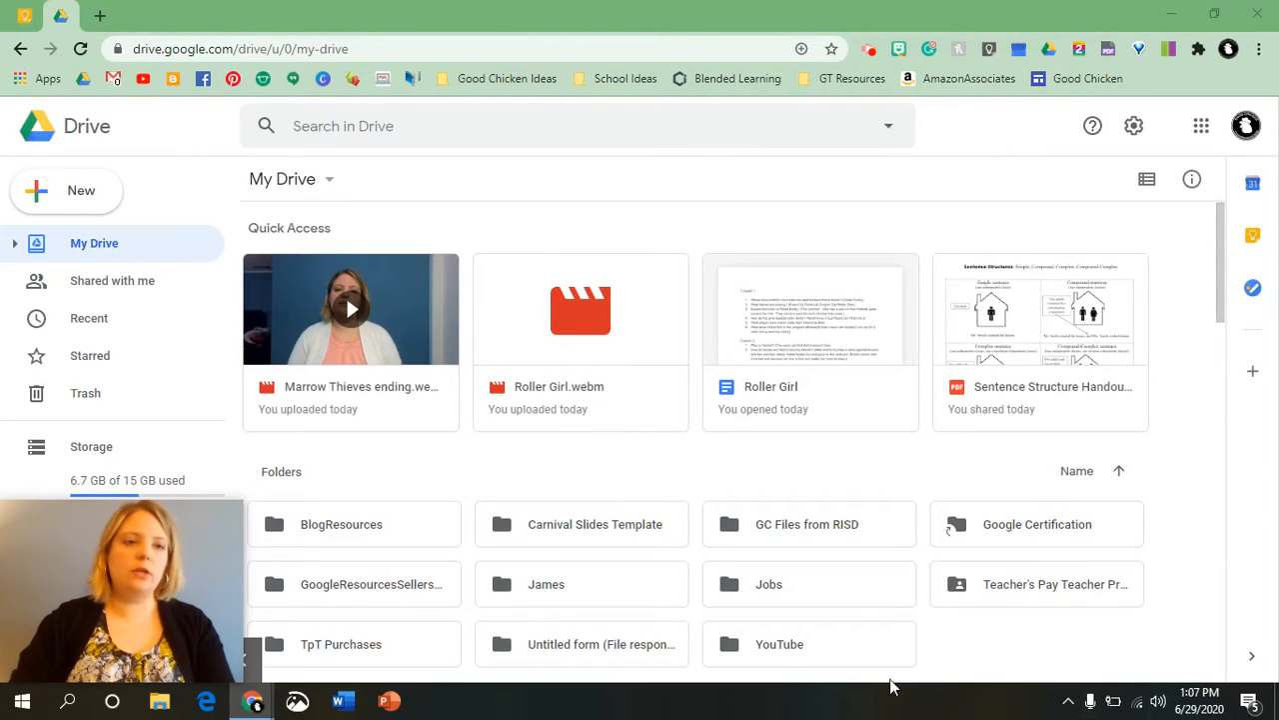
Create a new blank Google Form from Drive.
click(86, 202)
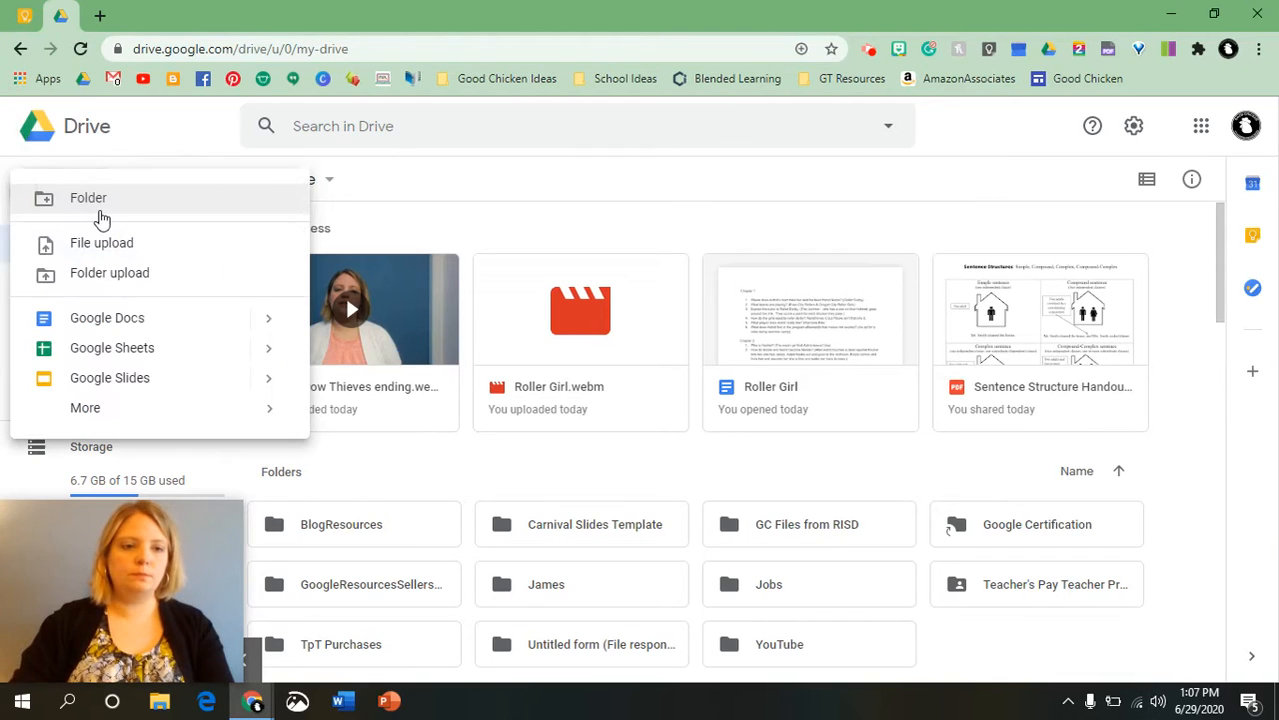
click(95, 409)
click(385, 424)
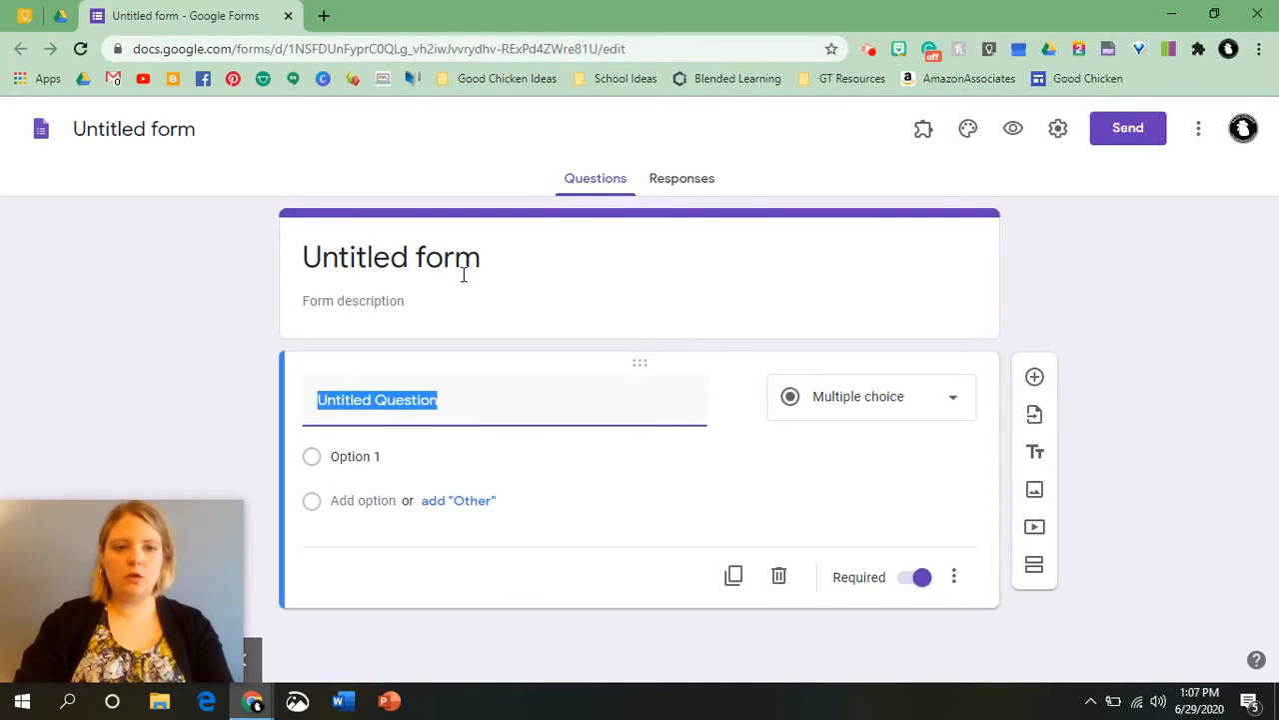
Title the form "Example Form".
click(427, 259)
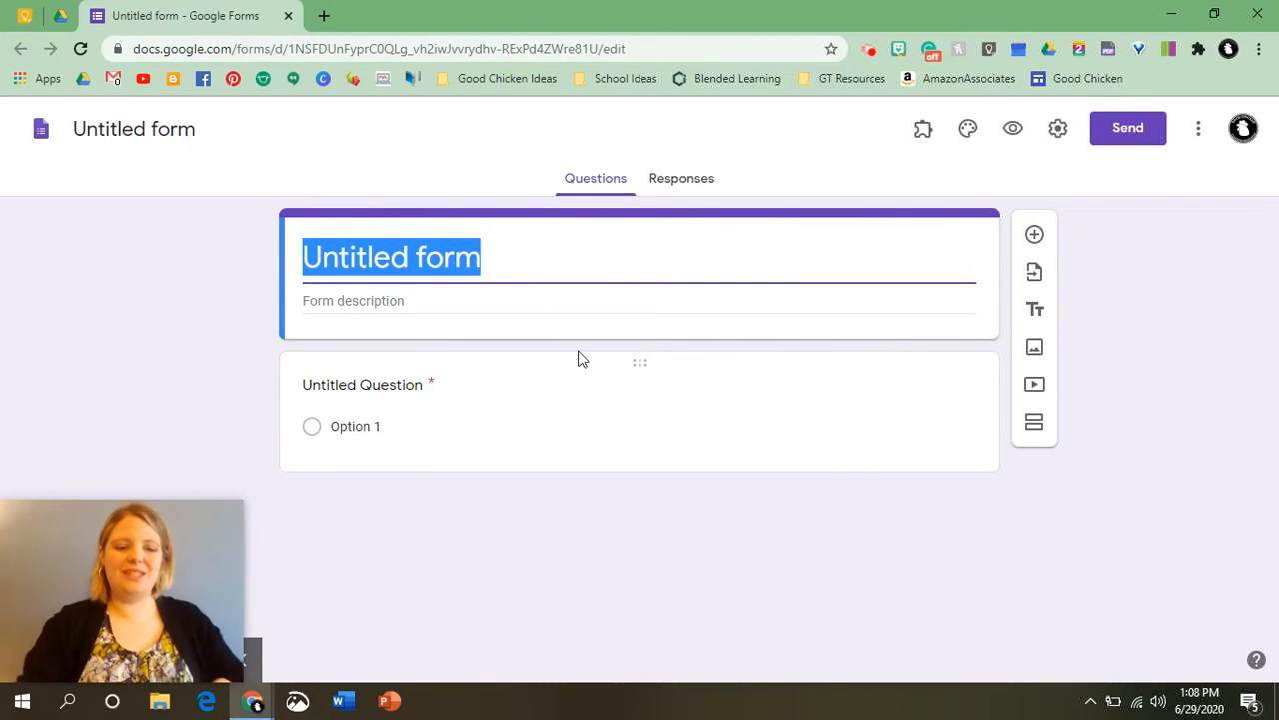
text(Examp)
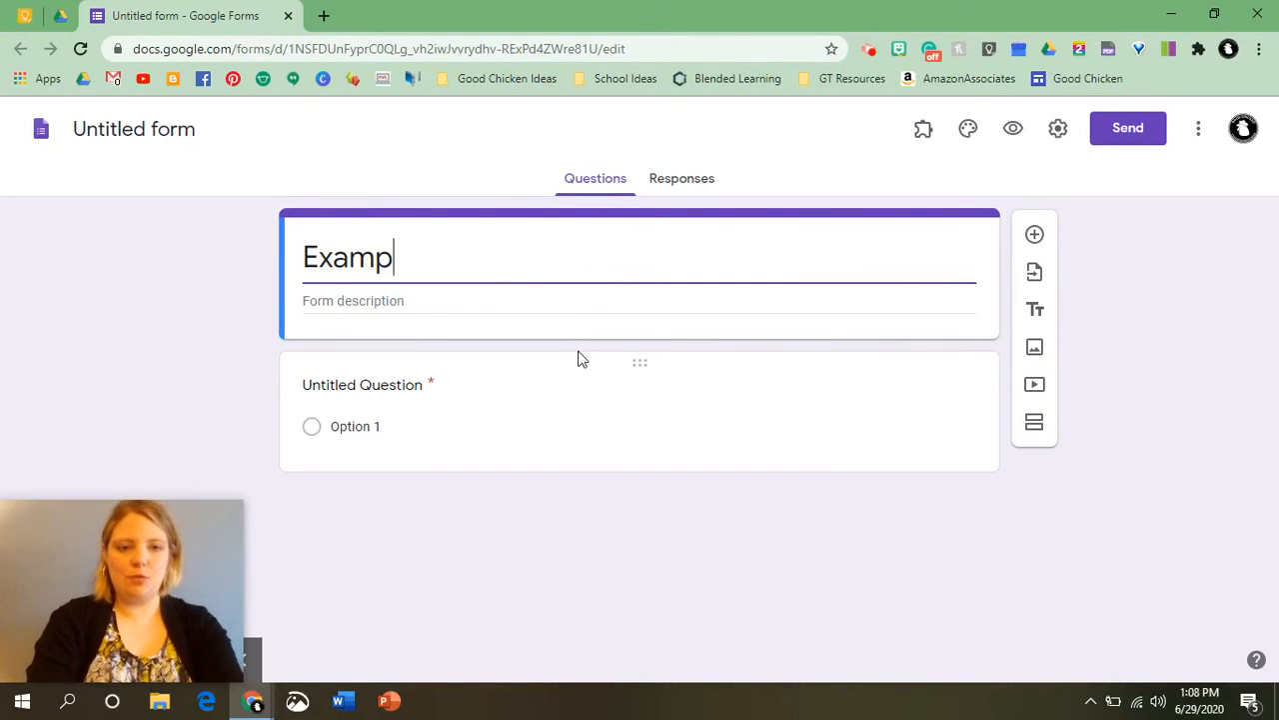
text(le fo)
key(BackSpace)
key(BackSpace)
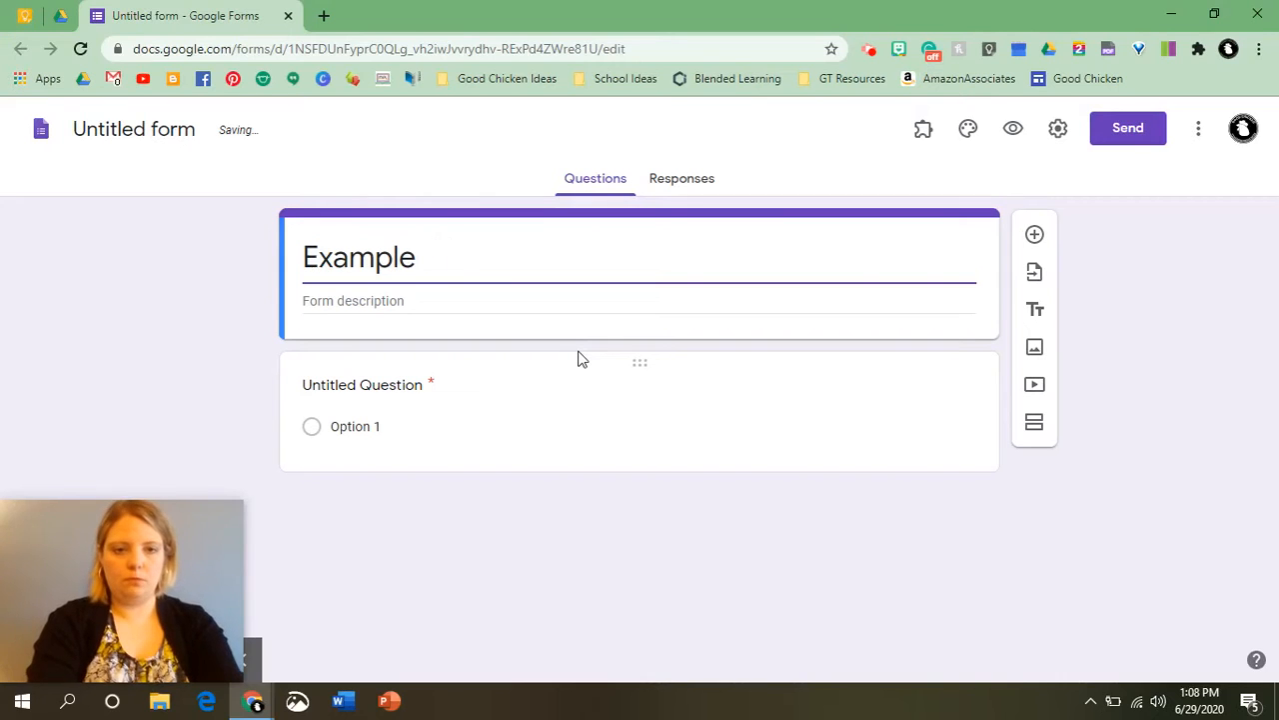
text(For,)
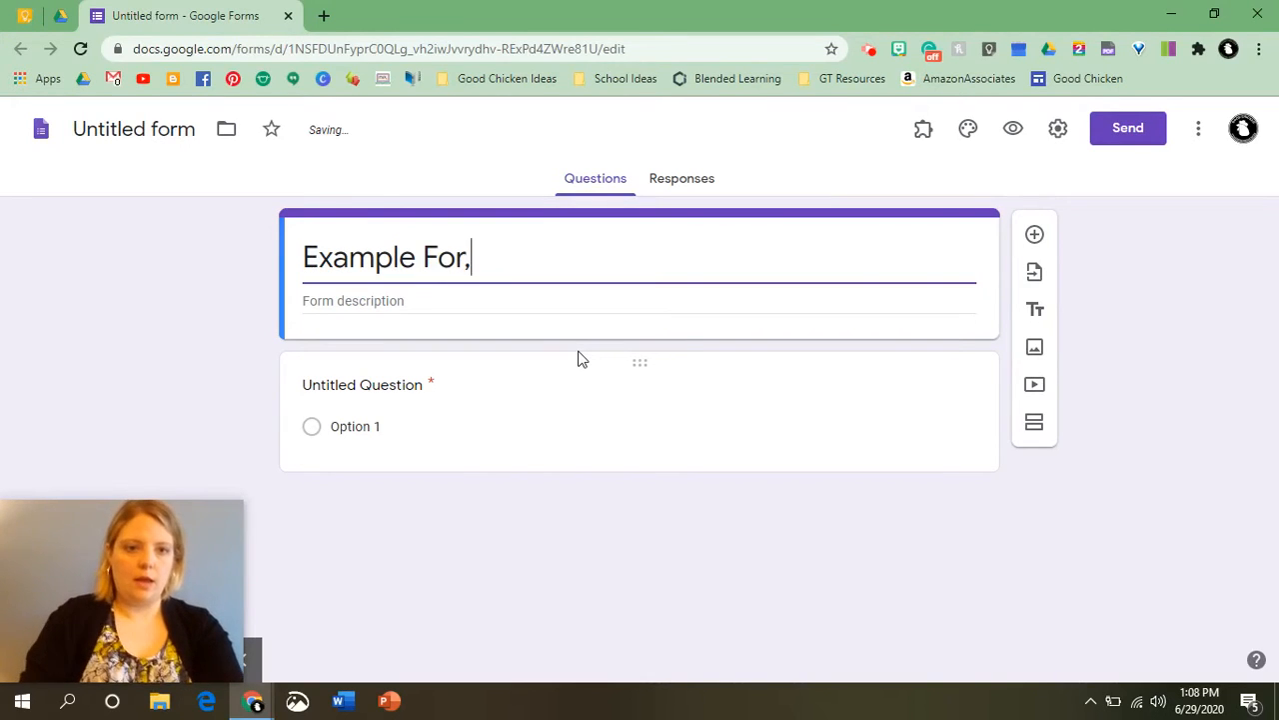
key(BackSpace)
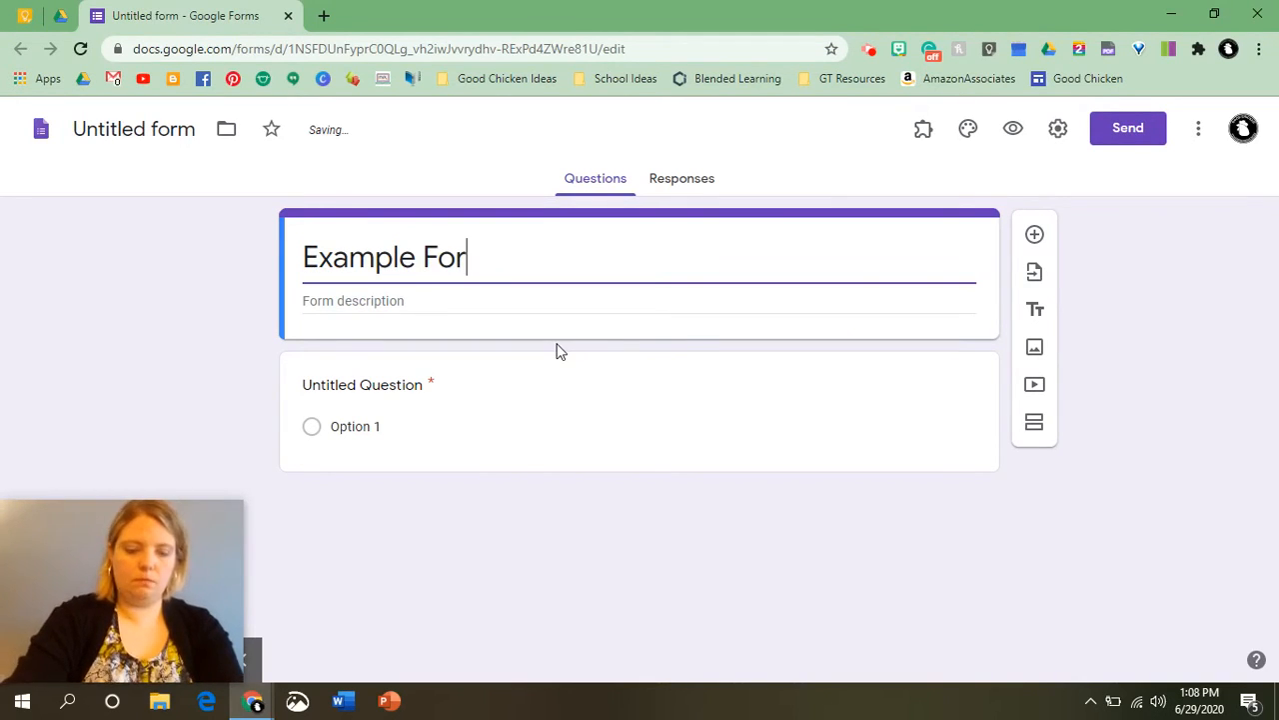
text(m)
Enter the form description "How to create forms.".
click(372, 306)
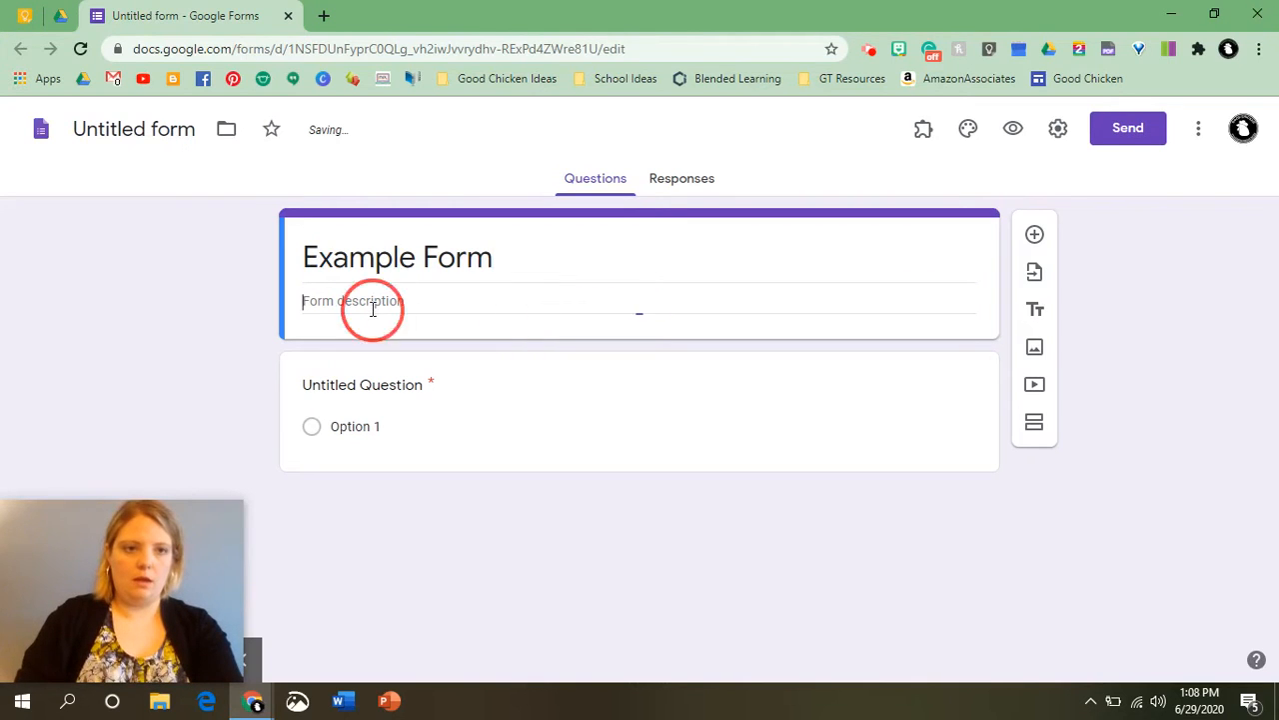
click(140, 130)
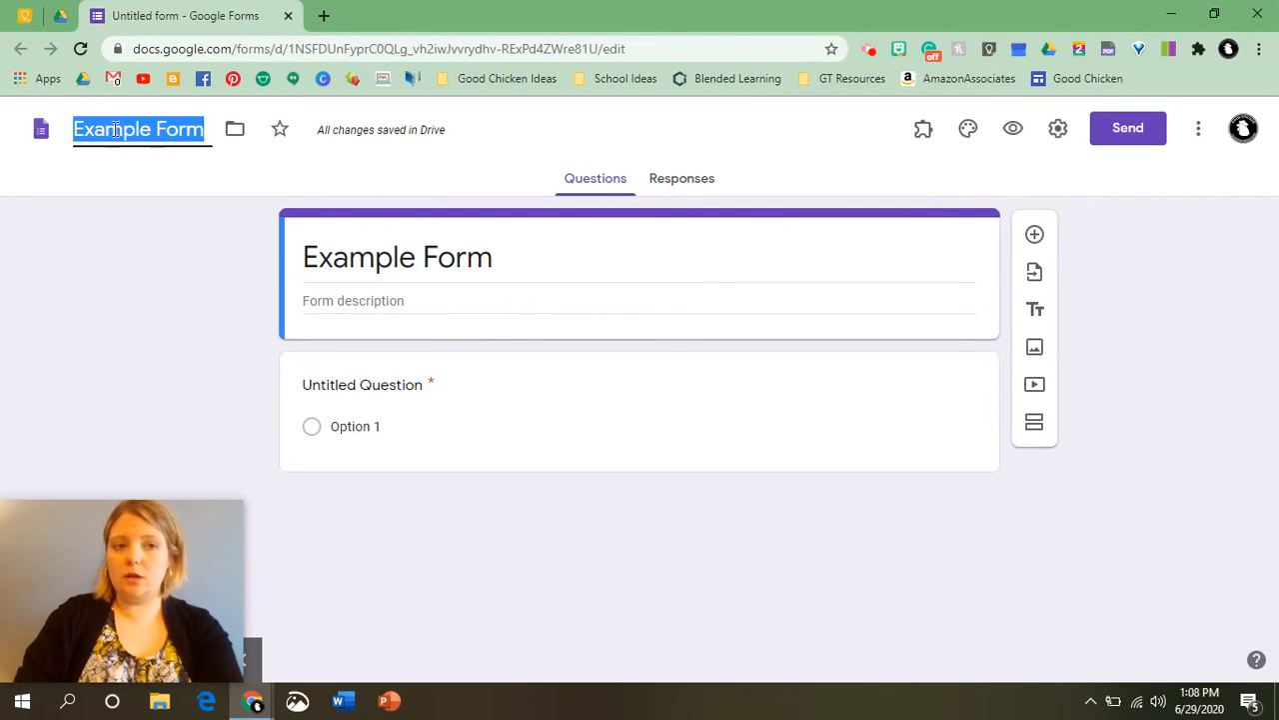
click(393, 301)
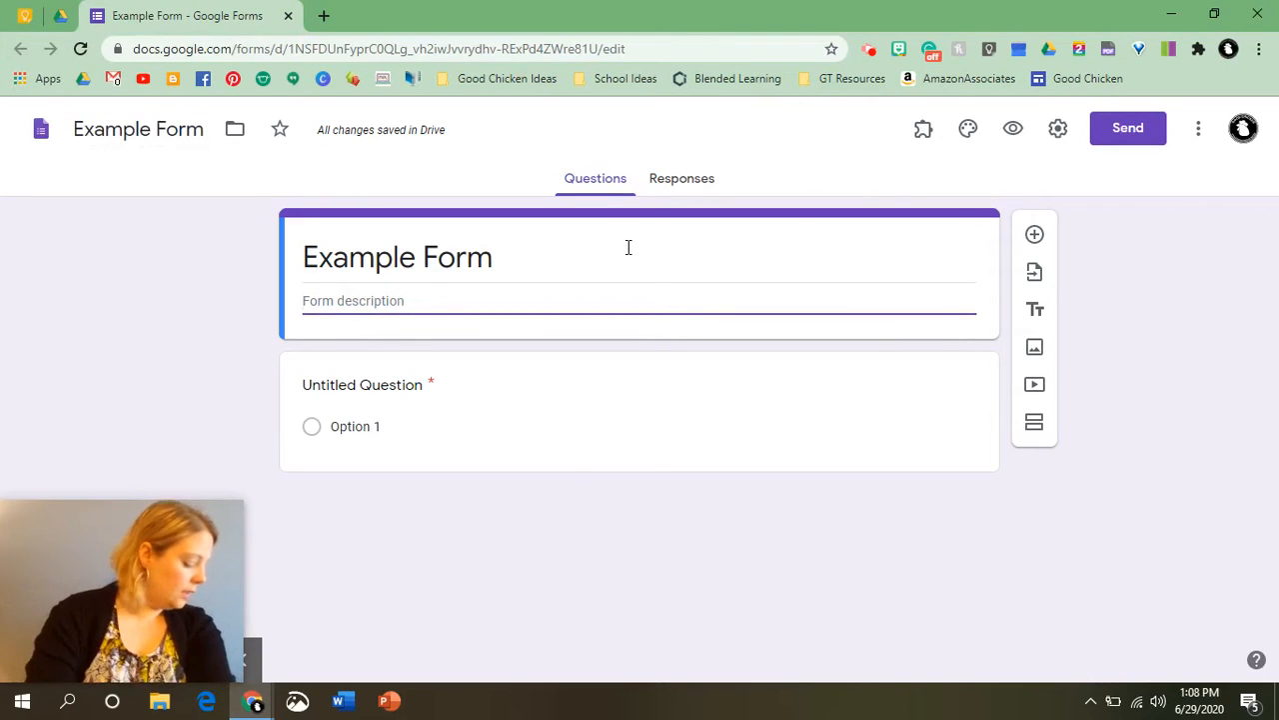
click(629, 246)
click(628, 247)
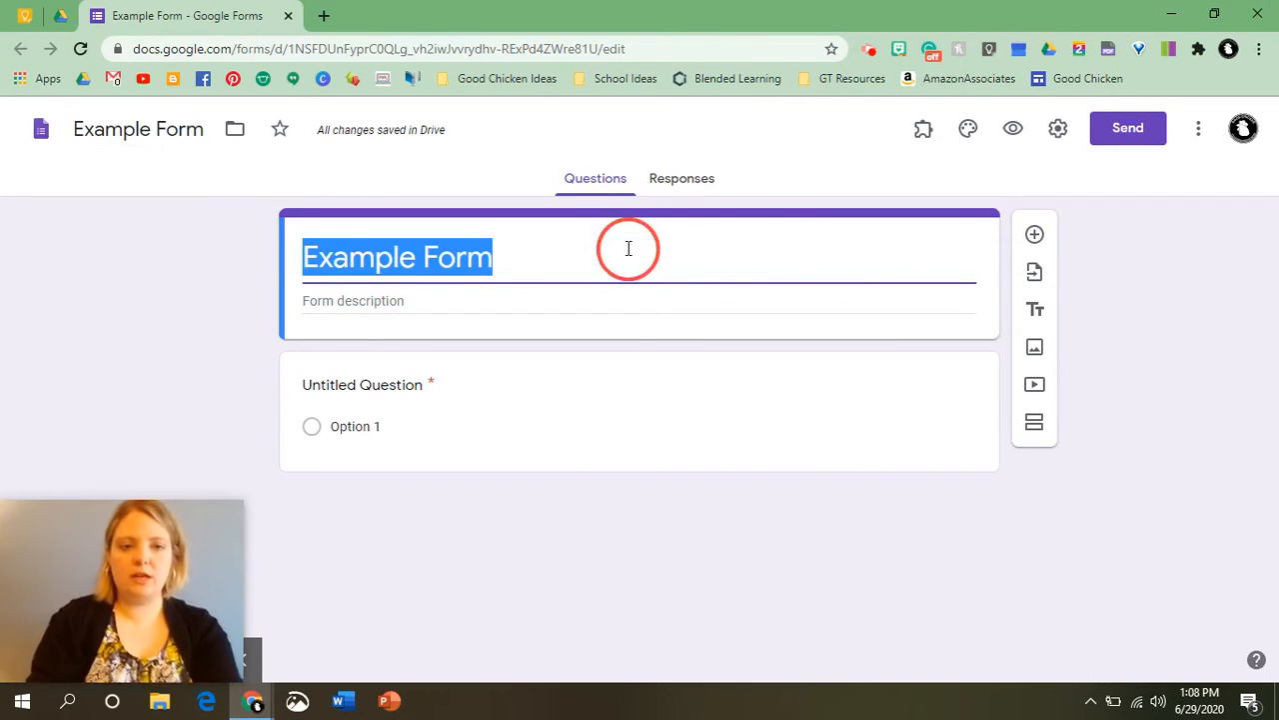
click(359, 306)
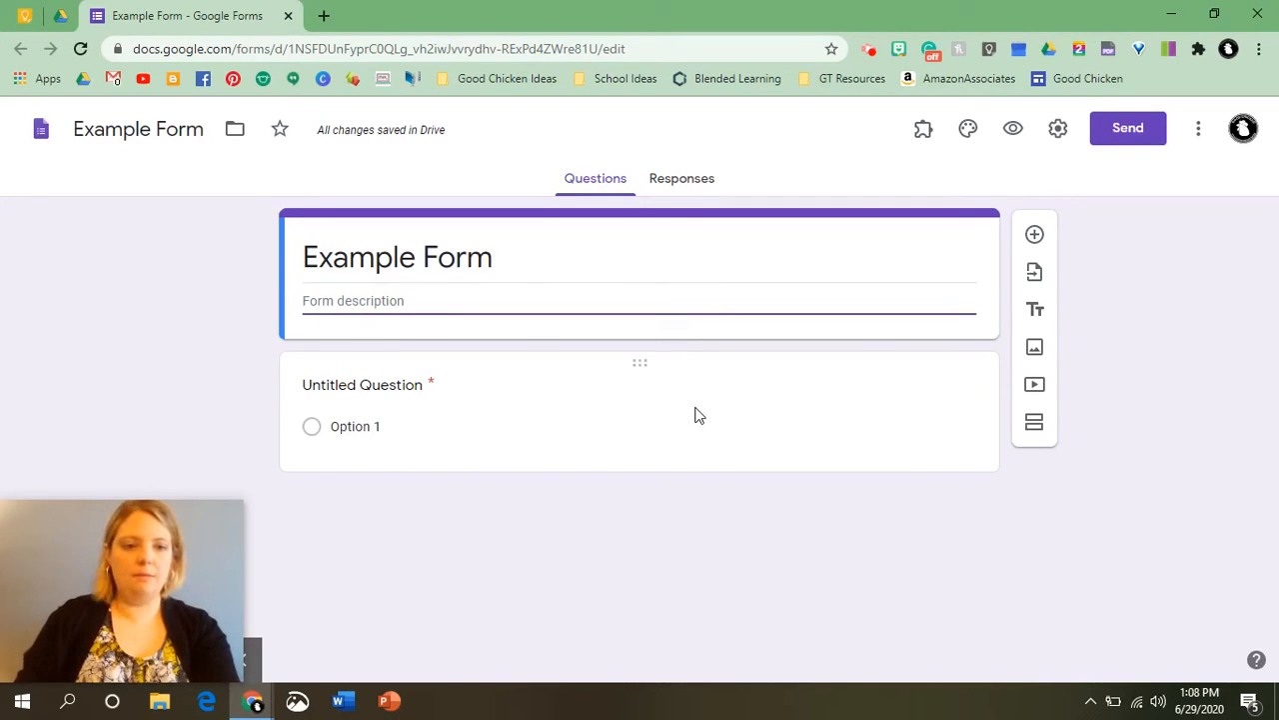
text(How te)
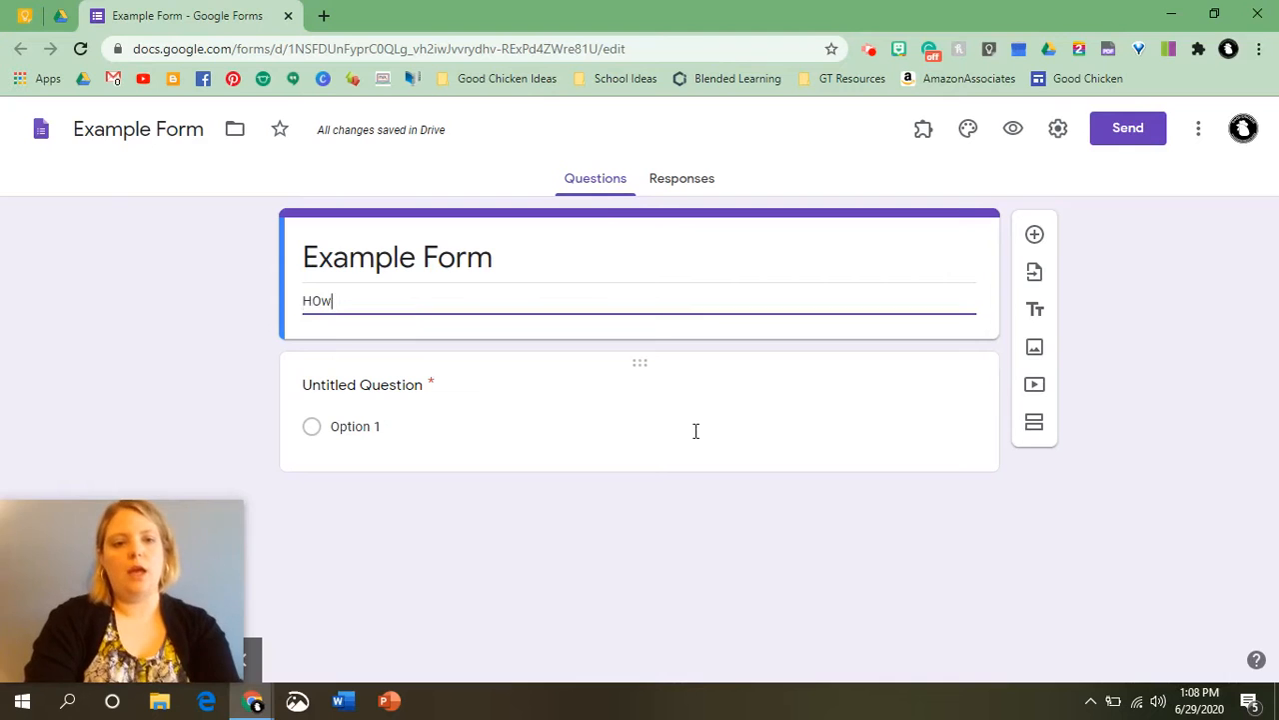
key(BackSpace)
key(BackSpace)
key(BackSpace)
key(BackSpace)
key(BackSpace)
text(ow )
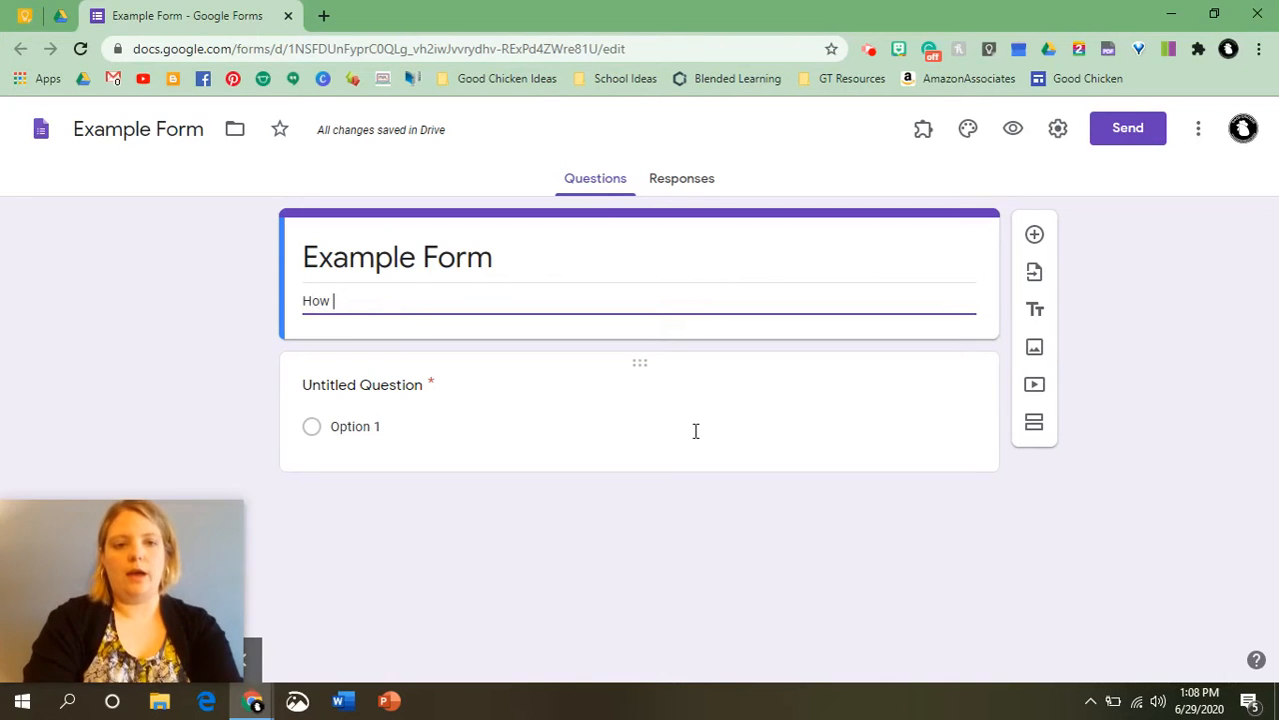
text(to create forms.)
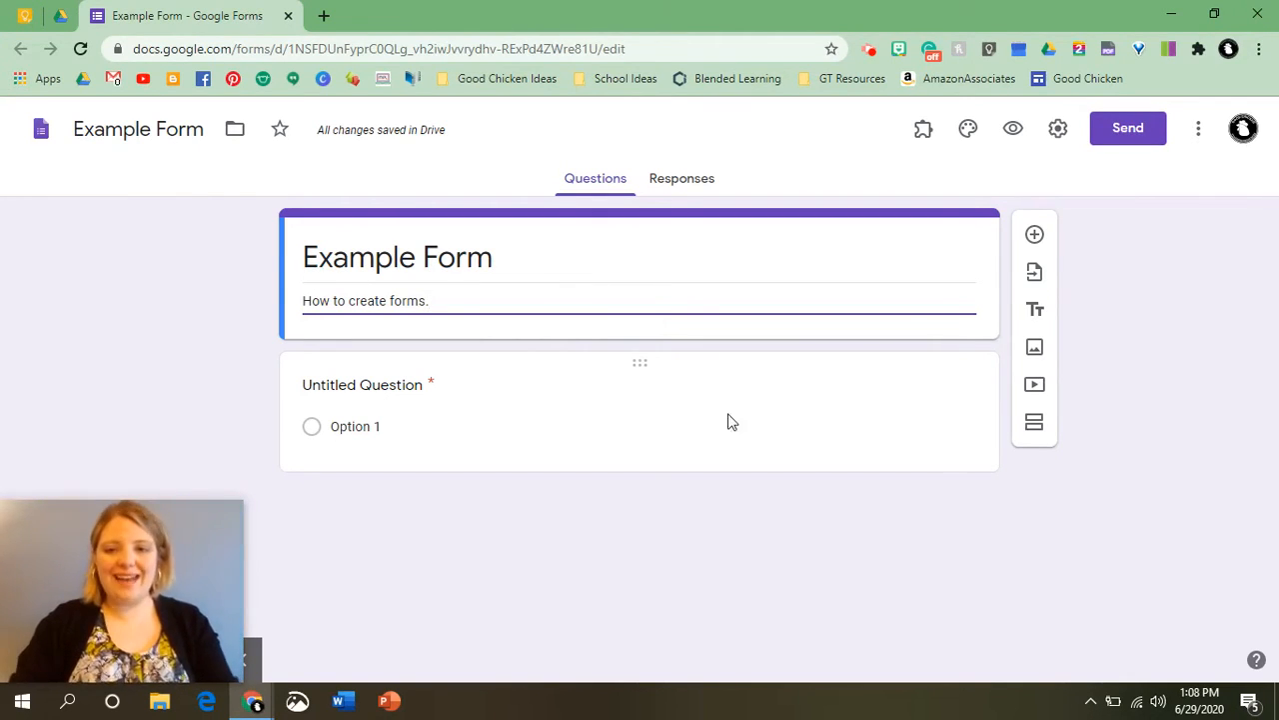
Try the Dropdown question type on the first question, then switch it back to Multiple choice.
click(695, 405)
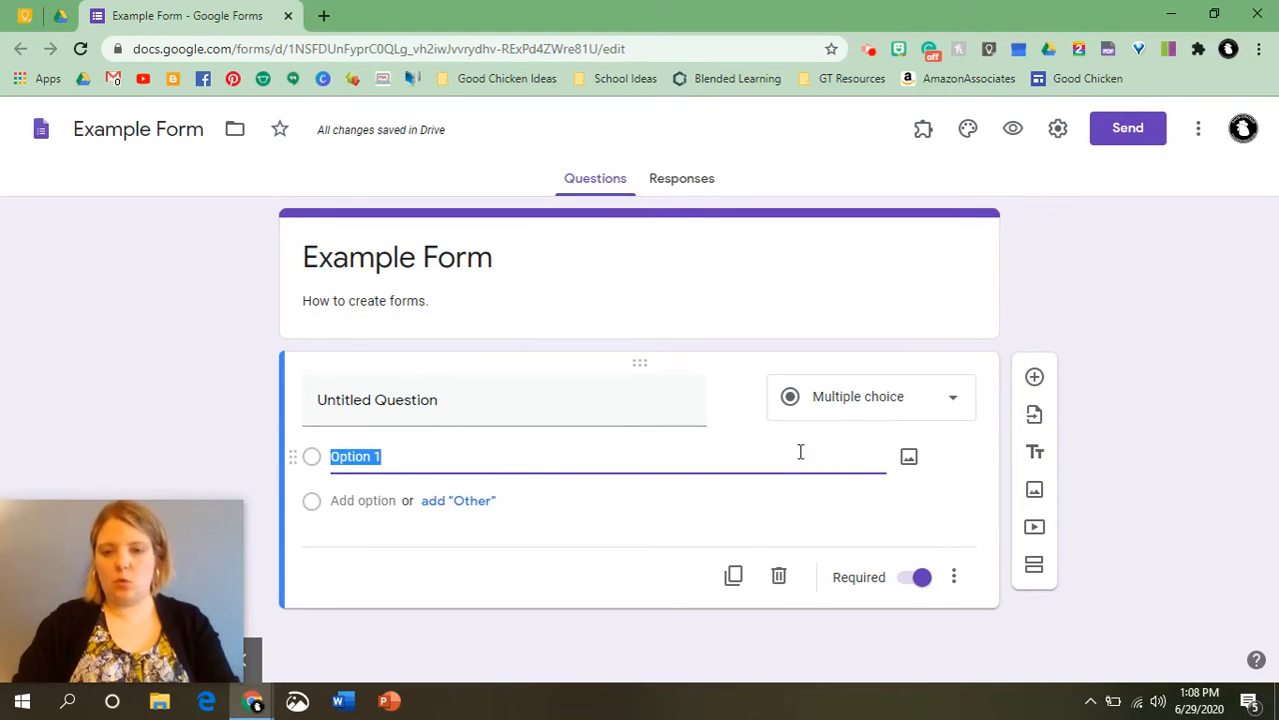
click(849, 405)
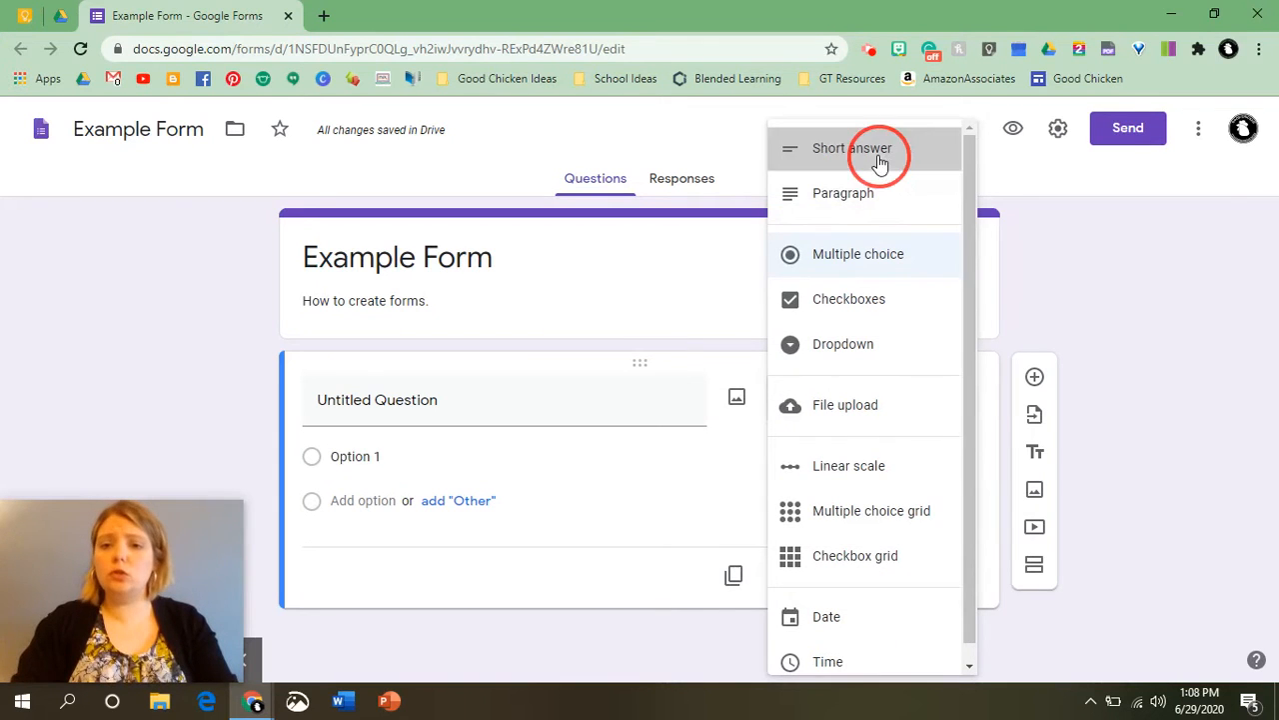
click(872, 358)
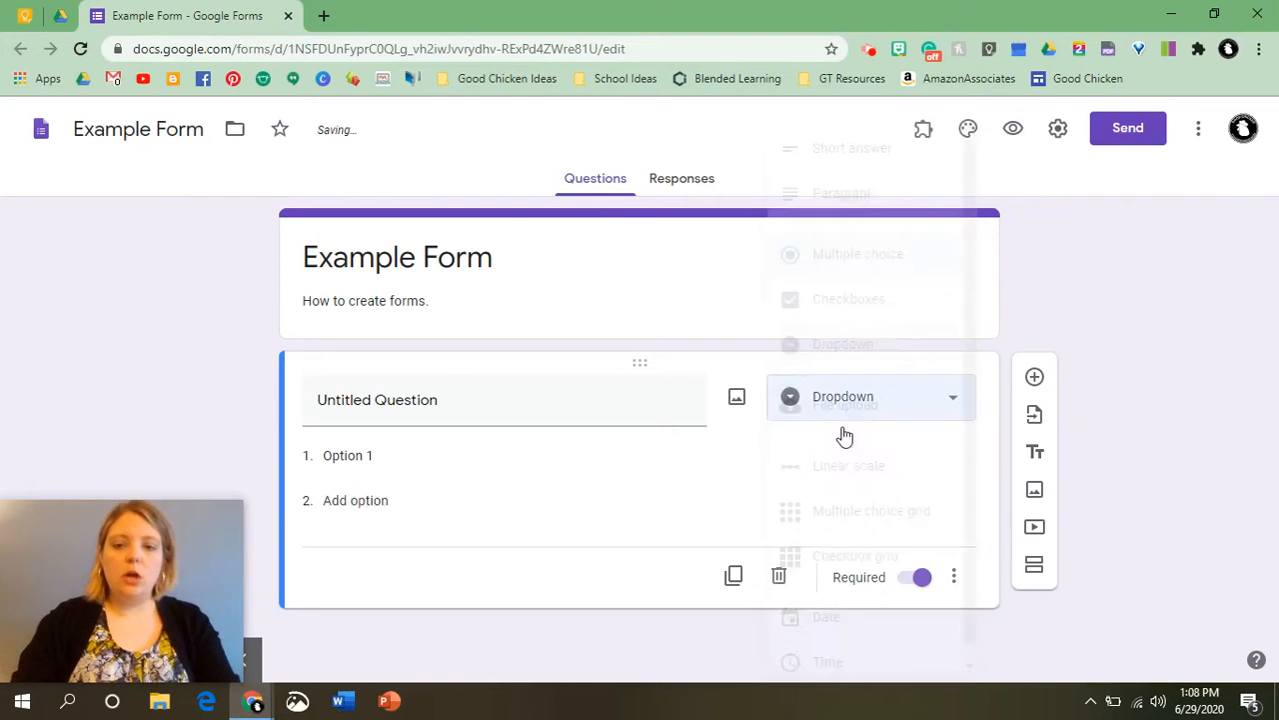
click(937, 408)
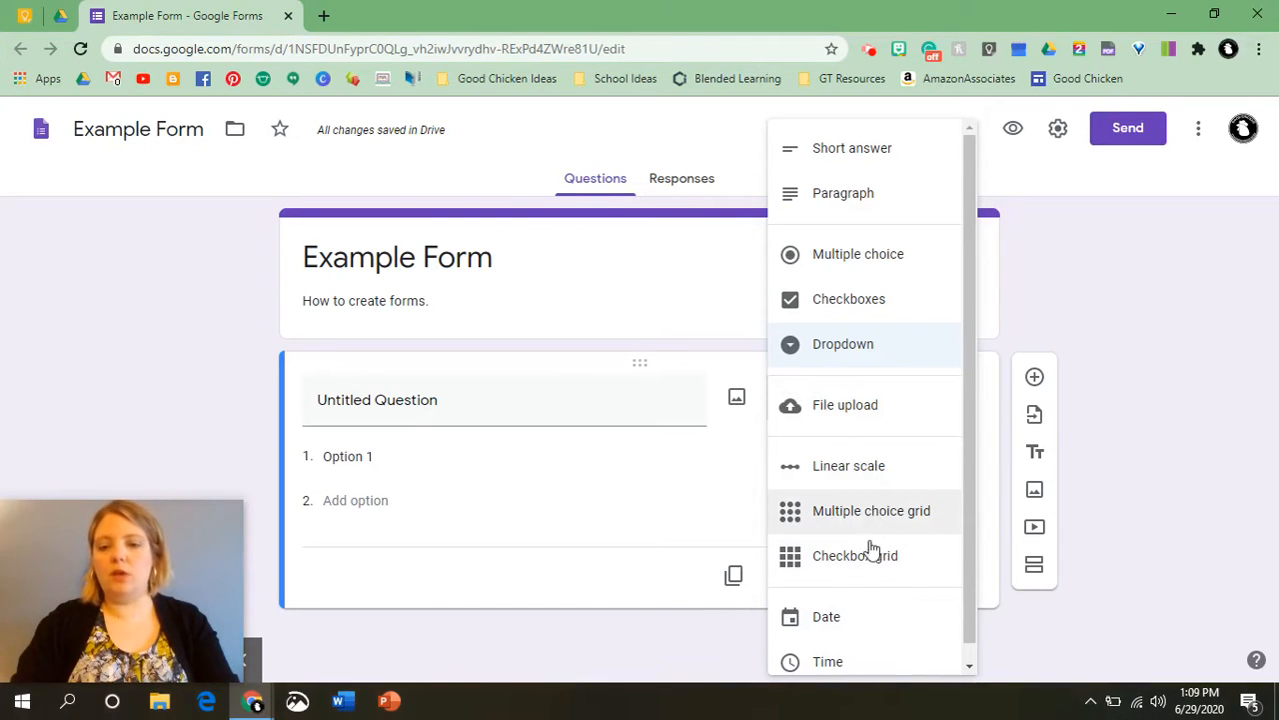
scroll(865, 564, down, 1)
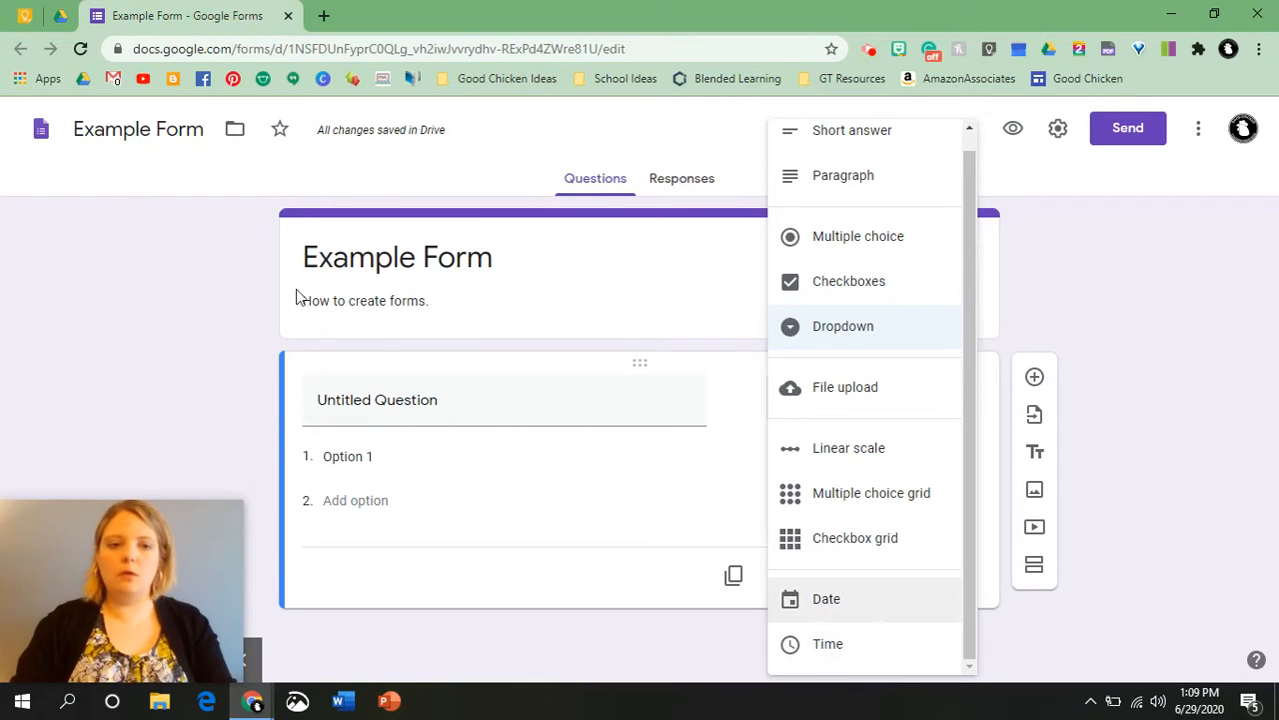
click(559, 425)
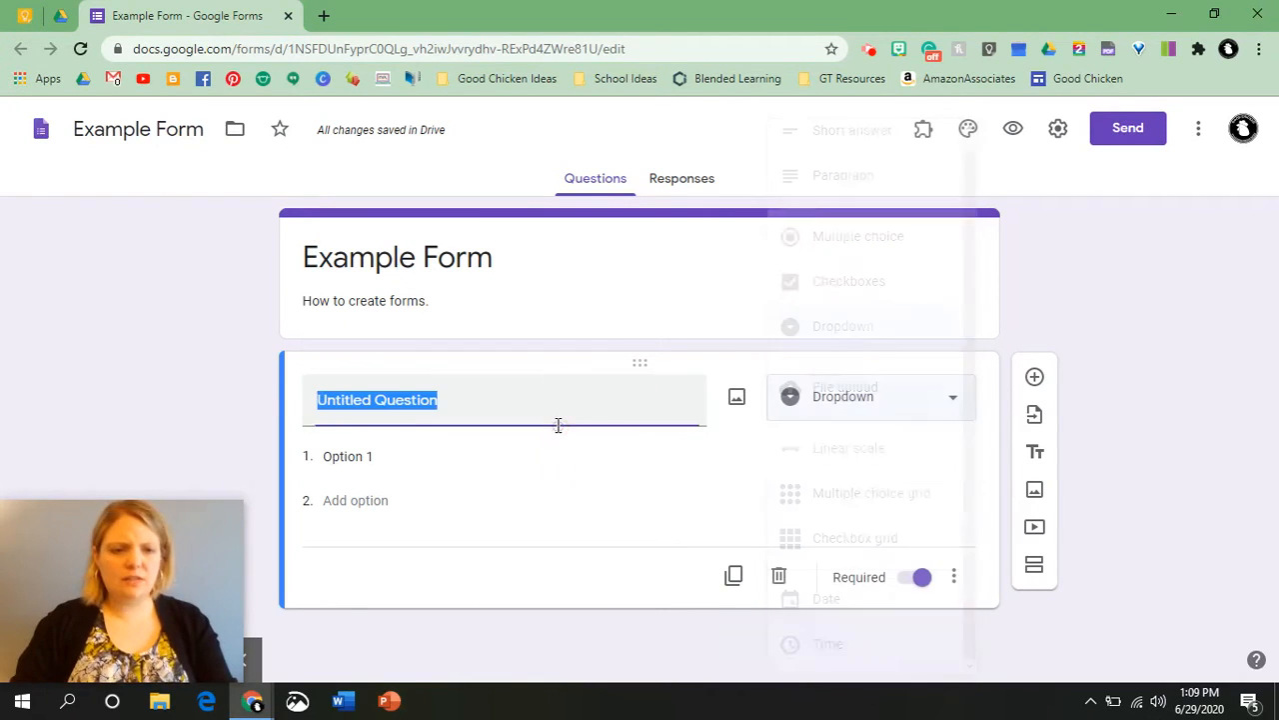
click(811, 406)
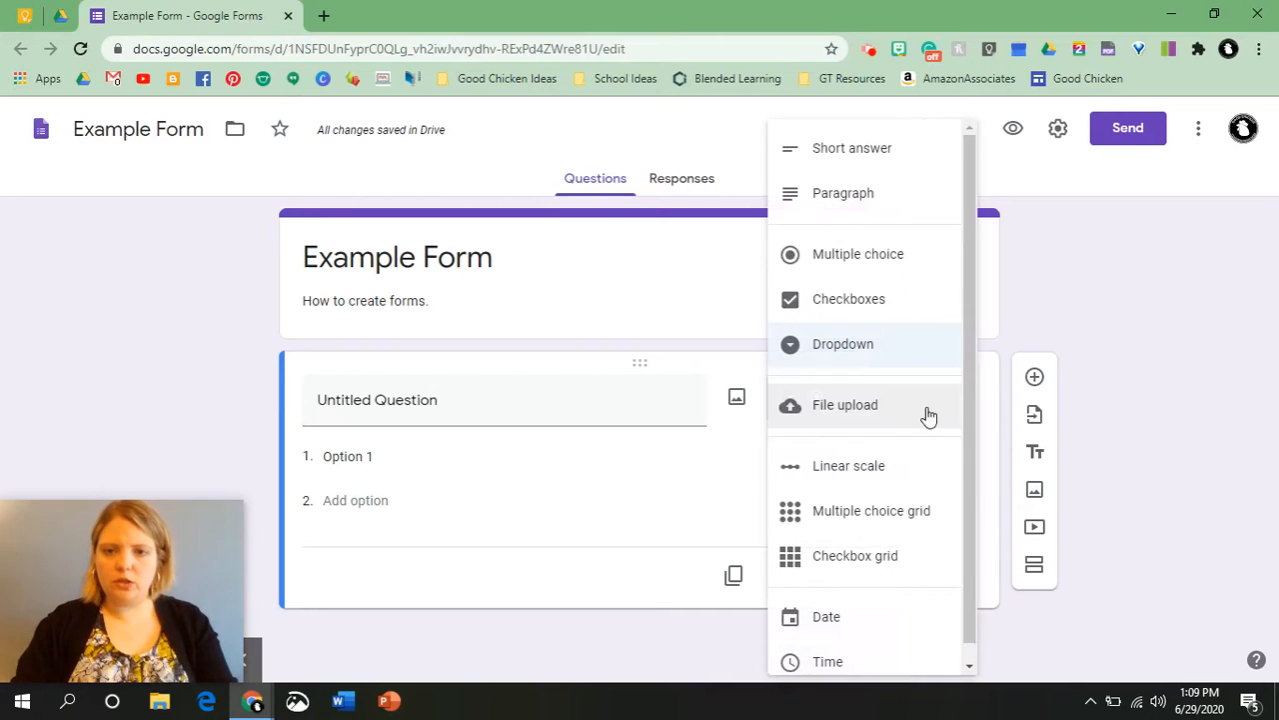
click(856, 262)
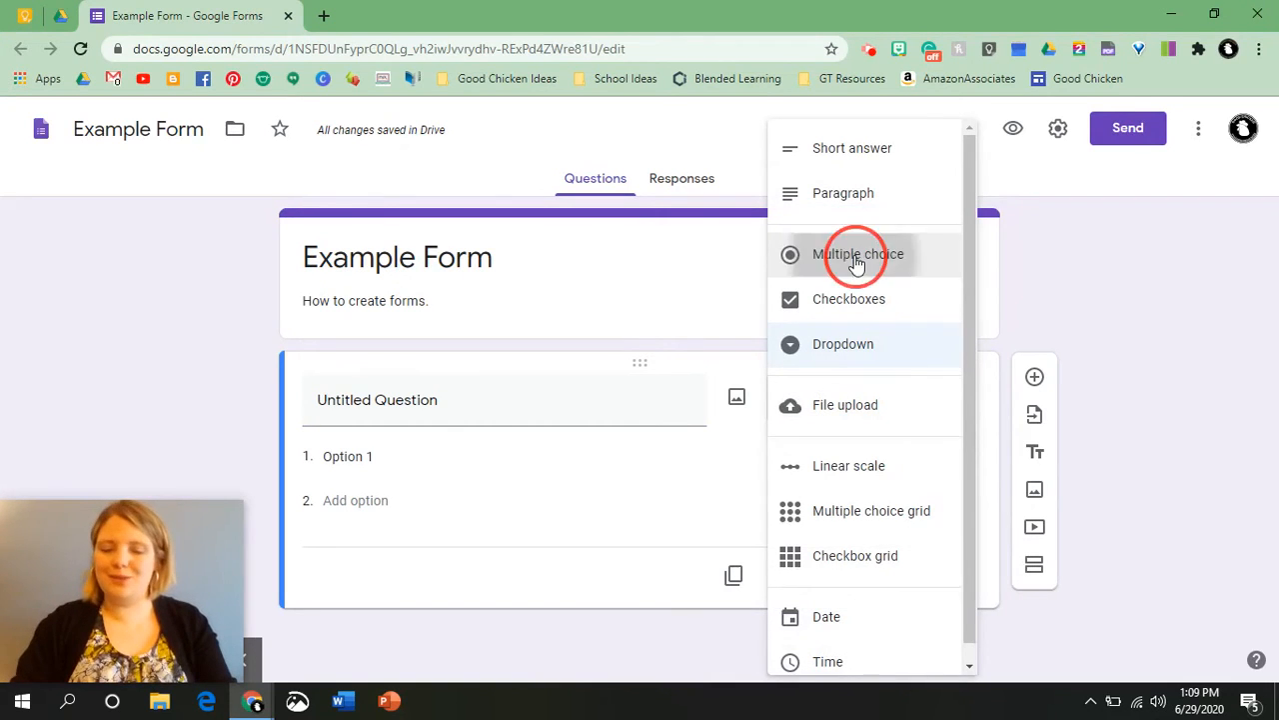
Set the first question's text to "What does a cat say?".
click(377, 430)
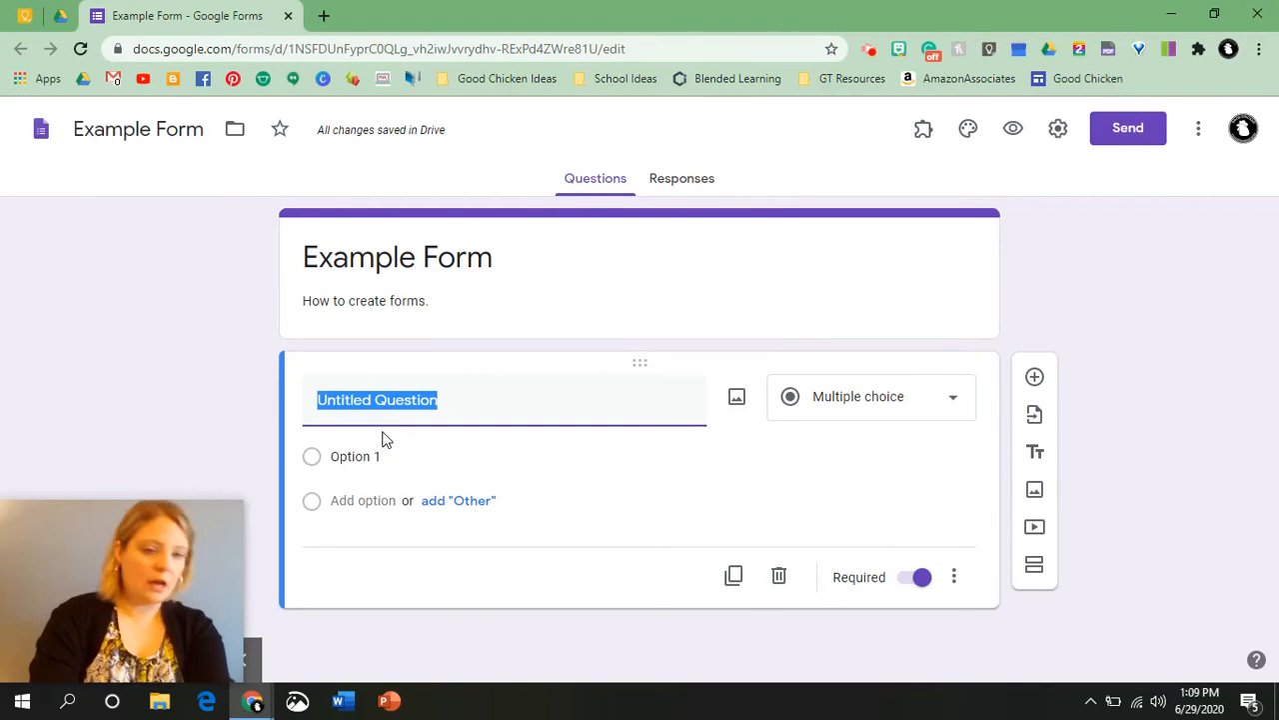
click(383, 443)
click(394, 400)
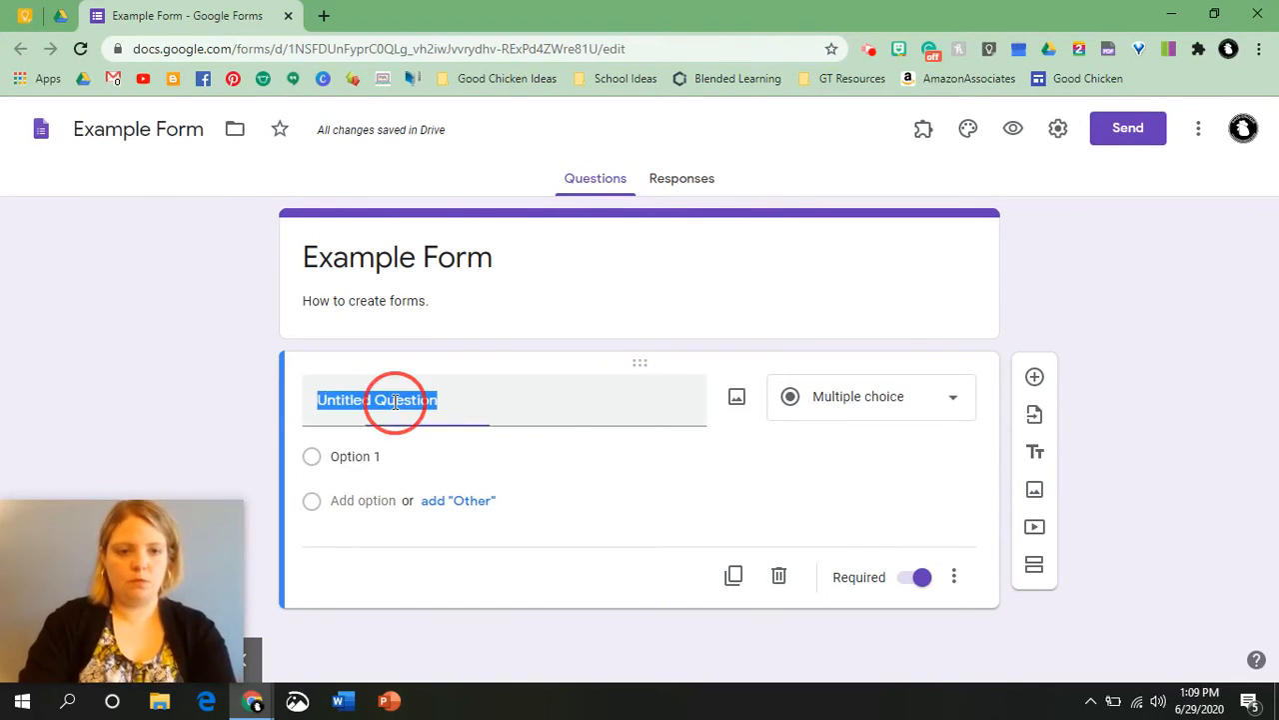
text(What does)
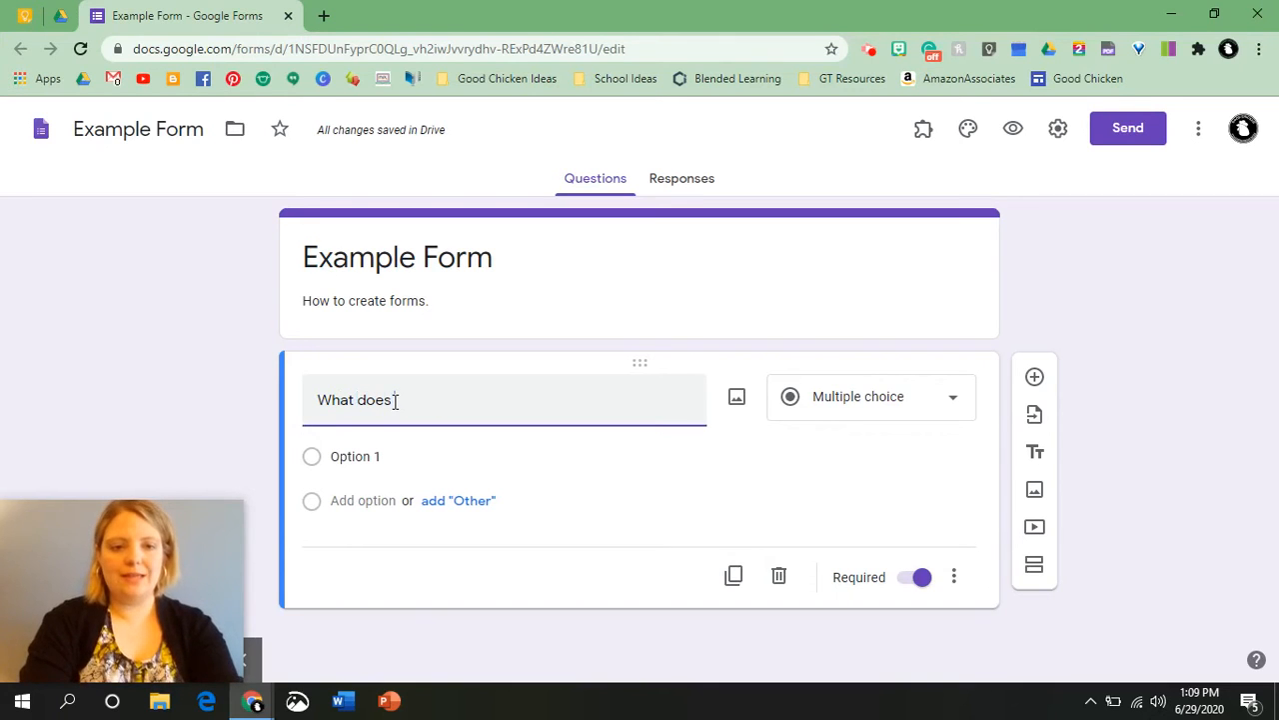
text( a cat say?)
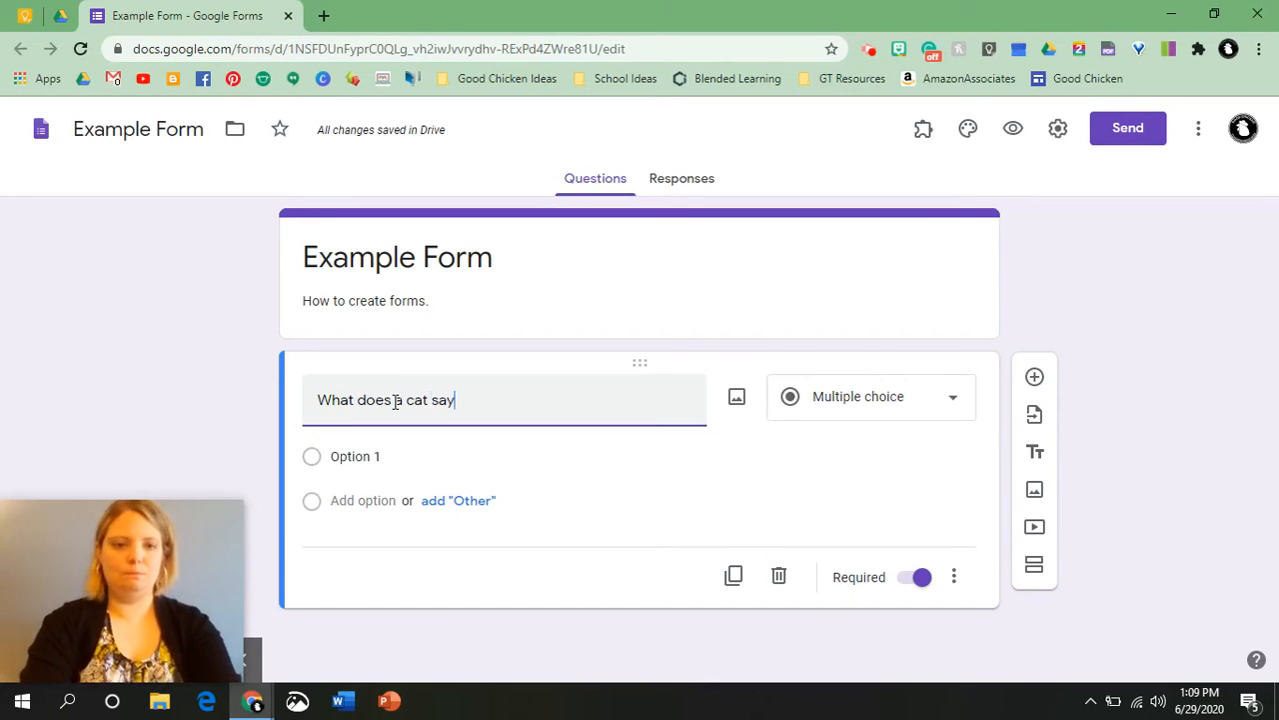
Fill in the first two answer options as Bark and Moo.
click(390, 458)
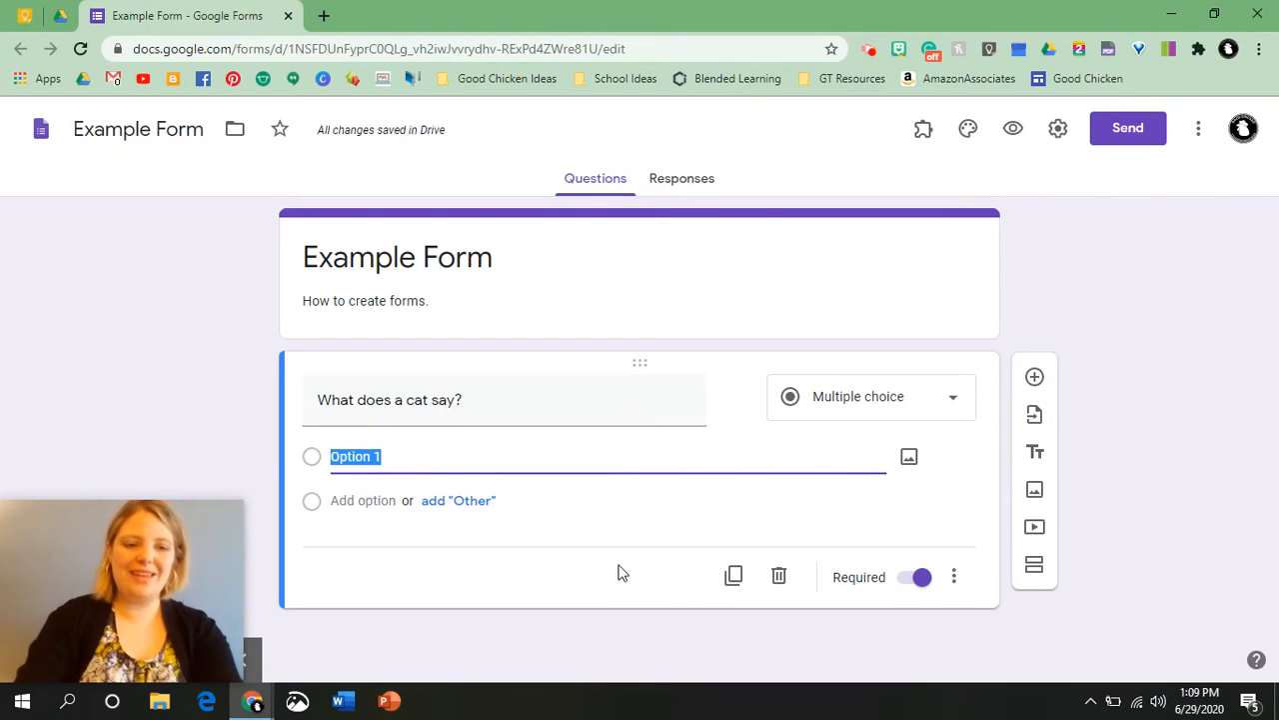
text(Ba)
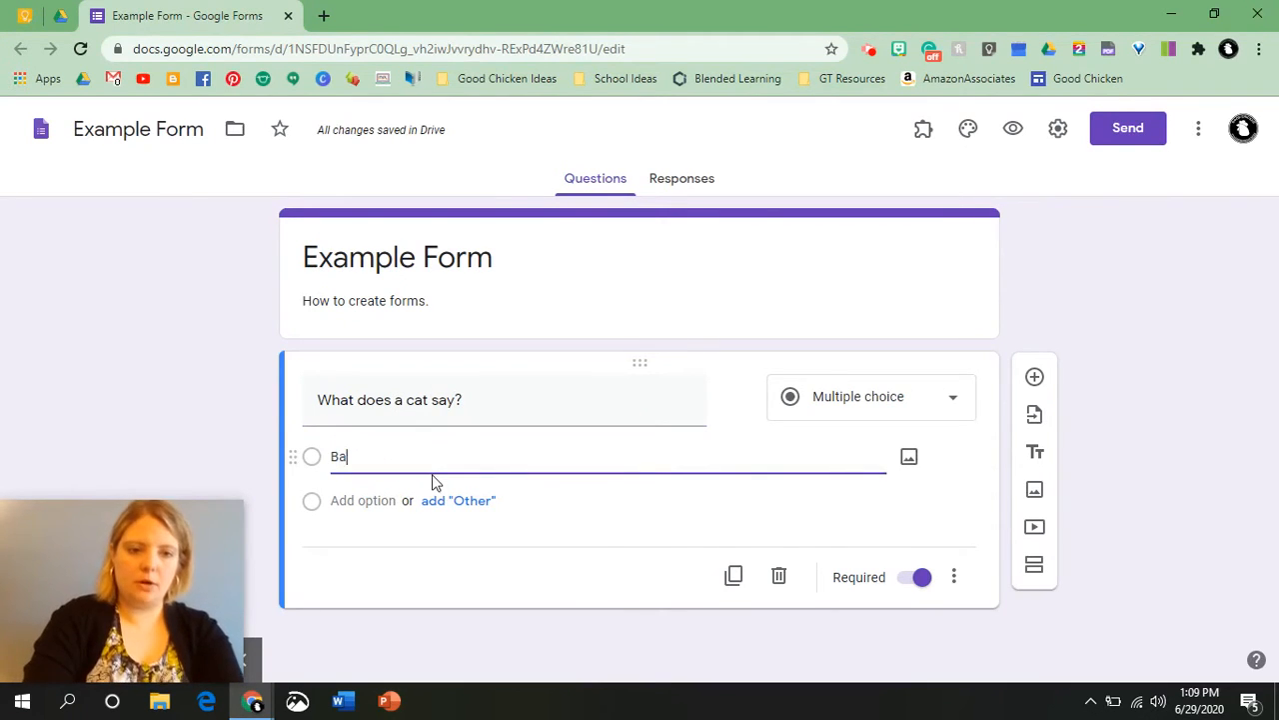
text(rk)
key(ctrl+a)
click(366, 502)
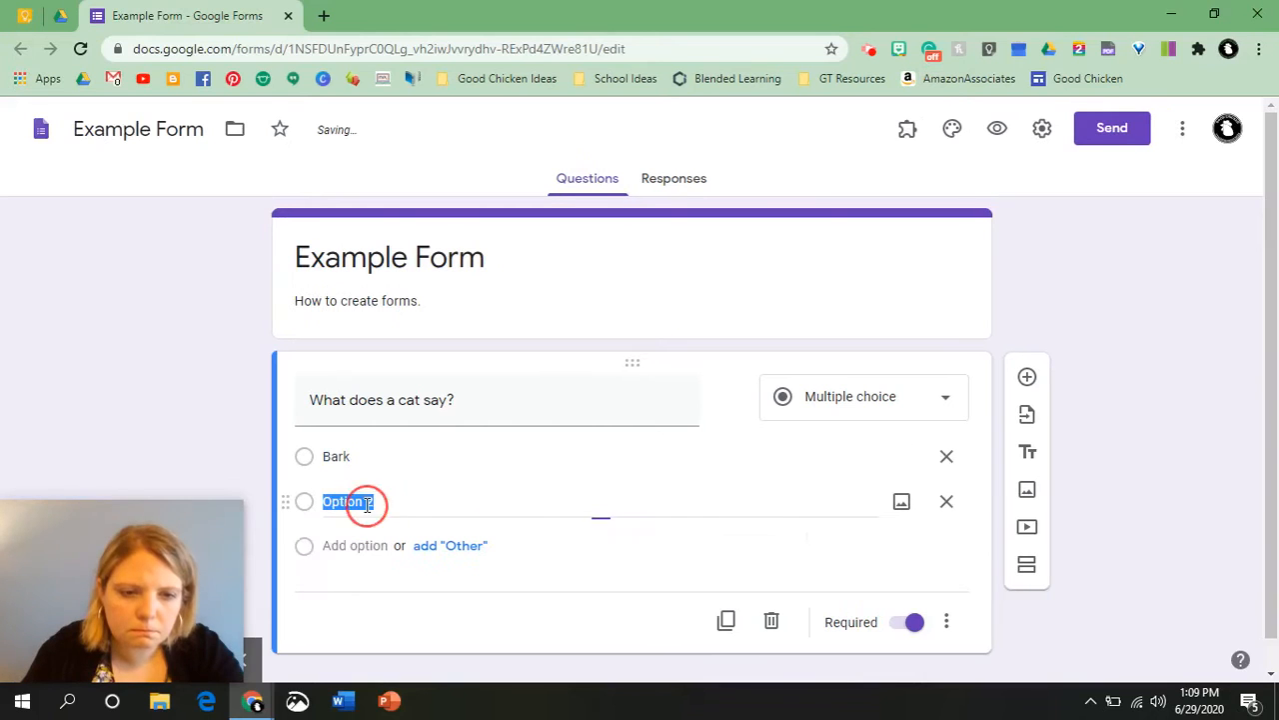
text(Moo)
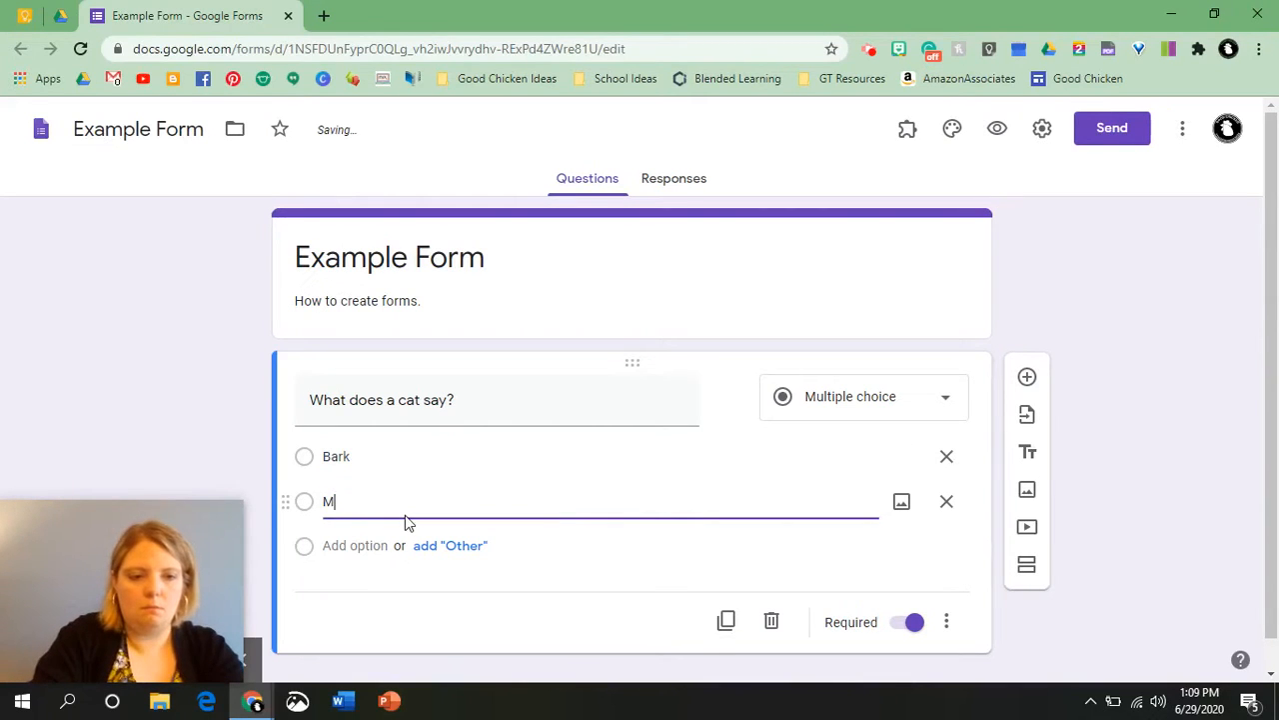
Add two more answer options to the cat question: Meow and Oink.
click(384, 547)
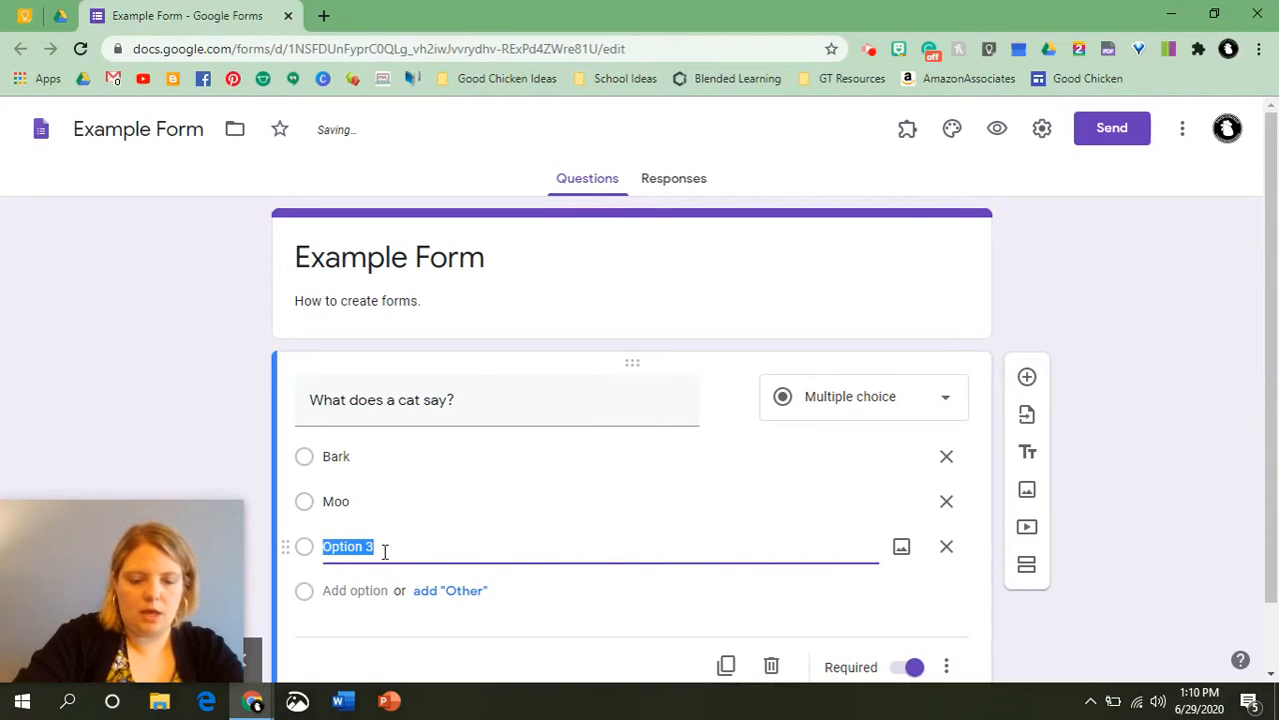
text(Meow)
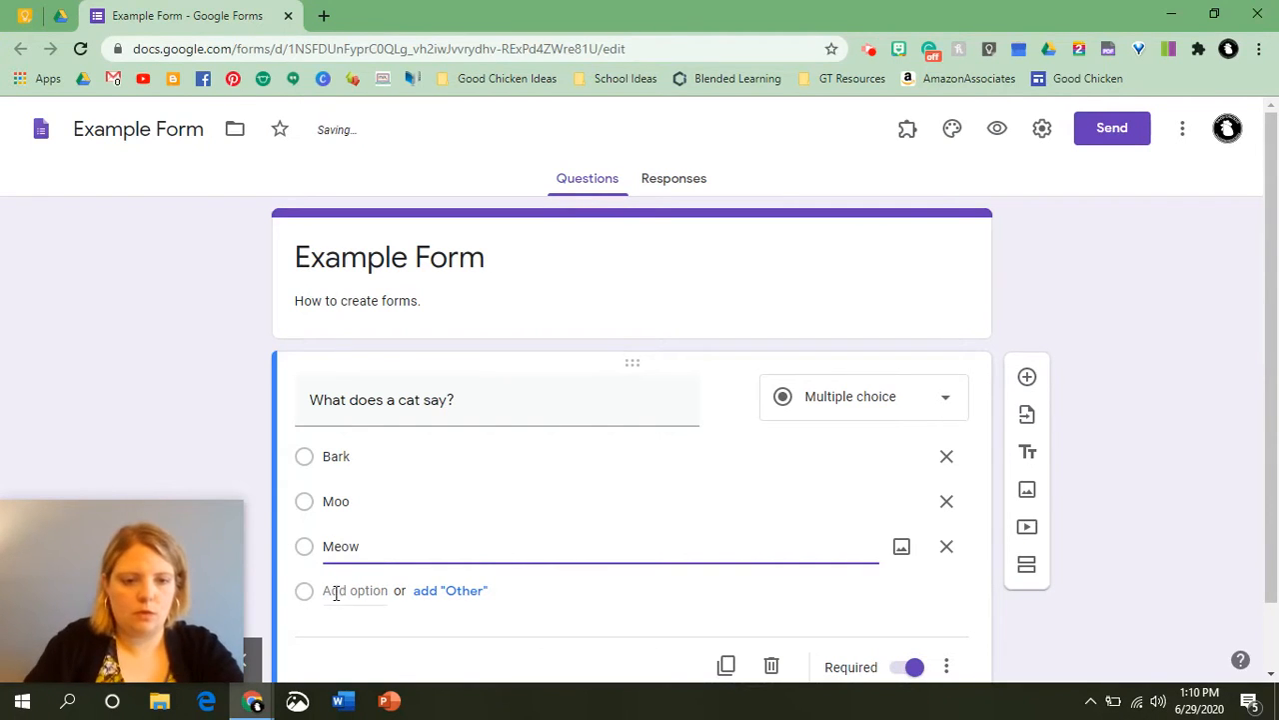
click(336, 592)
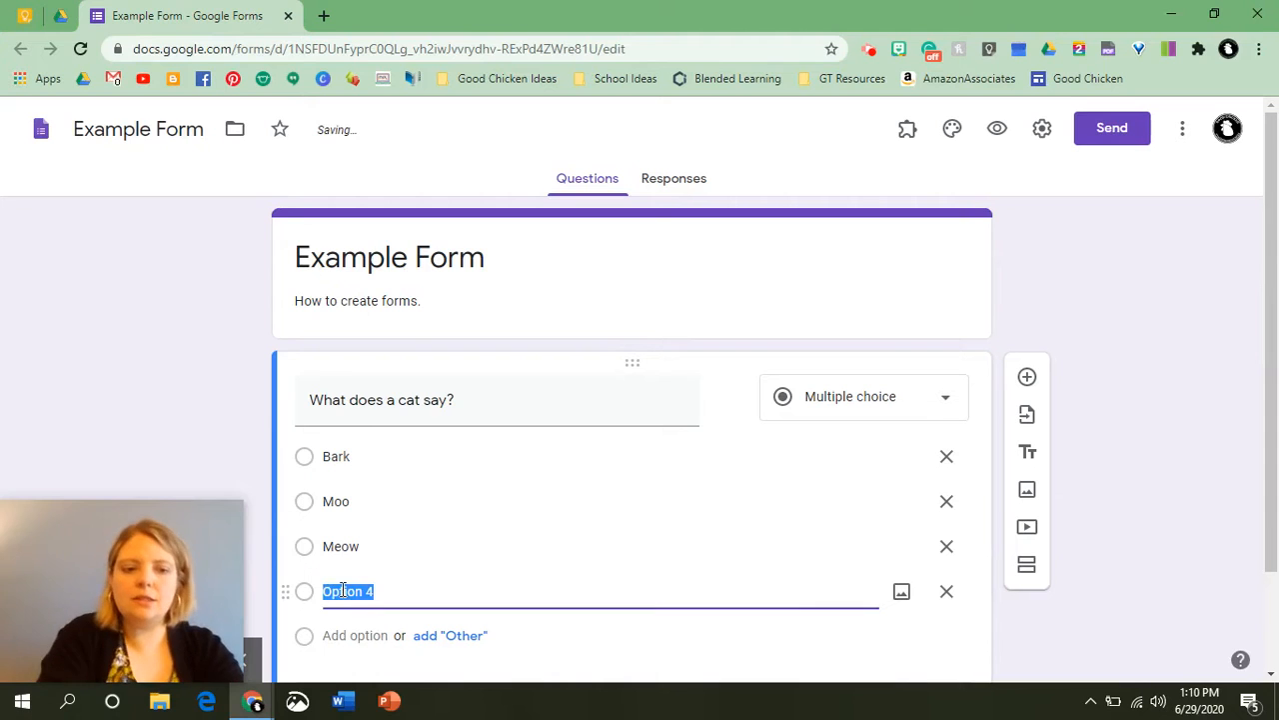
text(Oin)
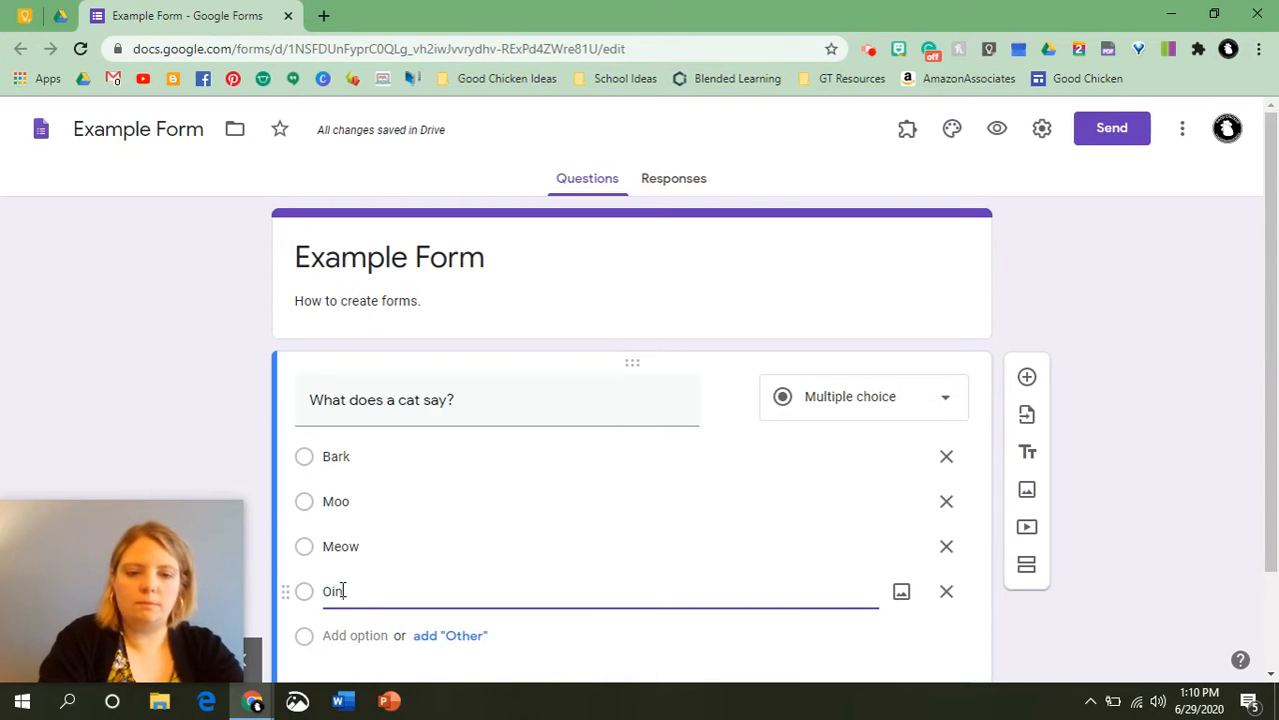
text(k)
click(1168, 409)
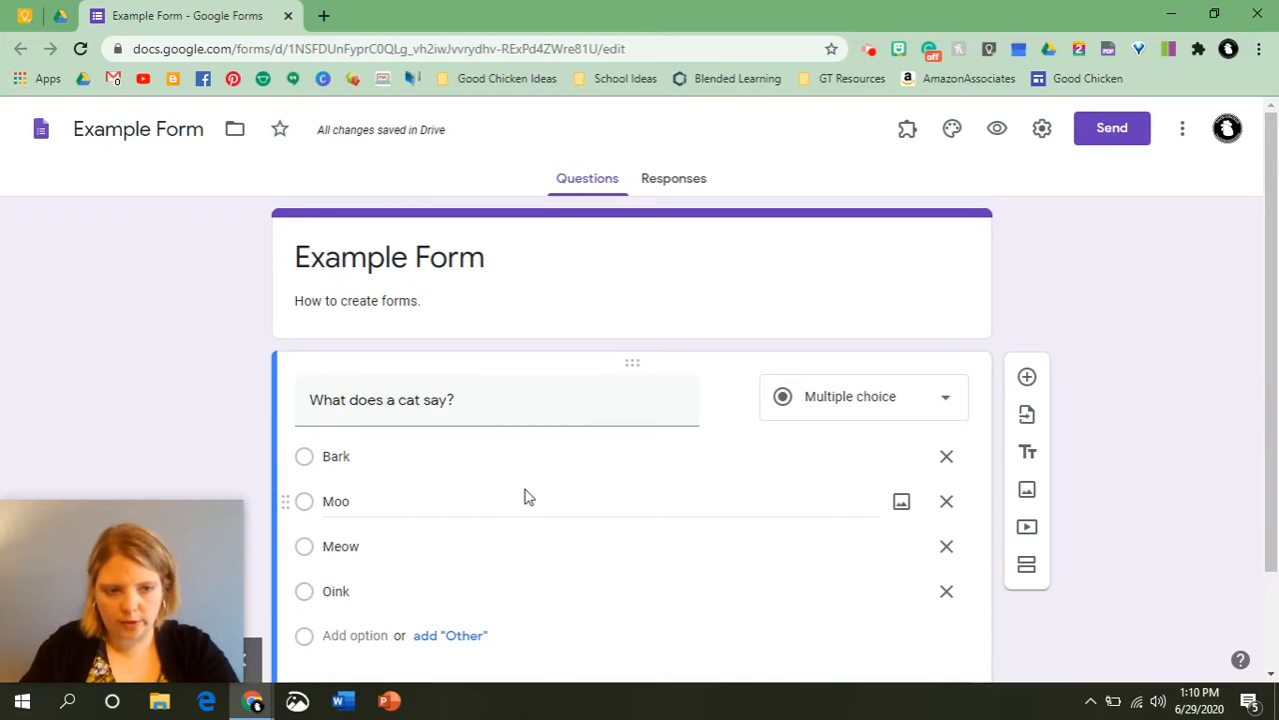
Switch the cat question's Required setting off and back on.
scroll(527, 497, down, 1)
scroll(528, 497, down, 1)
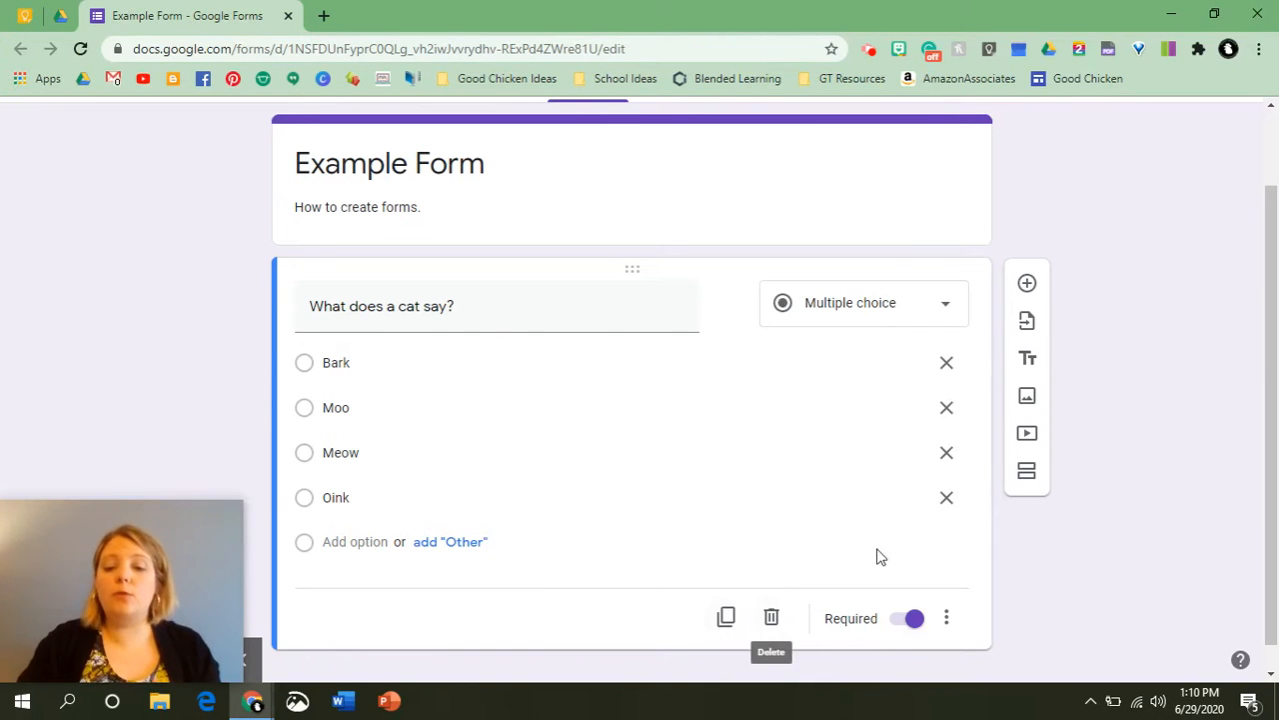
click(900, 628)
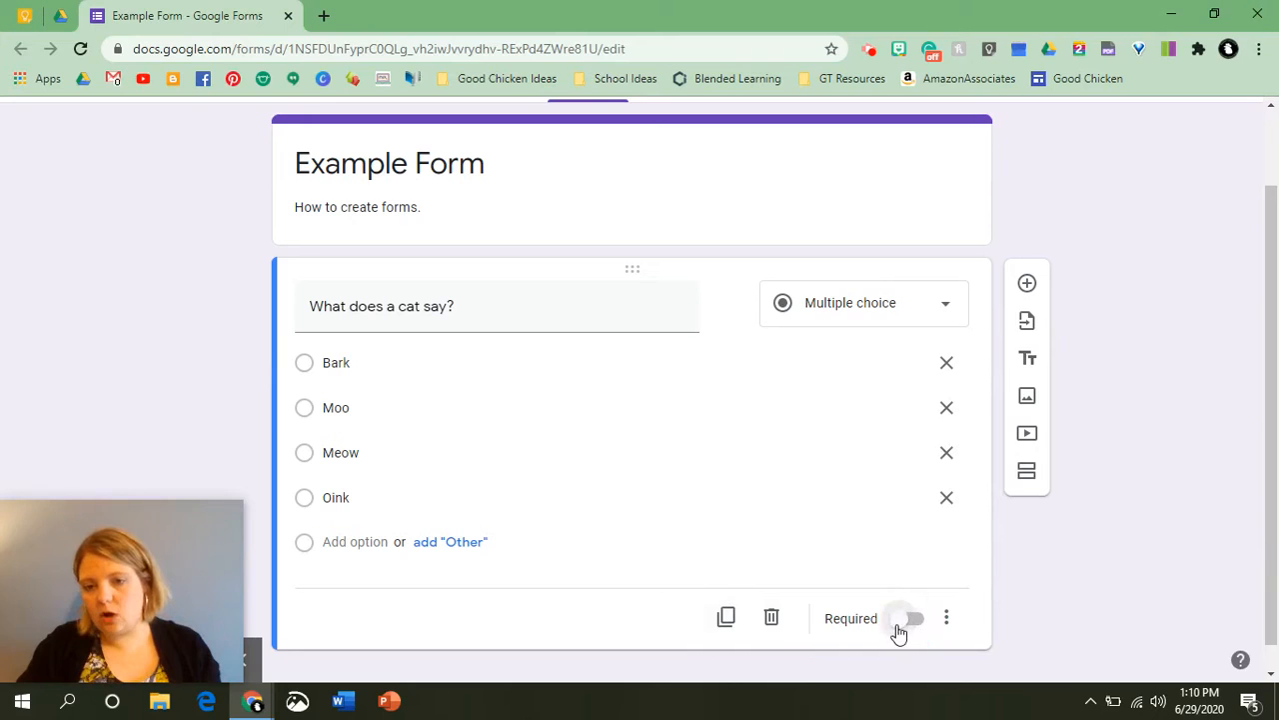
click(899, 628)
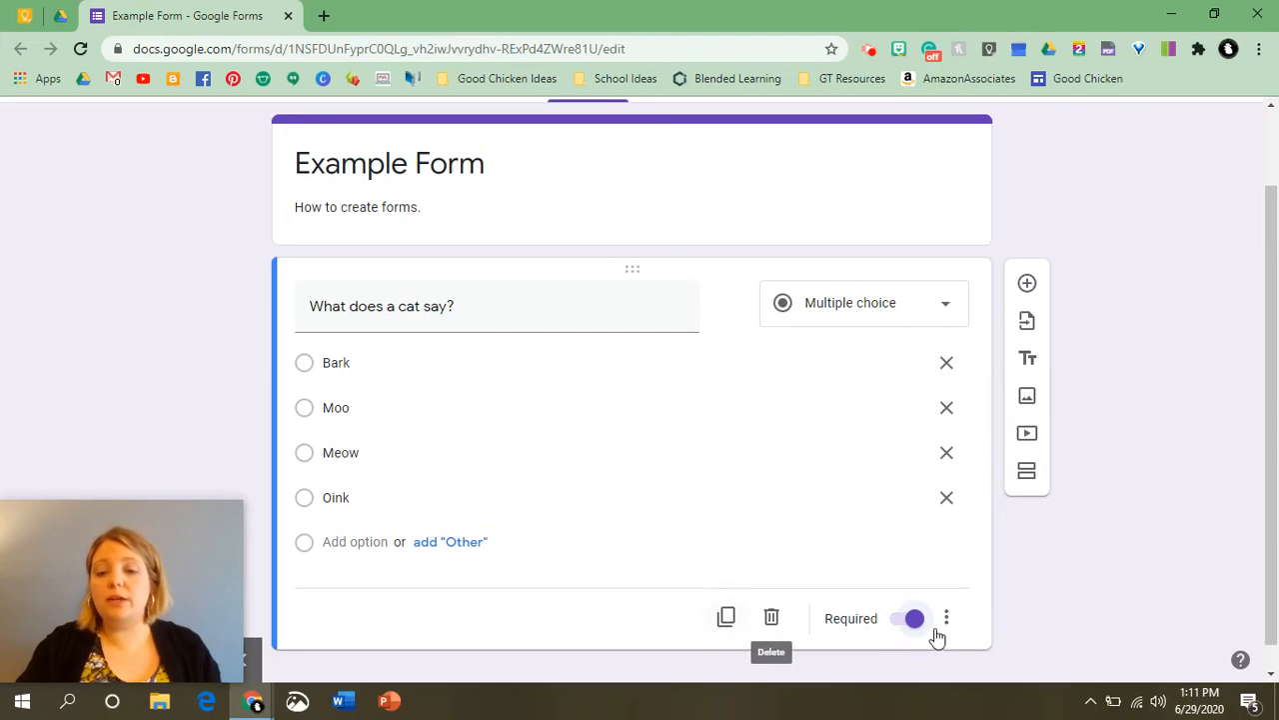
Duplicate the cat question and change the copy's question type to Short answer.
click(727, 619)
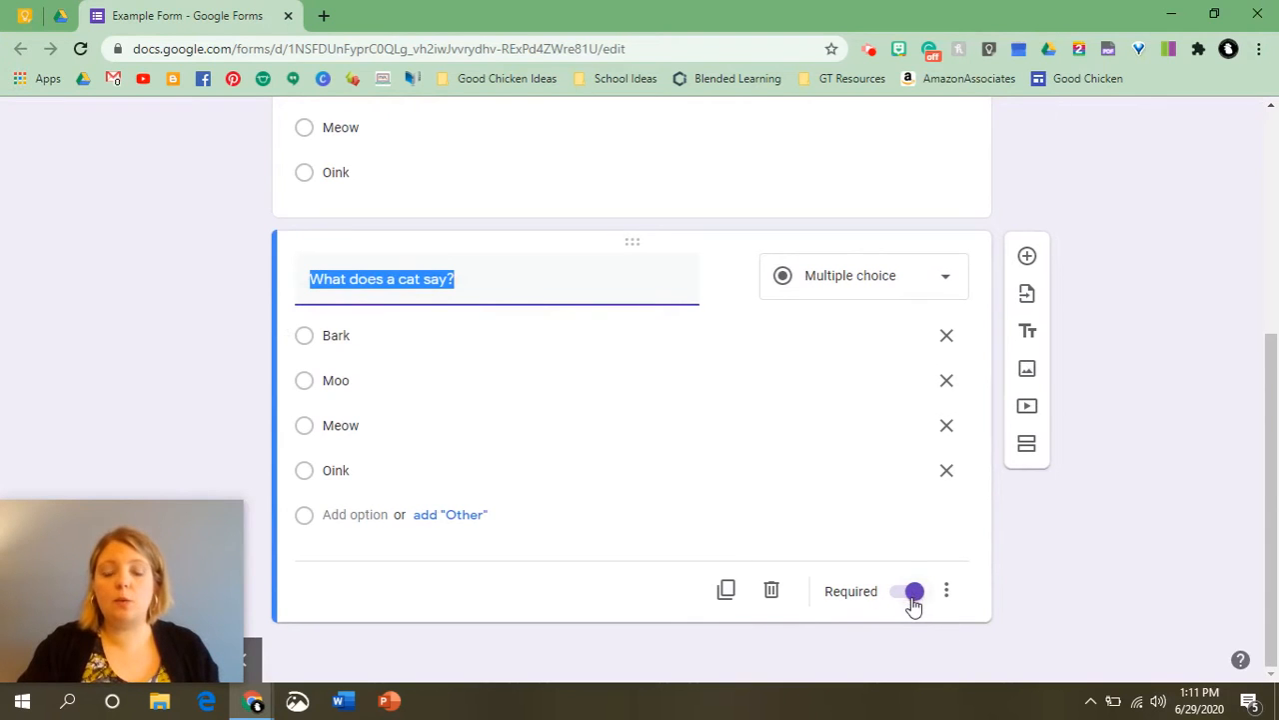
scroll(952, 533, up, 3)
scroll(956, 537, down, 3)
click(698, 586)
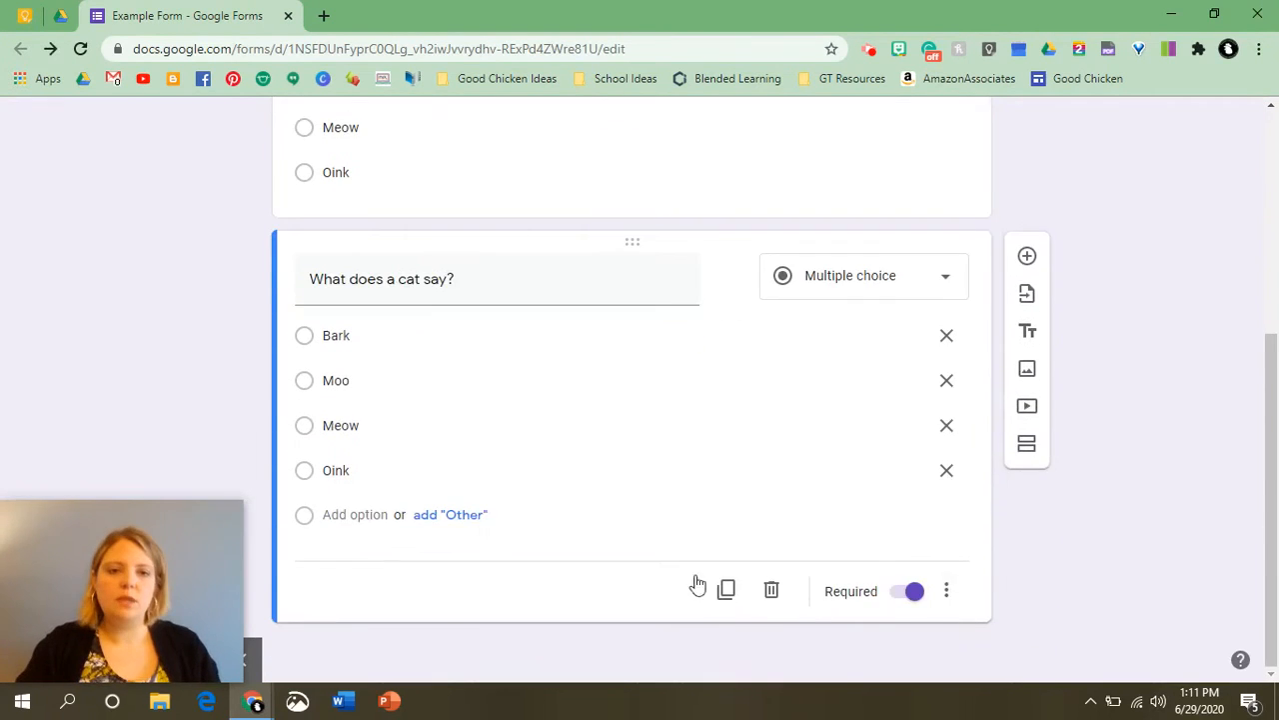
scroll(463, 406, up, 3)
scroll(471, 428, down, 3)
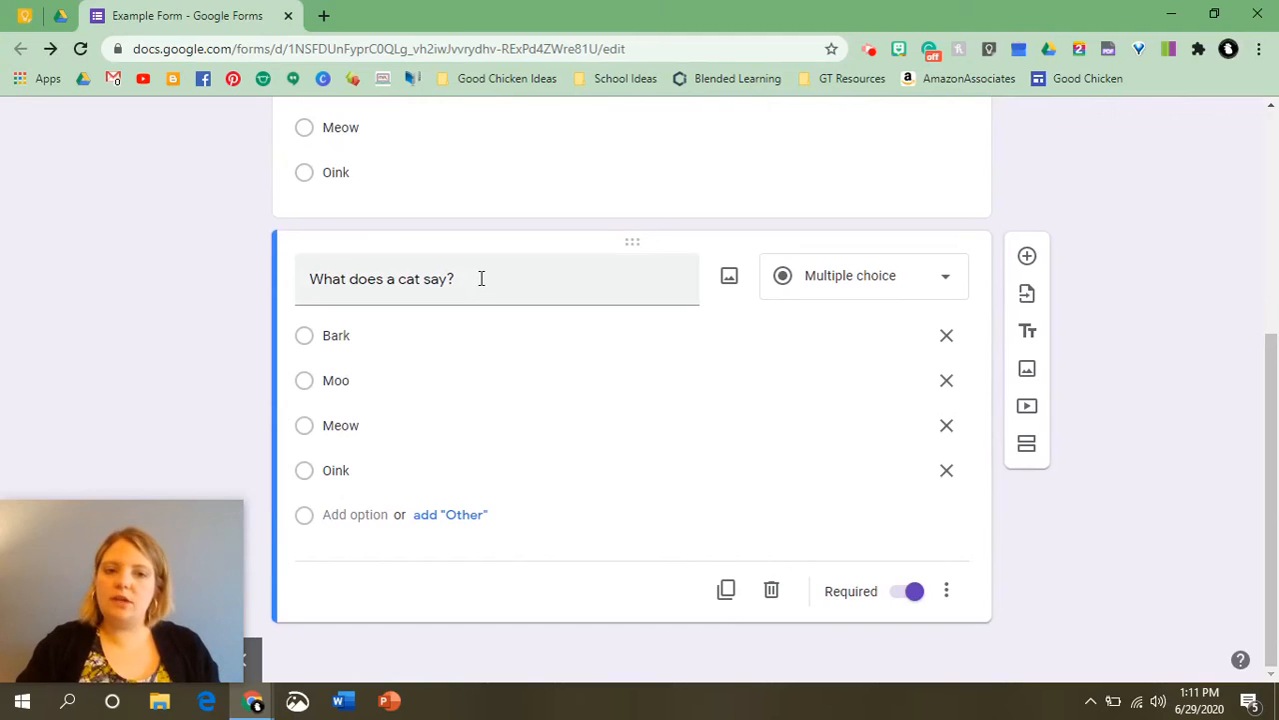
click(808, 278)
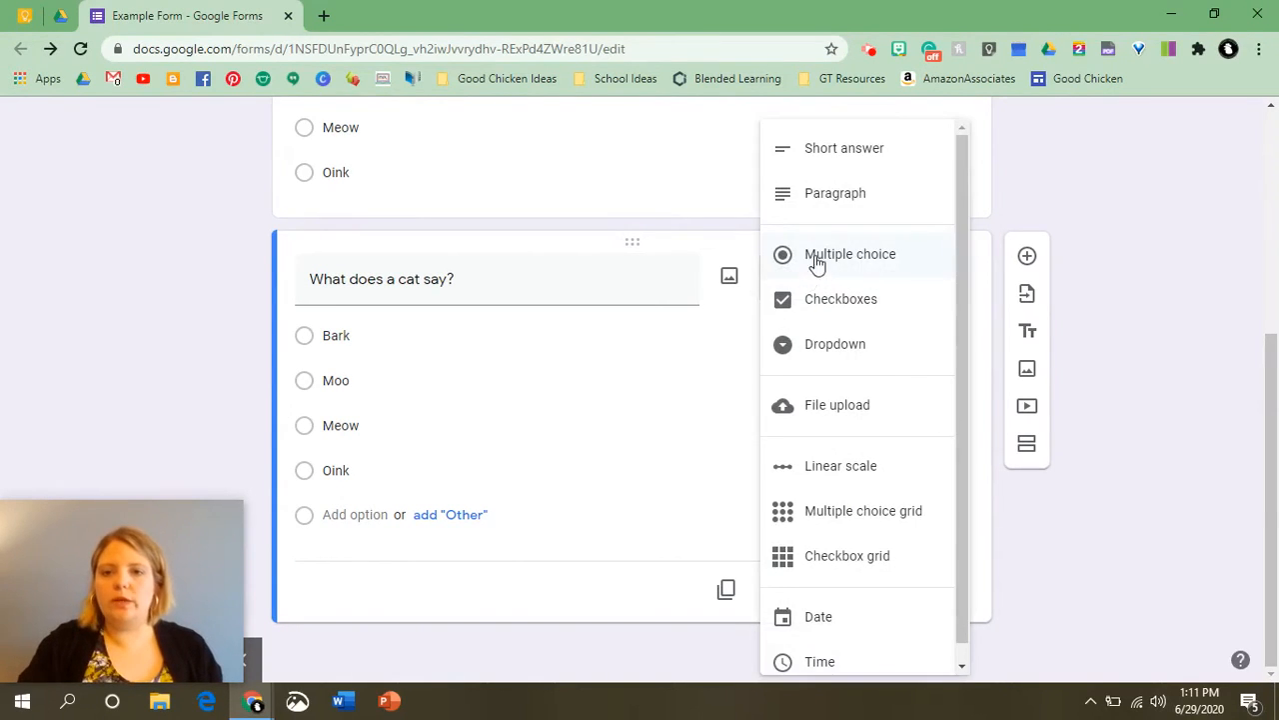
click(845, 148)
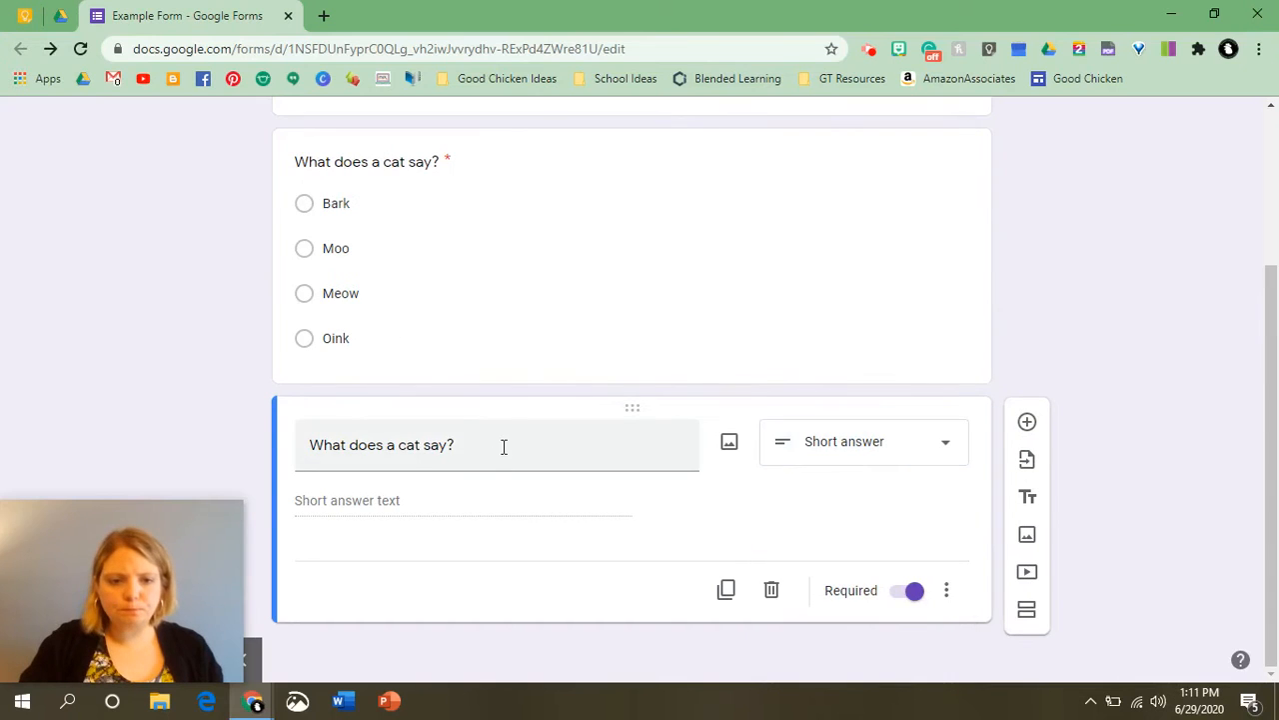
Replace the copied question's text with "What is your favorite animal?".
drag(502, 443, 6, 419)
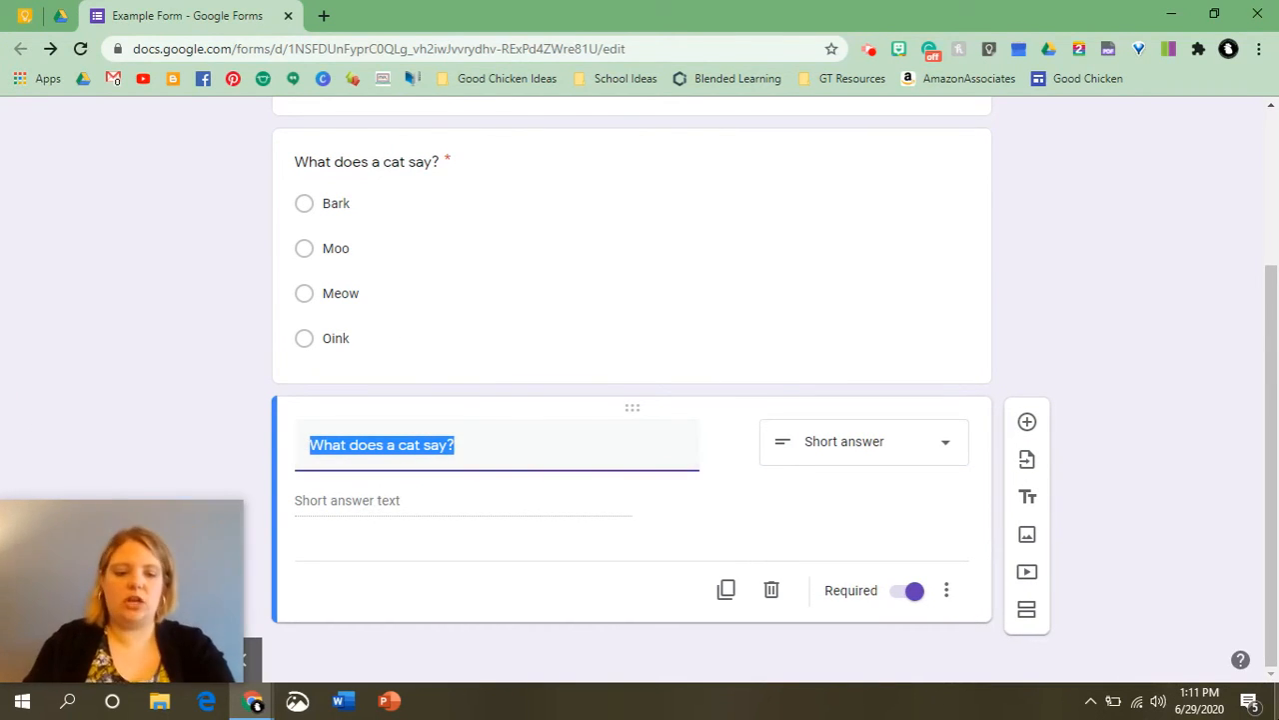
text(W)
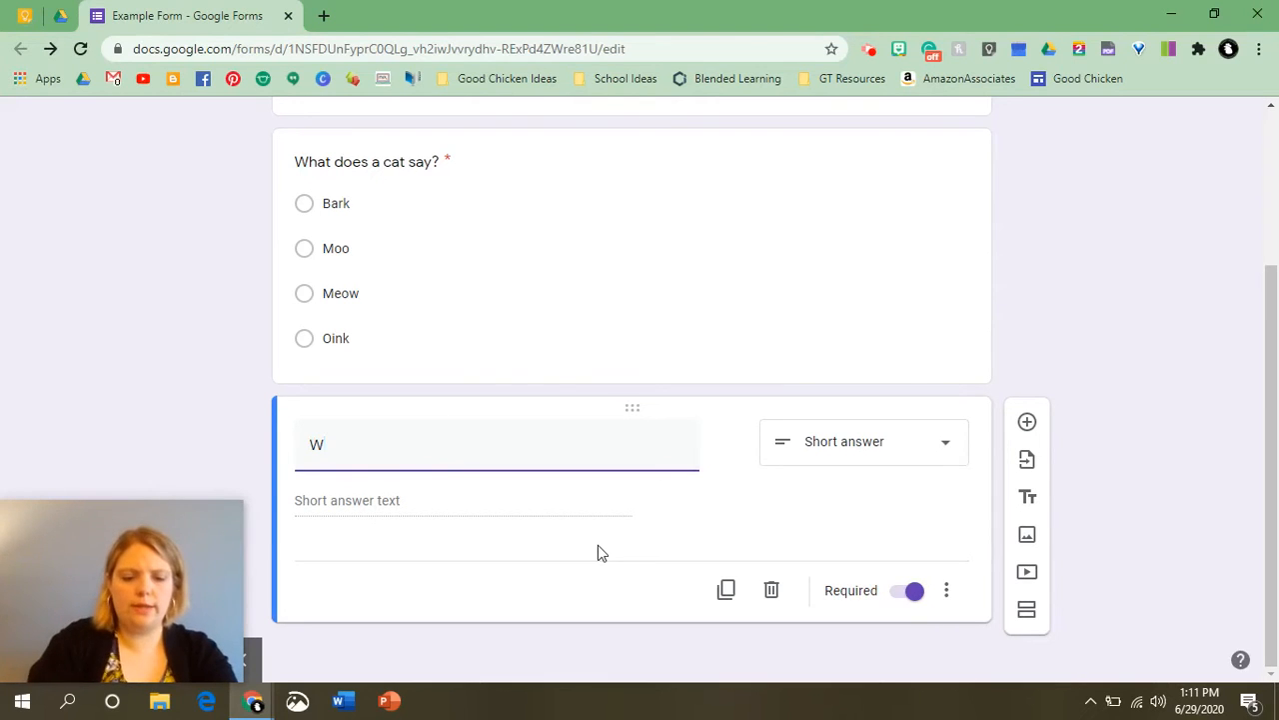
text(hat is your favo)
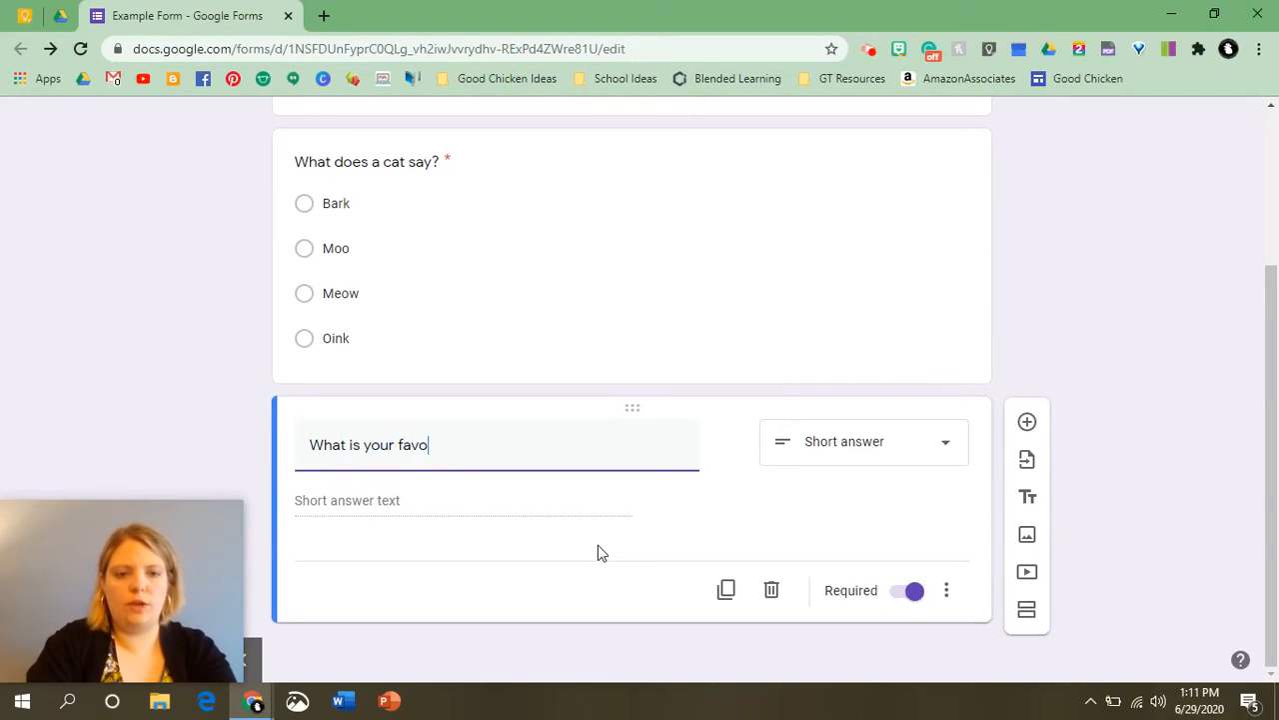
text(rite animal?)
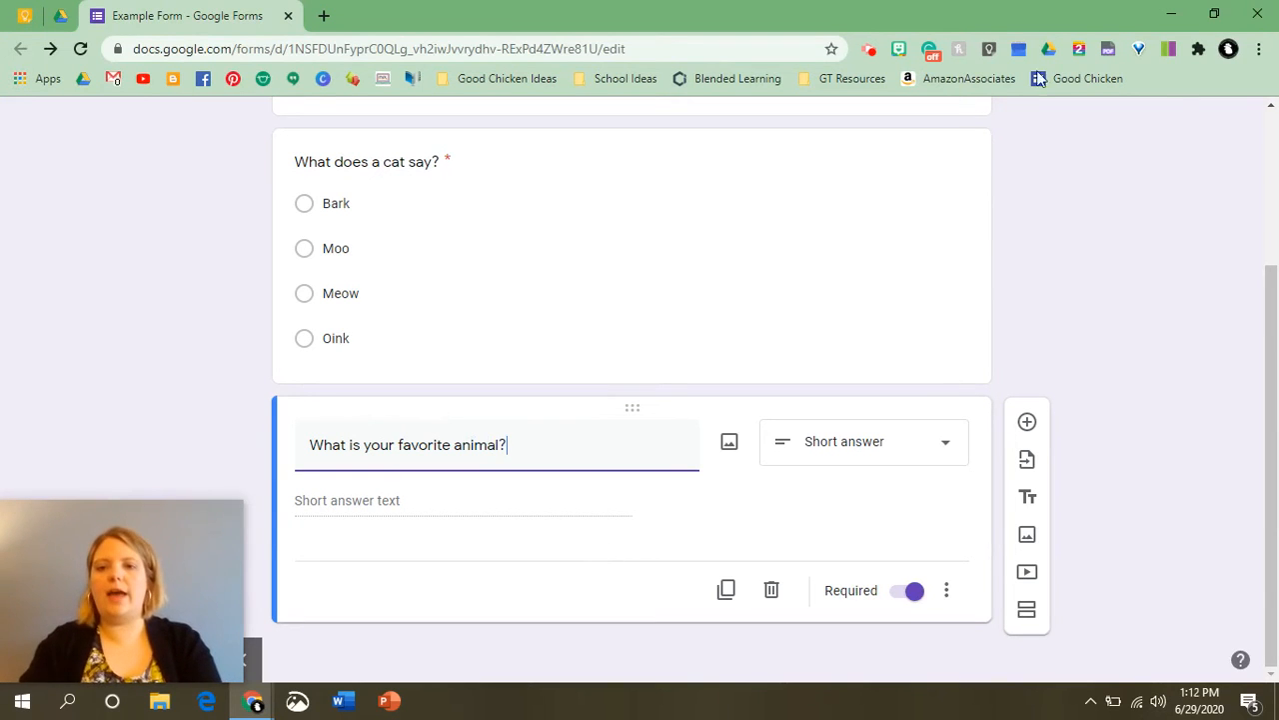
click(1116, 232)
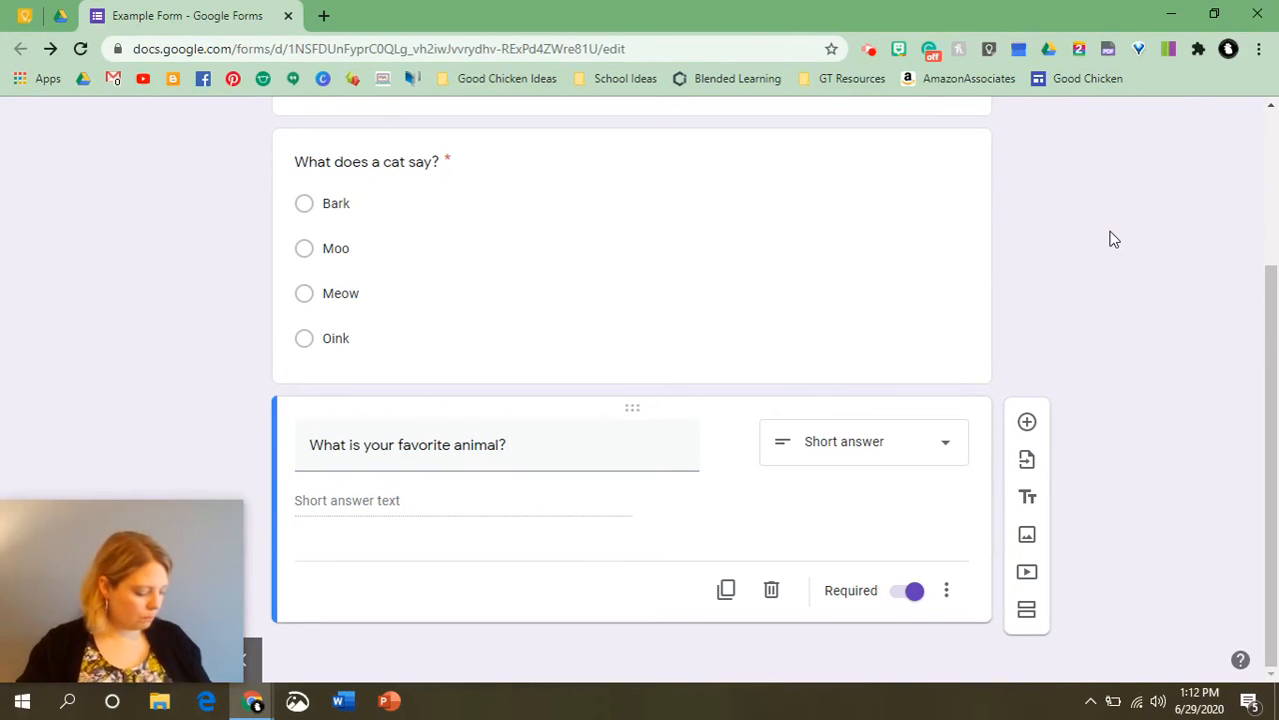
Add a new blank multiple-choice question below the existing questions.
scroll(608, 496, up, 3)
scroll(756, 560, down, 2)
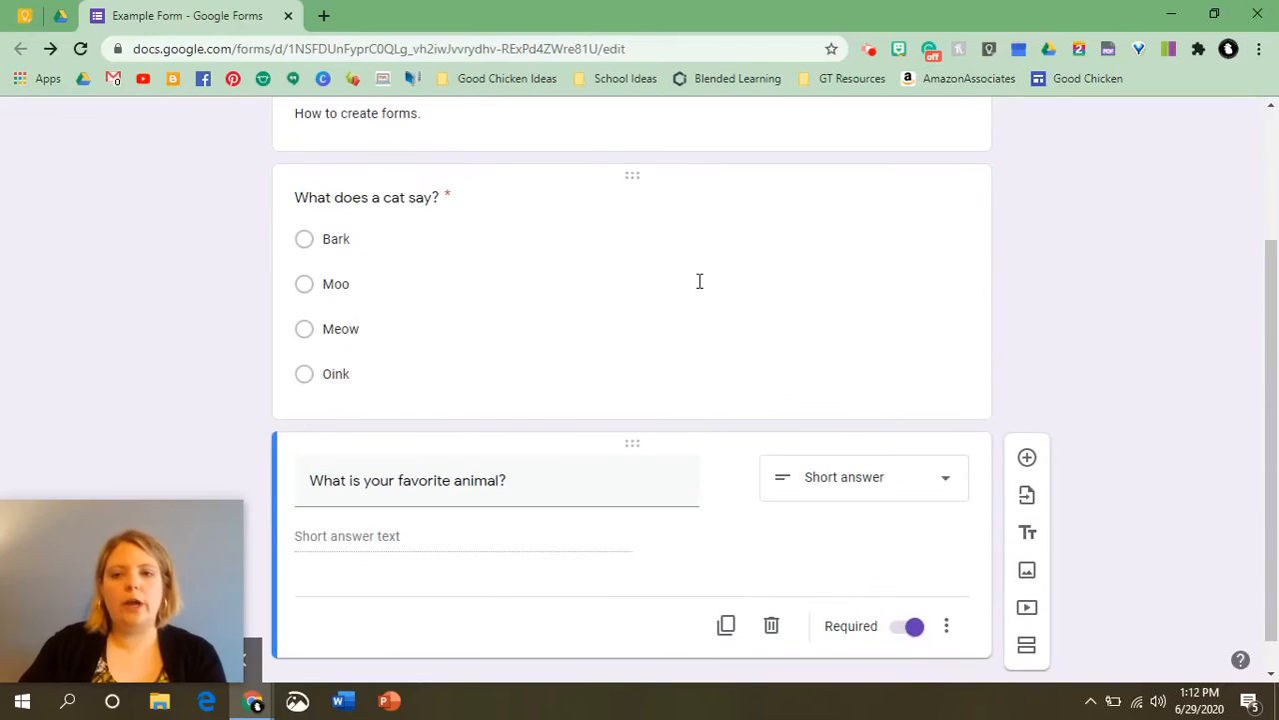
scroll(702, 290, up, 2)
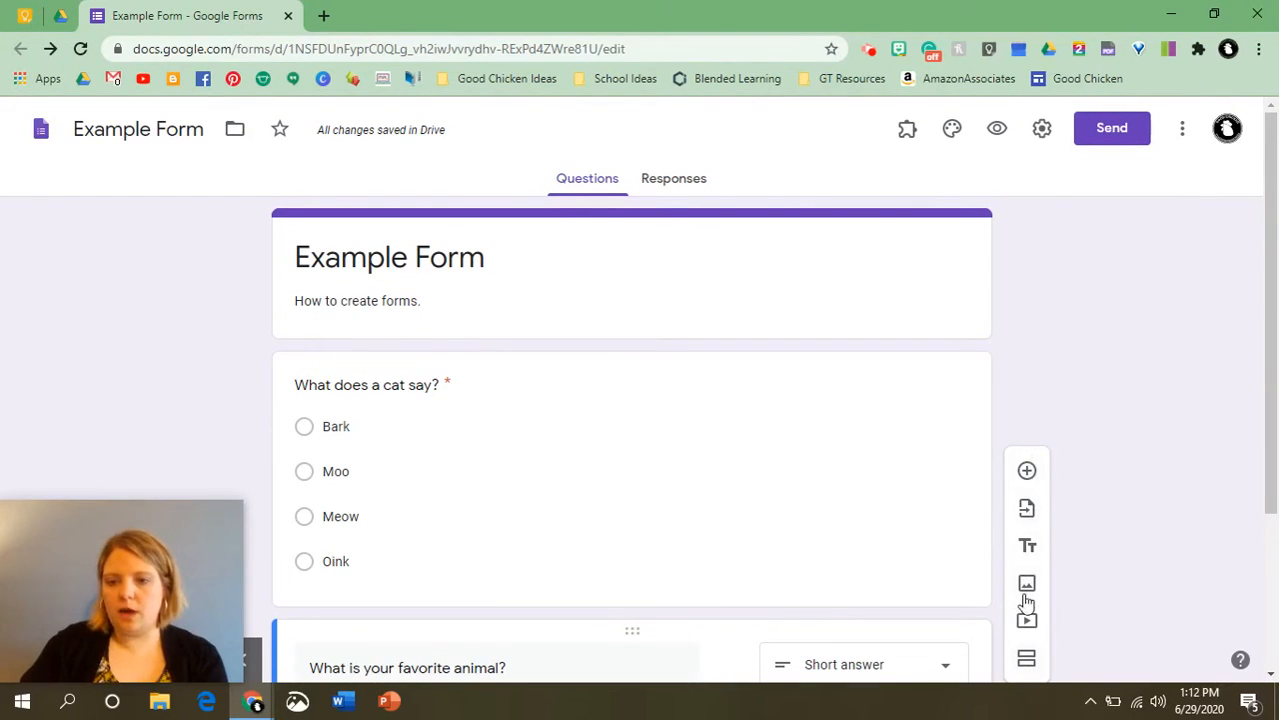
click(1027, 473)
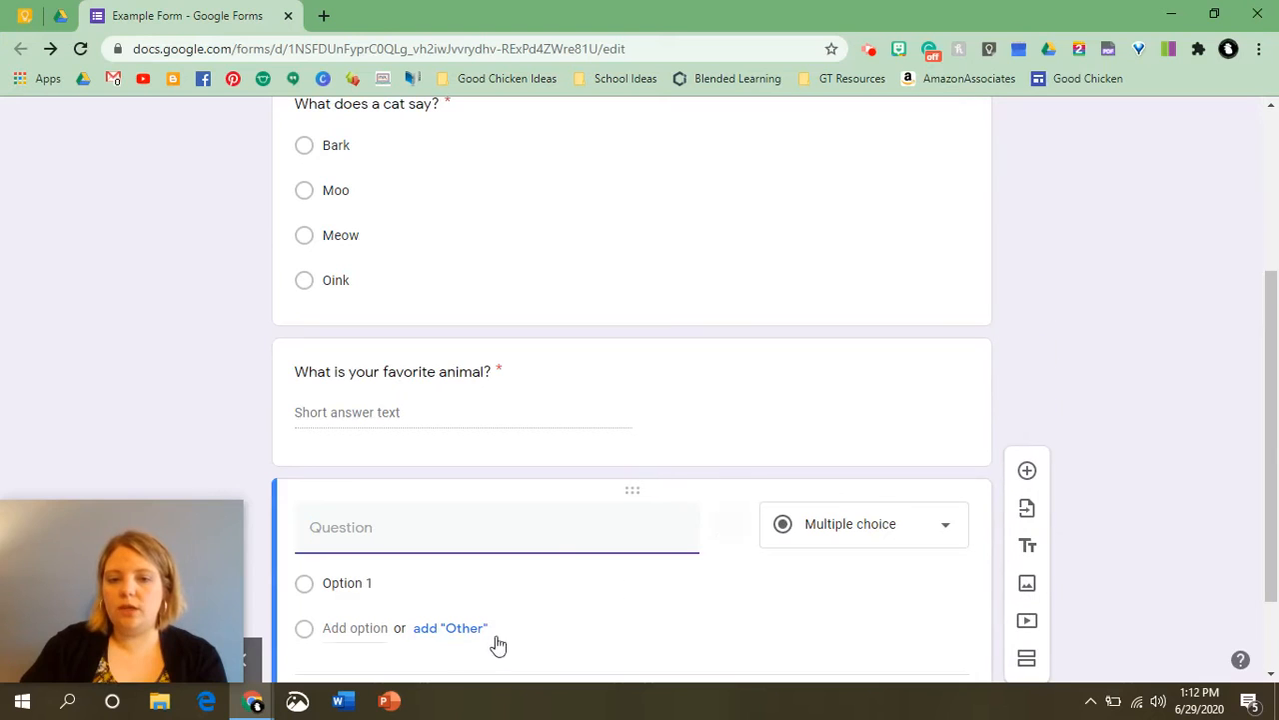
Open the dialog for importing questions from another form and close it without selecting one.
click(1027, 512)
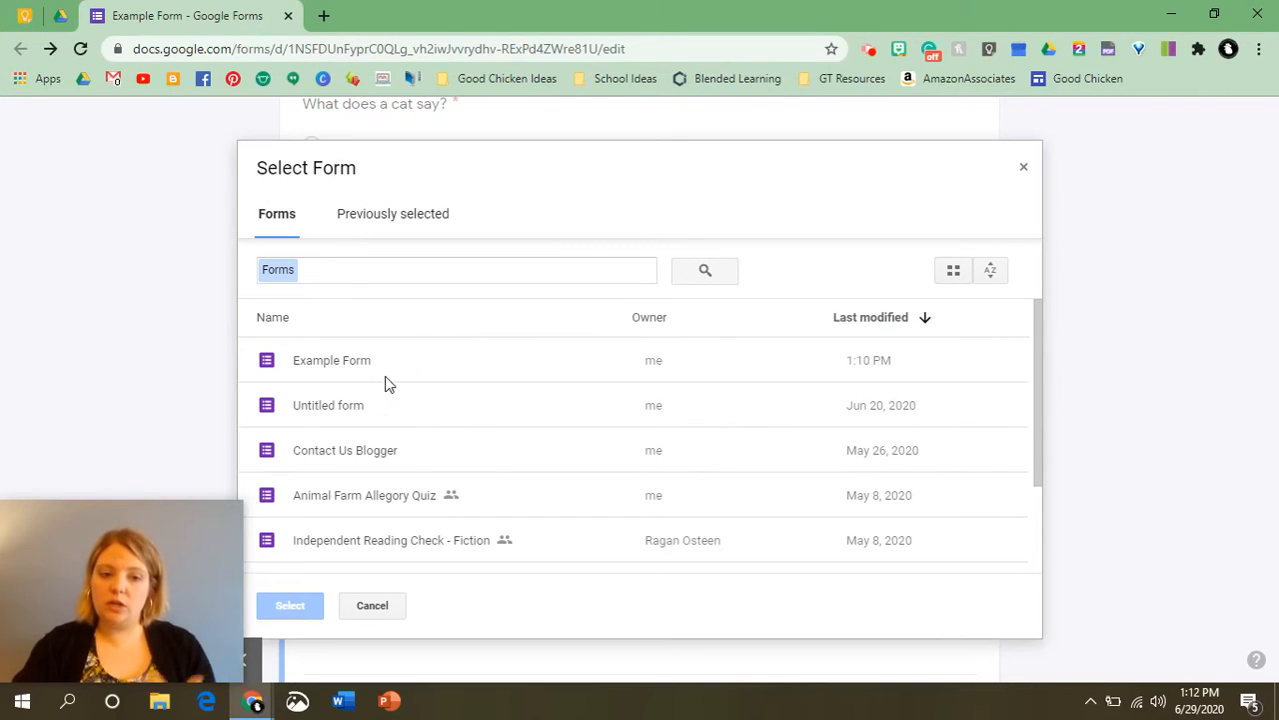
click(1024, 167)
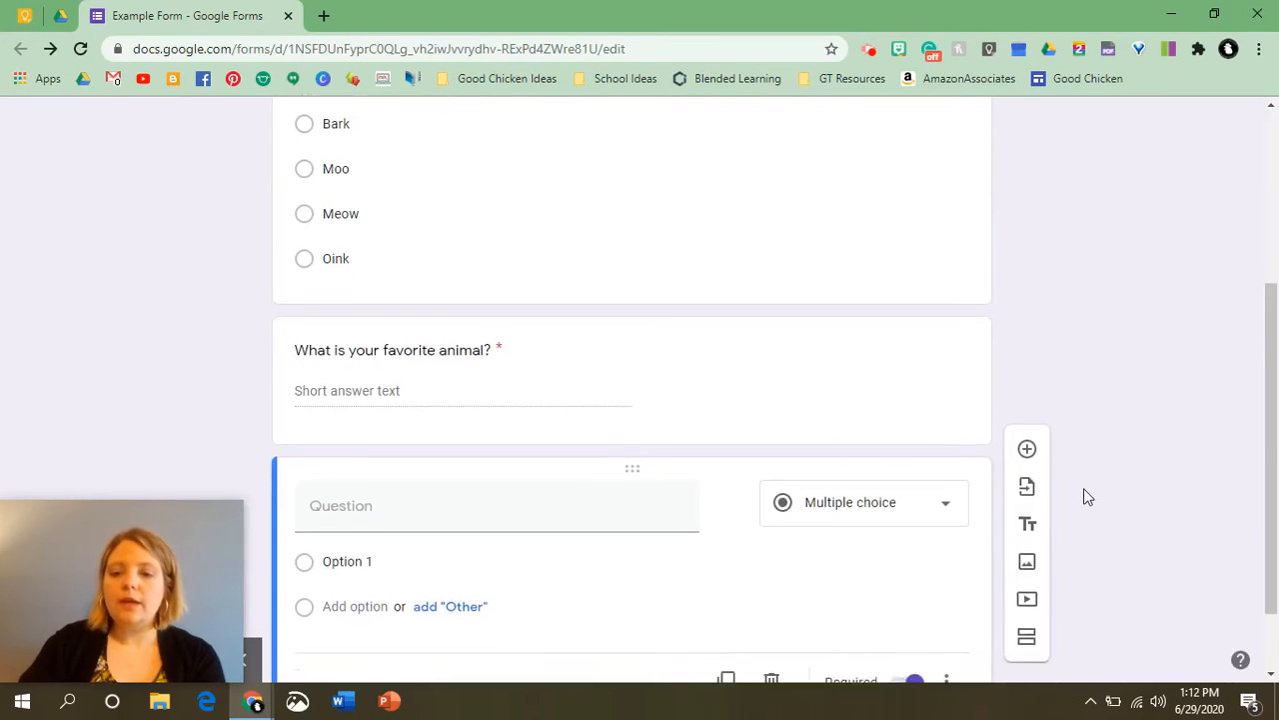
Add a title-and-description block at the end of the form titled "Section 2".
click(1028, 467)
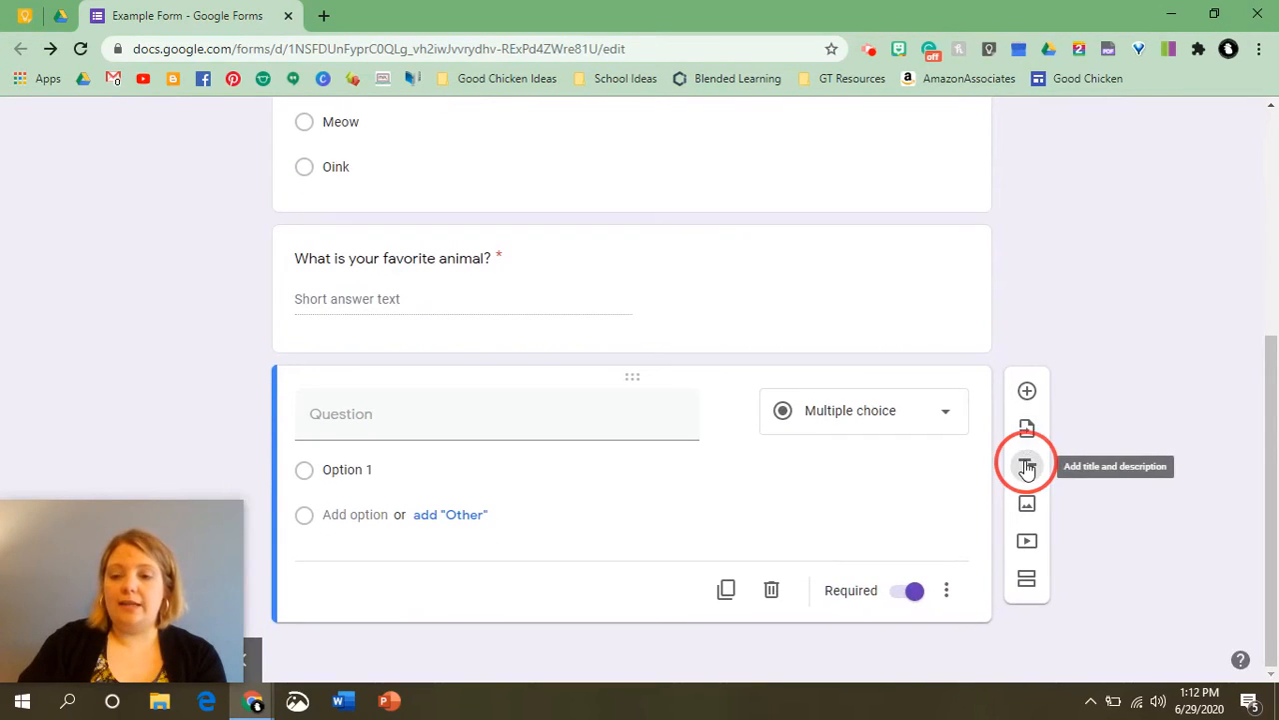
click(1028, 467)
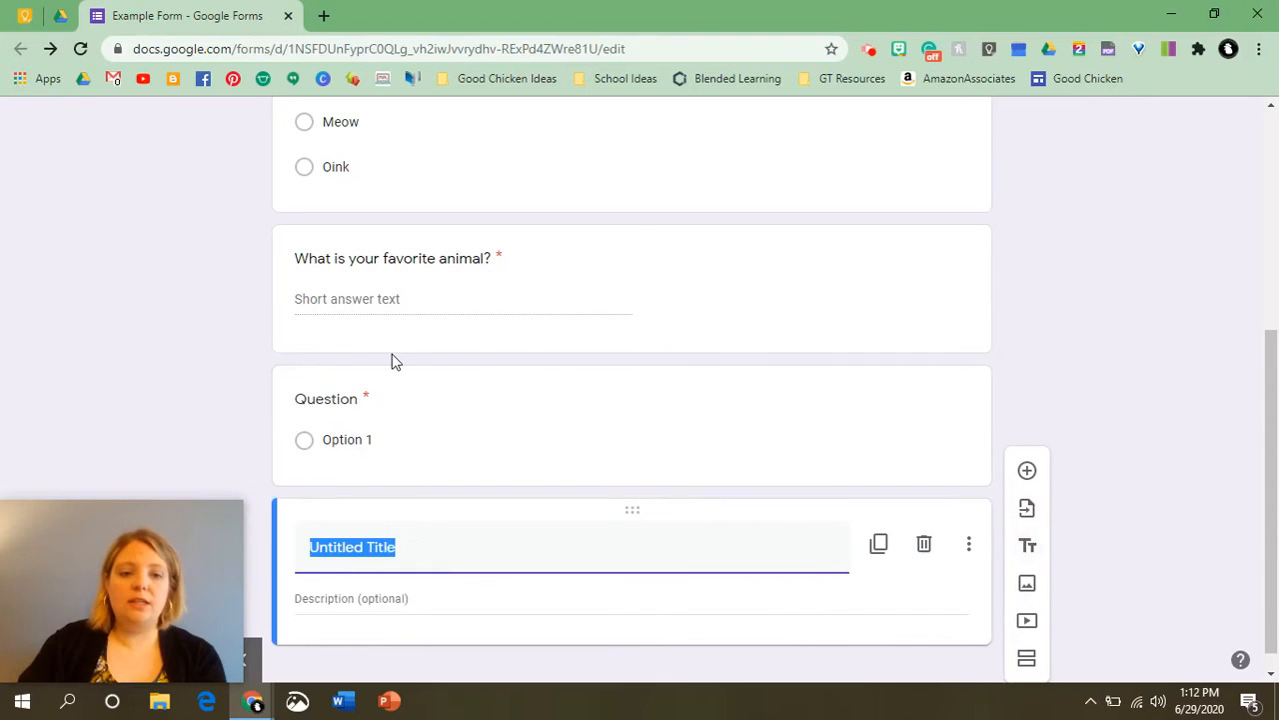
scroll(391, 357, up, 2)
scroll(391, 355, down, 1)
scroll(400, 380, down, 1)
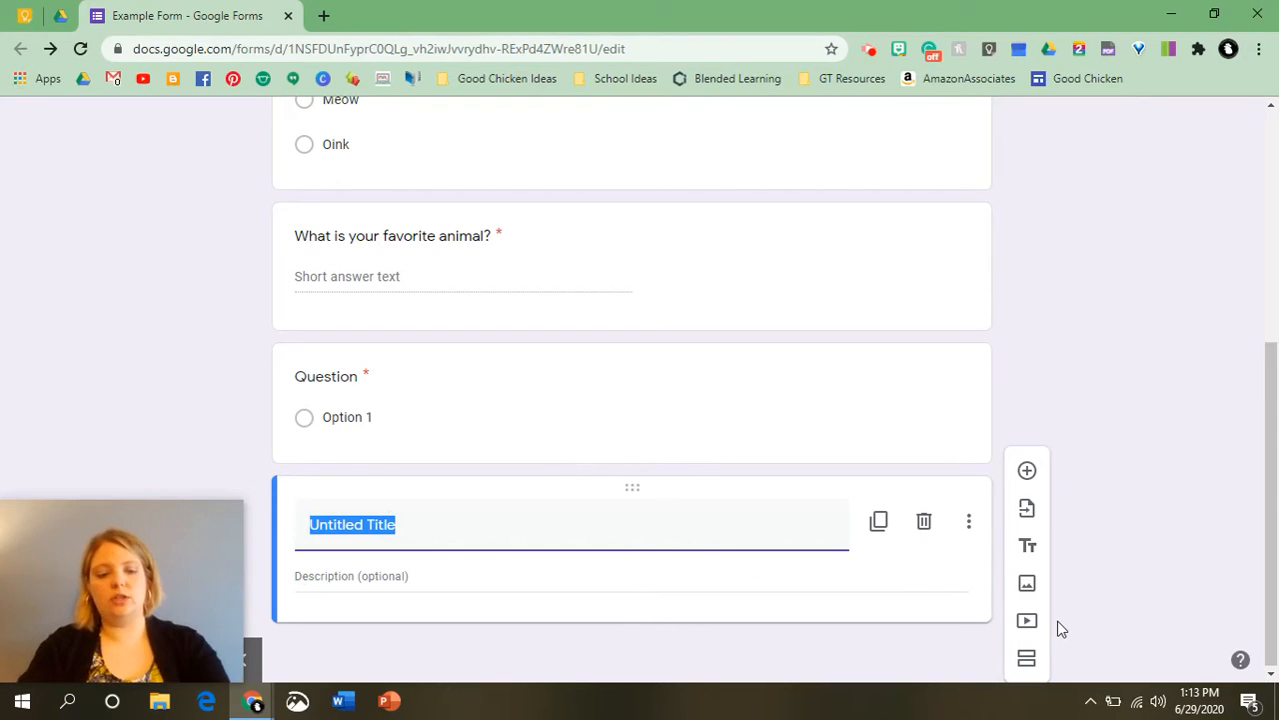
text(Sections)
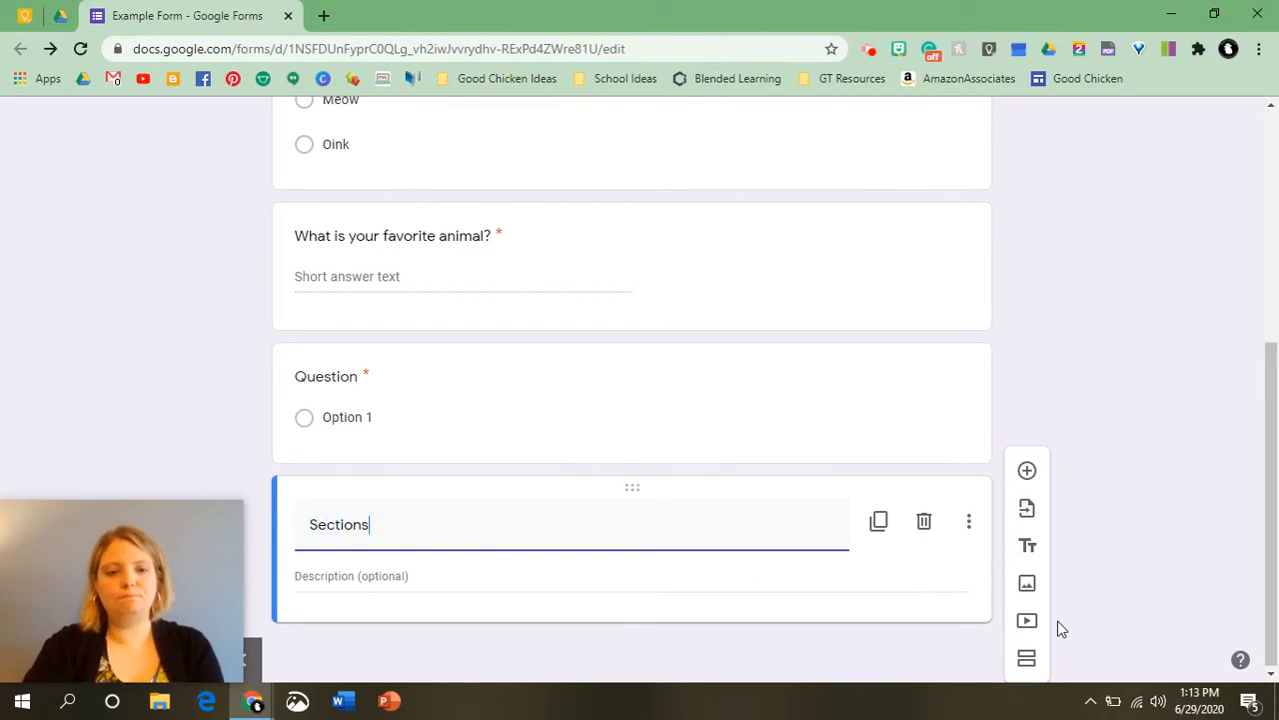
key(BackSpace)
text( 2)
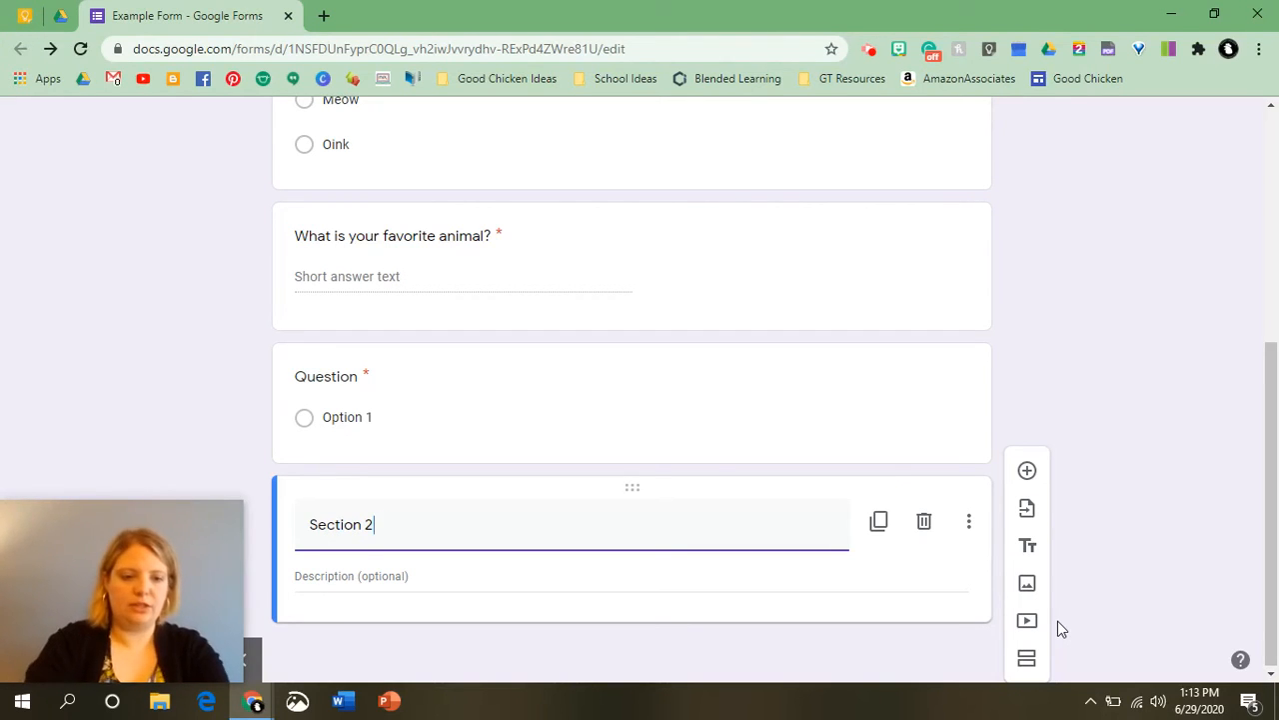
Enter "blah blah" as the Section 2 block's description.
click(335, 580)
text(b)
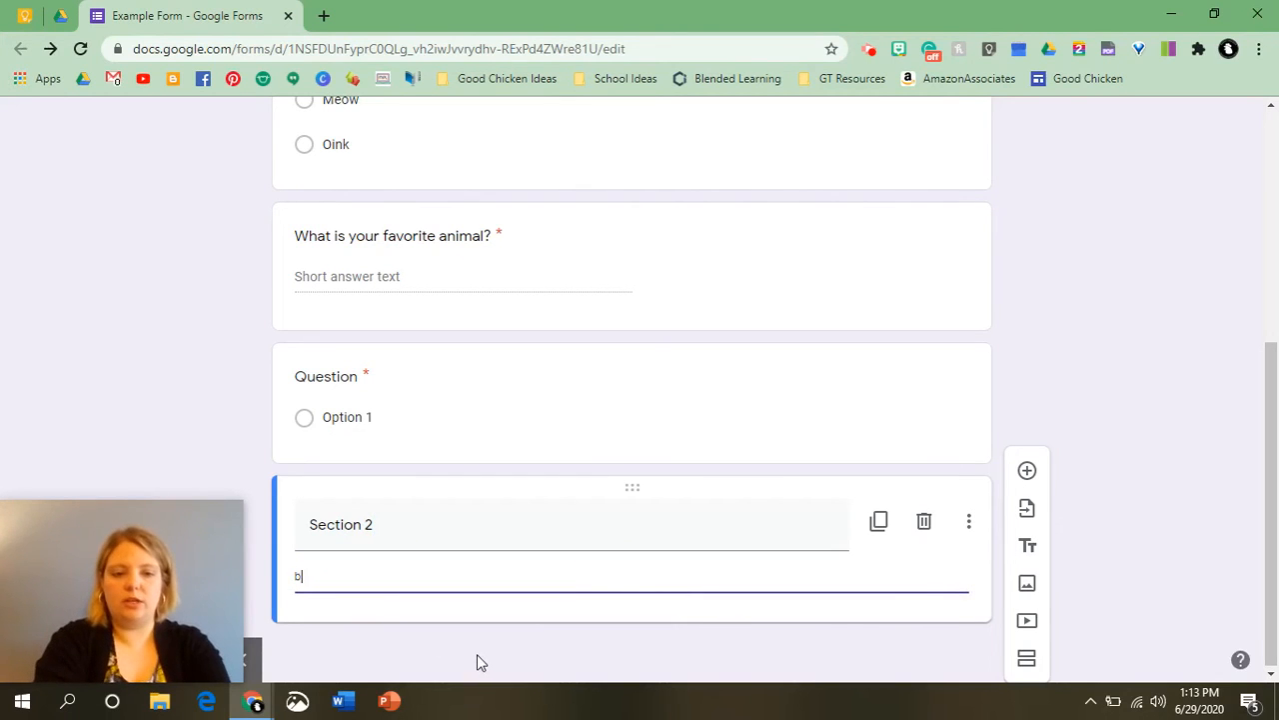
text(lah blah)
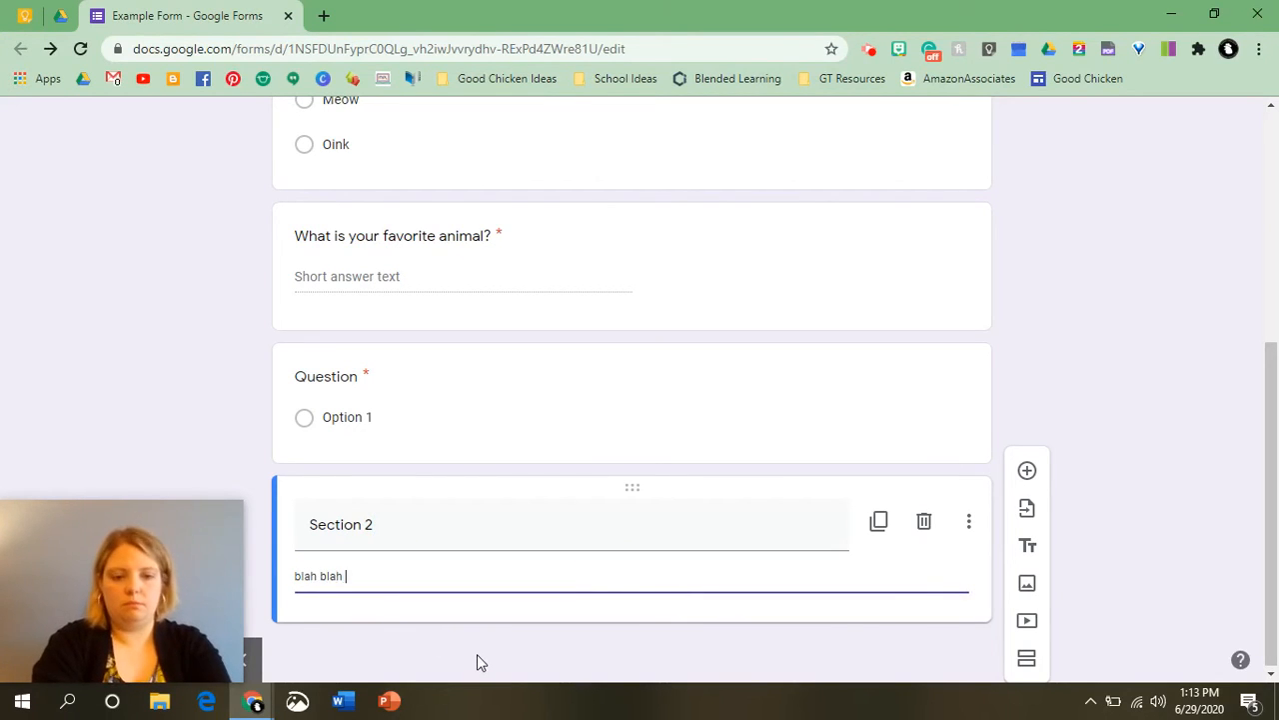
click(1165, 477)
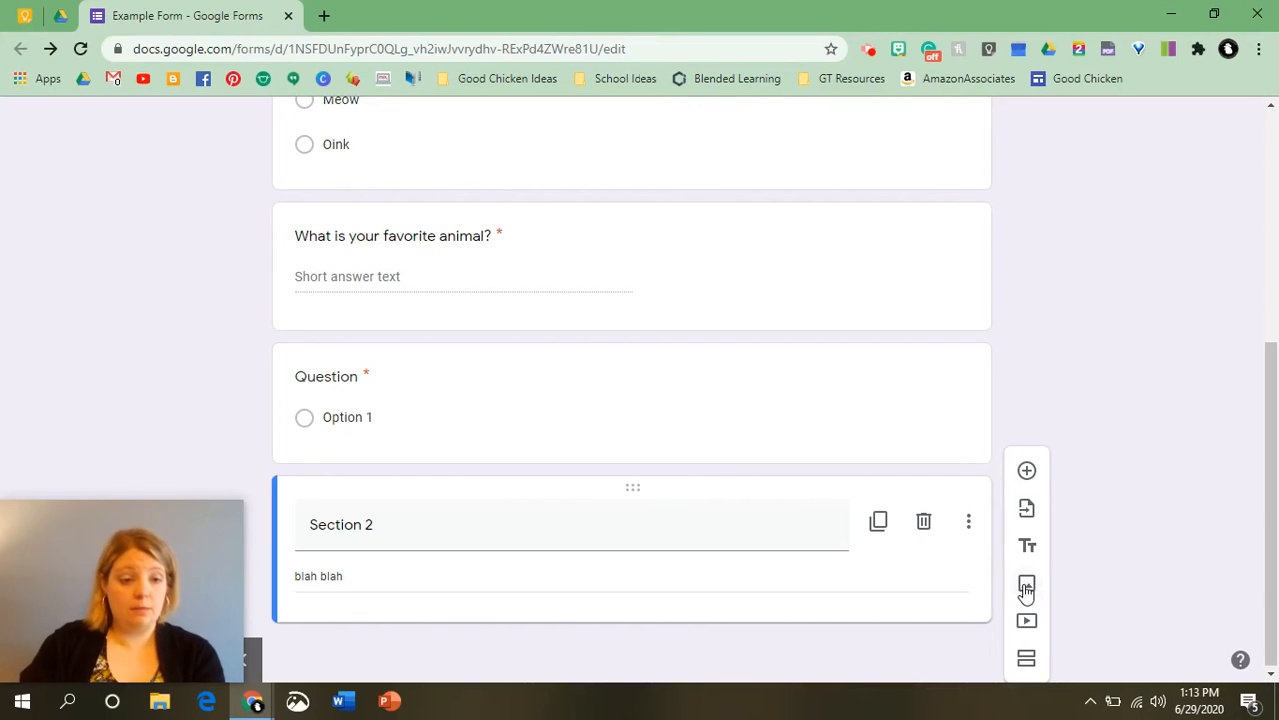
Insert a cat image found through Google Image Search as a new block at the end of the form.
scroll(600, 489, up, 4)
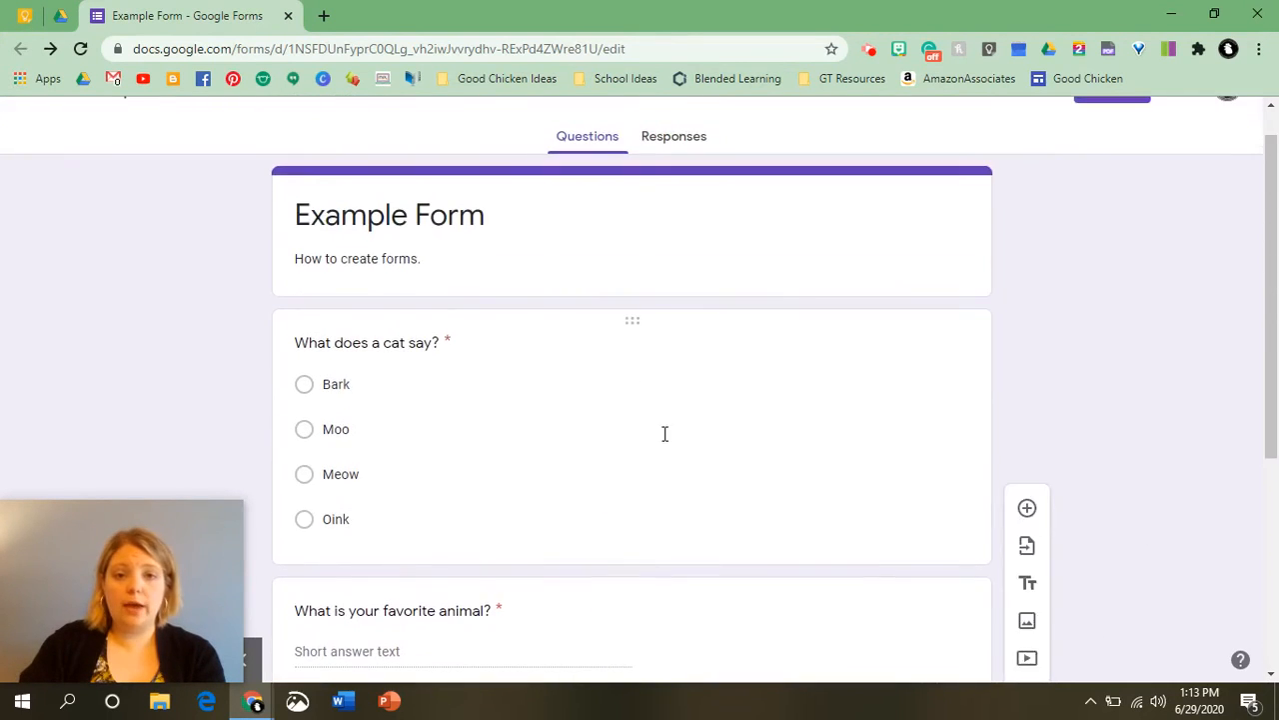
scroll(999, 529, down, 2)
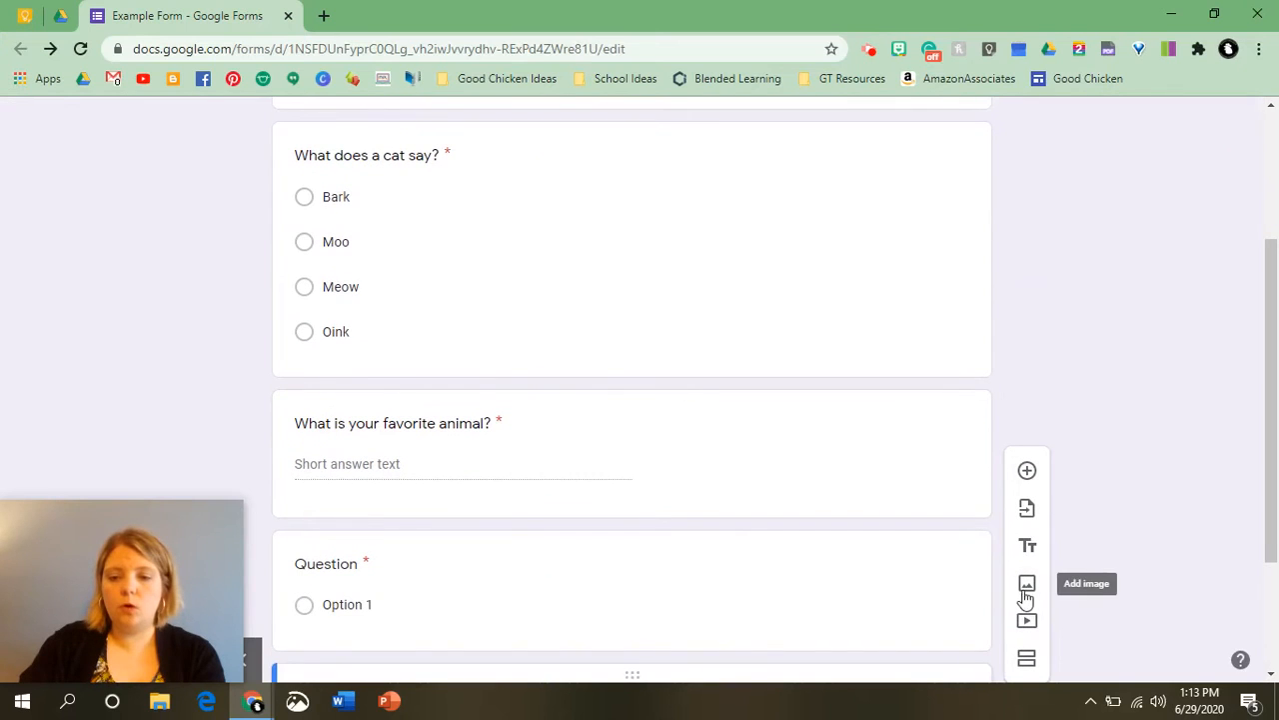
click(1024, 583)
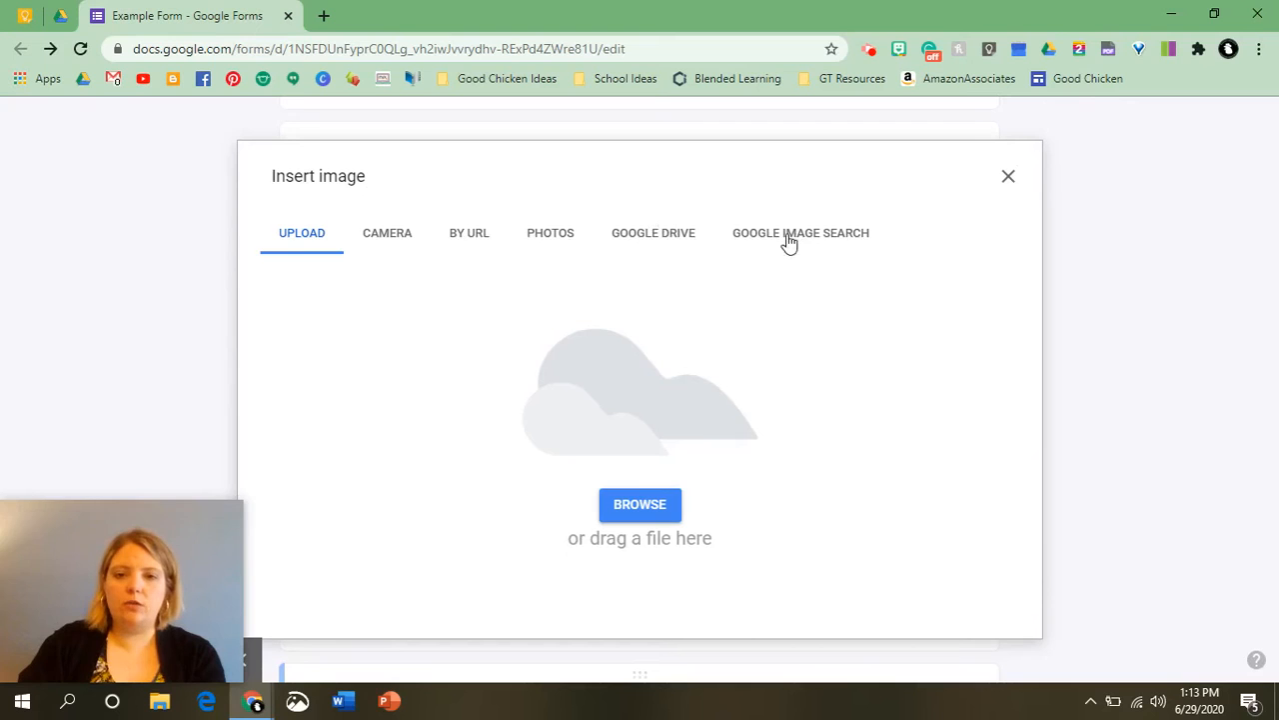
click(746, 240)
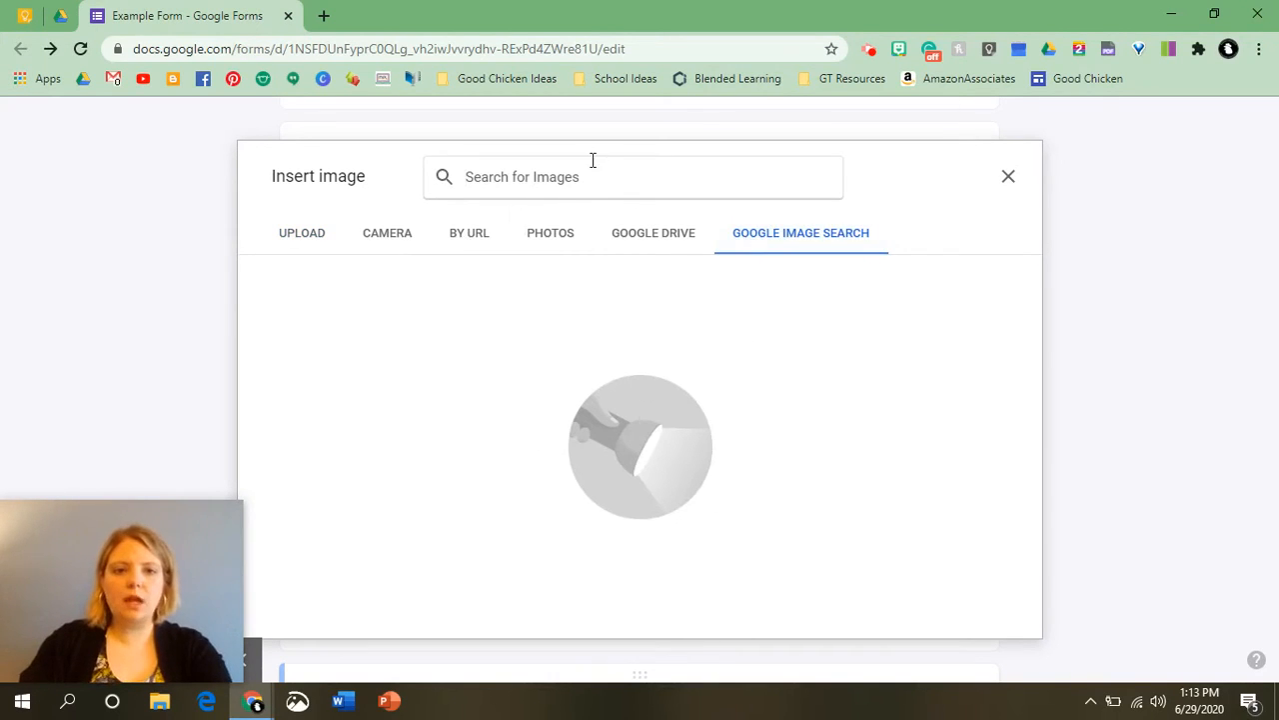
text(cat)
key(Return)
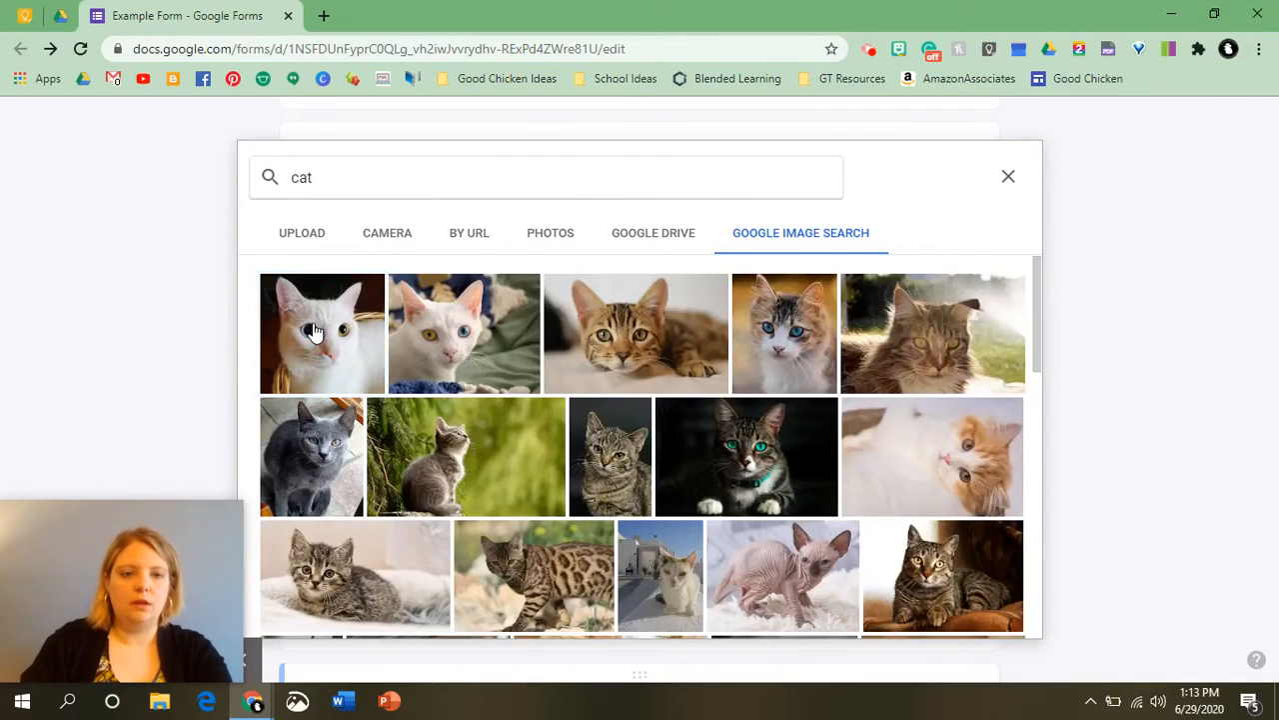
click(314, 331)
click(991, 618)
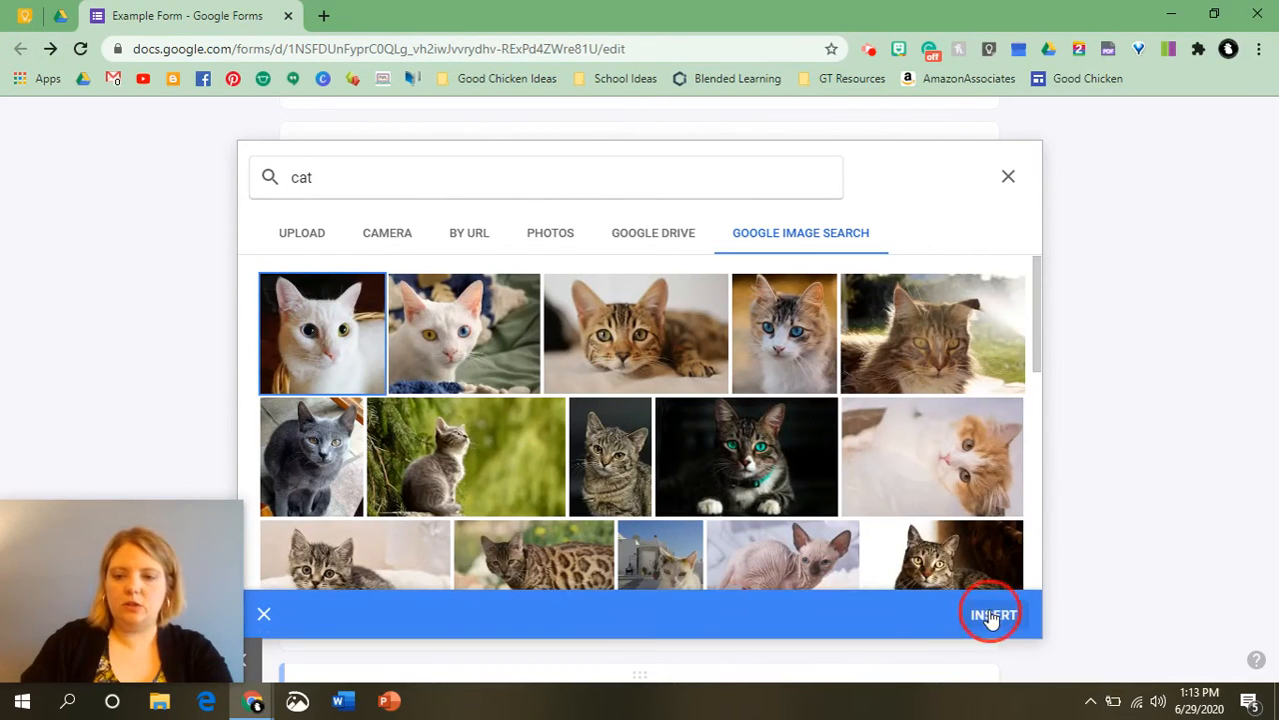
Title the image block "This is a Cat.".
scroll(515, 527, down, 2)
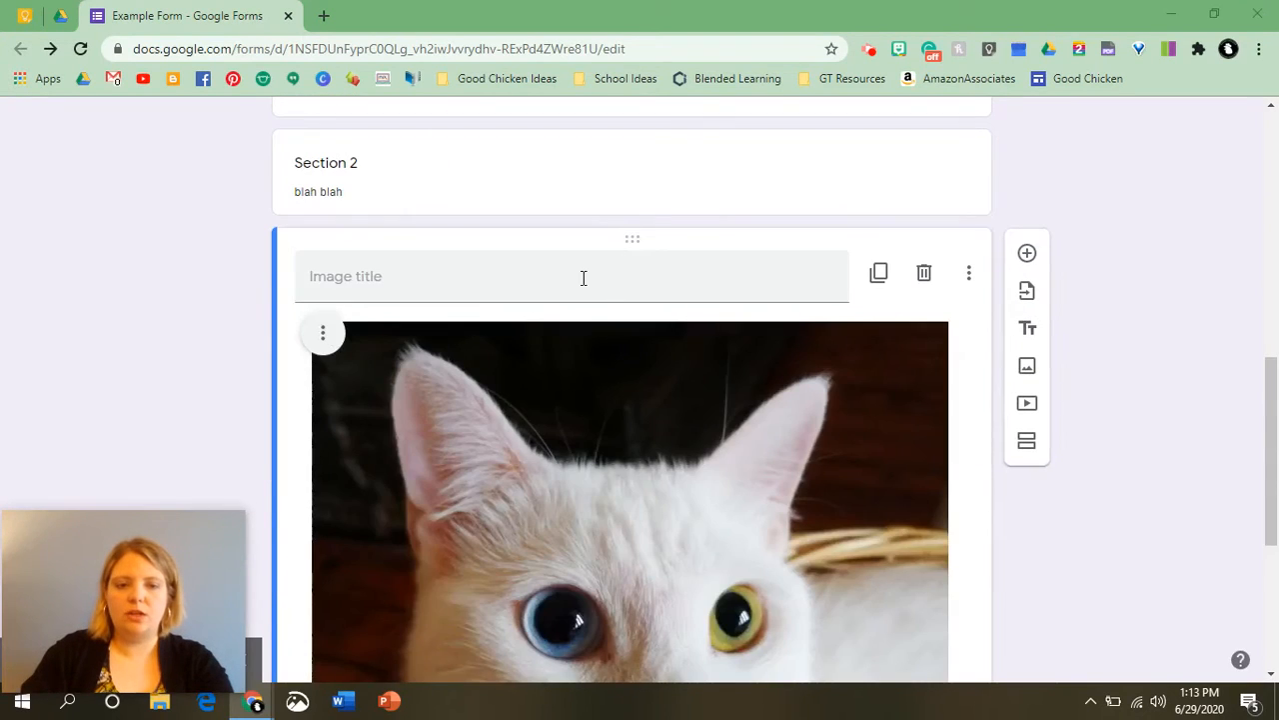
click(583, 277)
text(Cat)
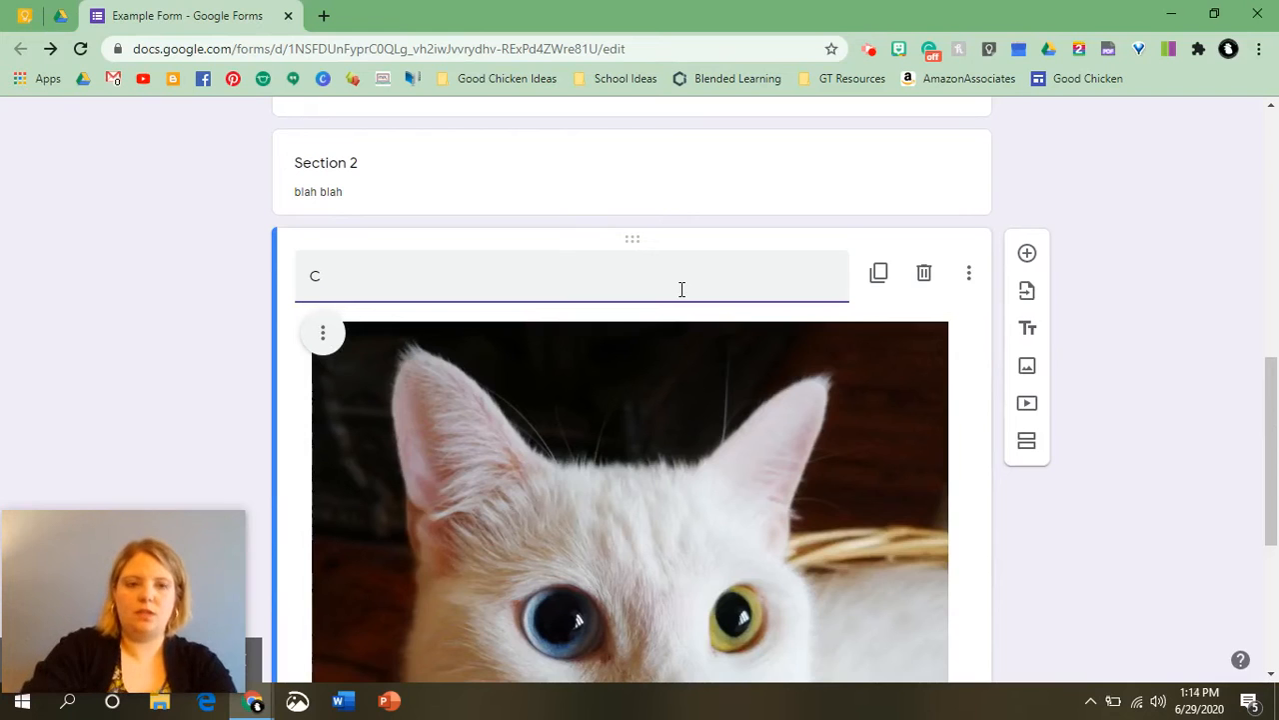
key(BackSpace)
text(This is a Cat.)
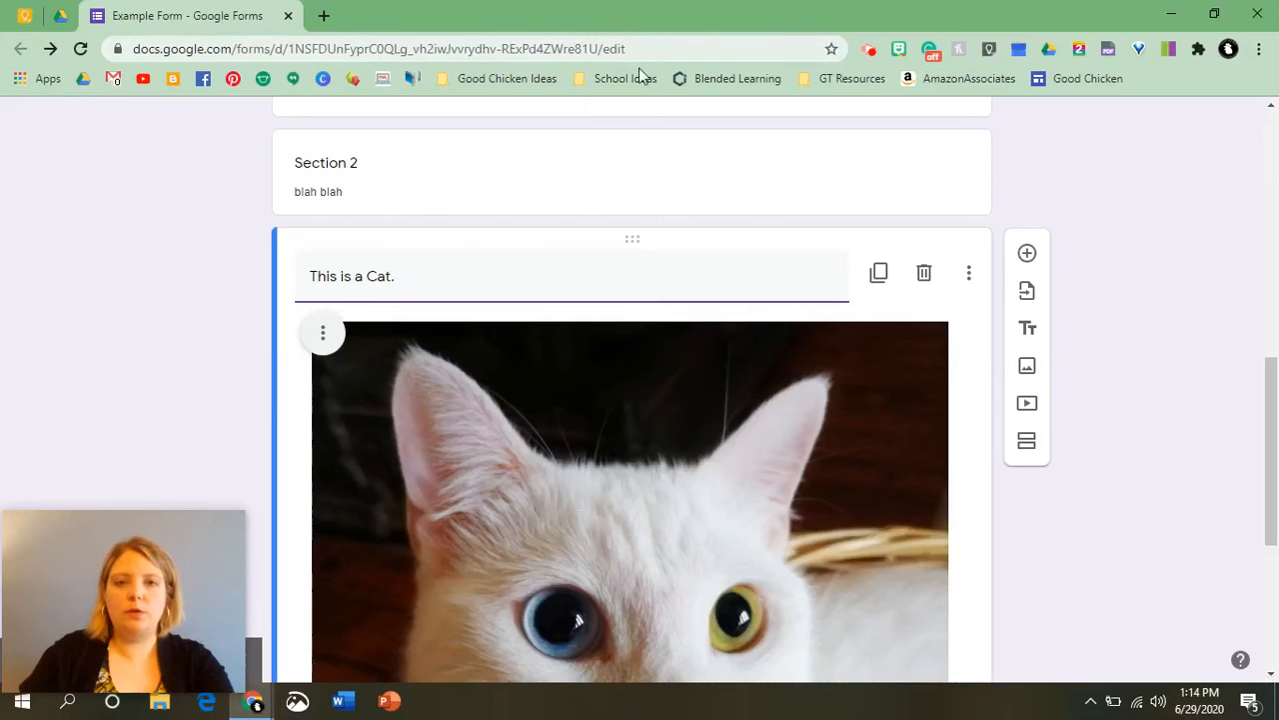
Move the "This is a Cat." image block to the top of the form, above the first question.
click(629, 234)
drag(630, 224, 605, 329)
drag(634, 496, 660, 360)
scroll(757, 391, down, 7)
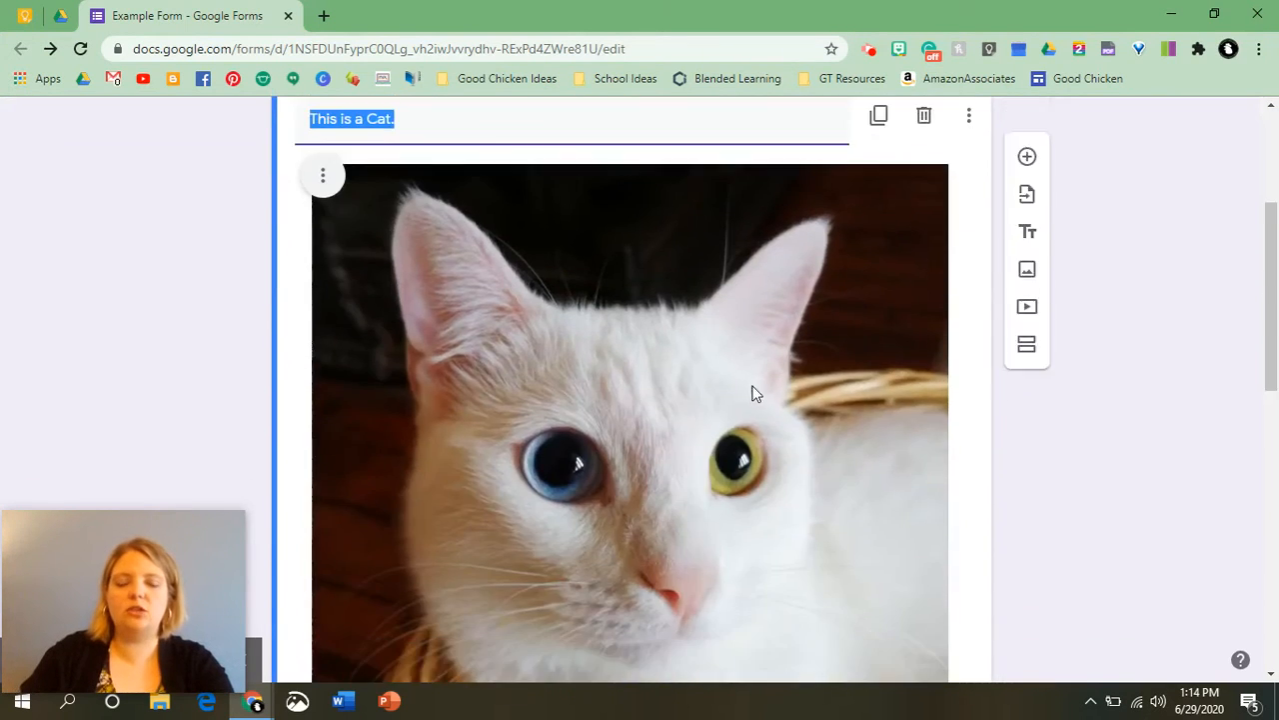
scroll(754, 379, up, 6)
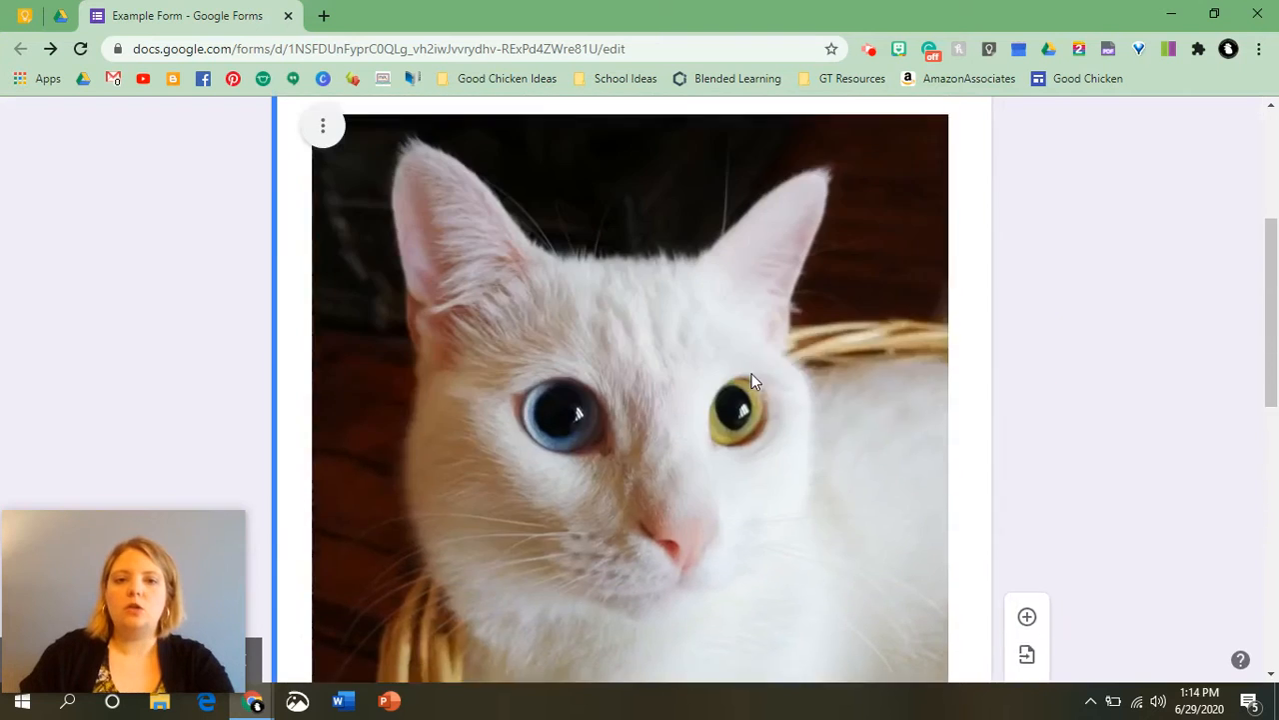
scroll(766, 400, down, 6)
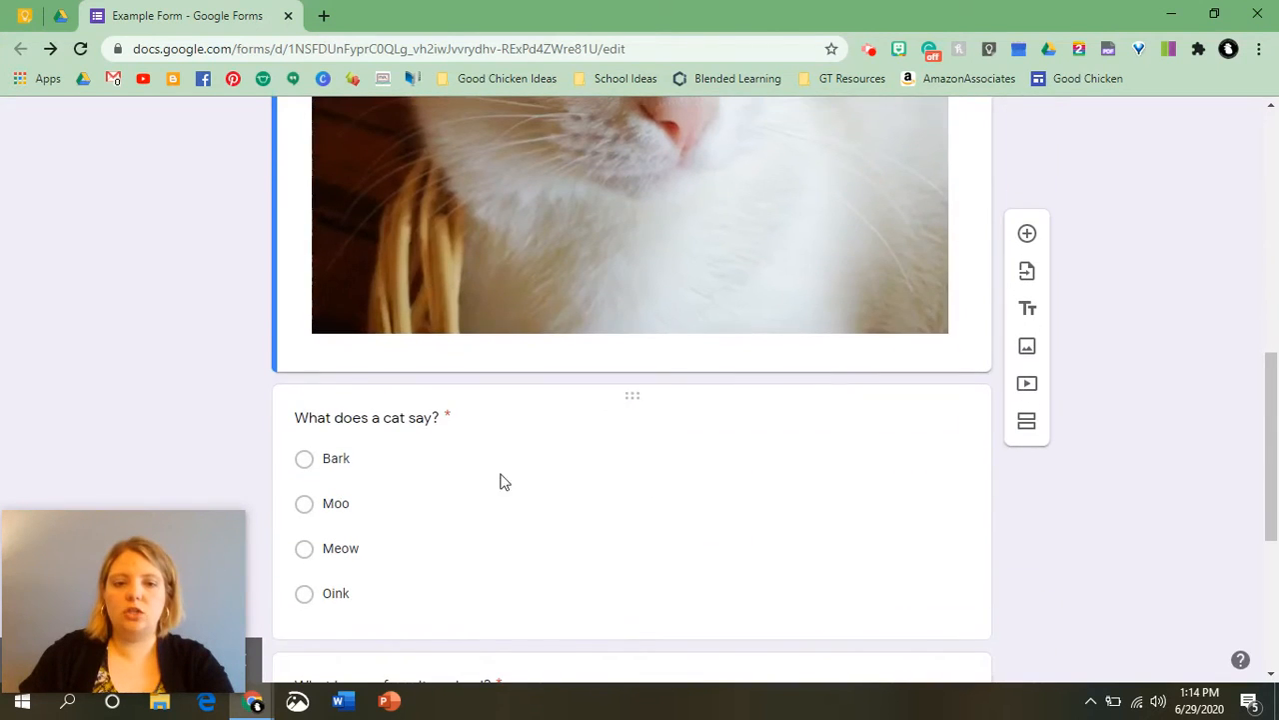
Add a cat image from Google Image Search to the "What does a cat say?" question.
click(628, 433)
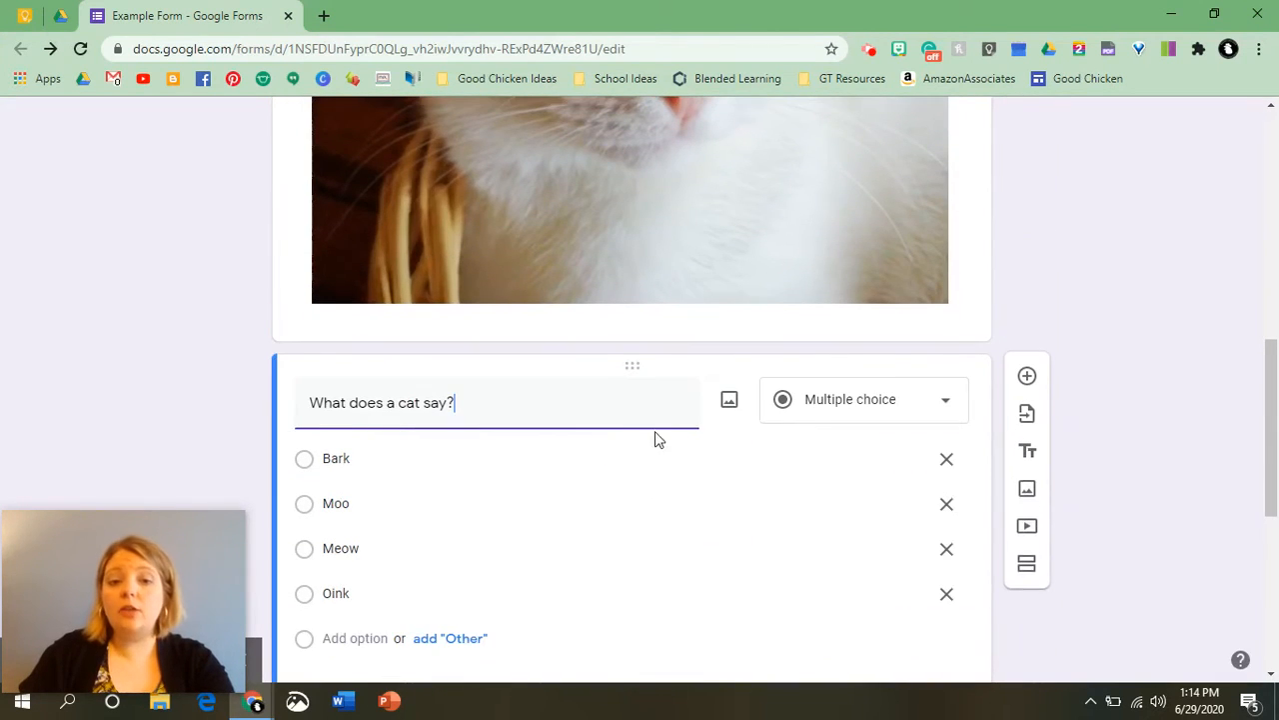
click(728, 404)
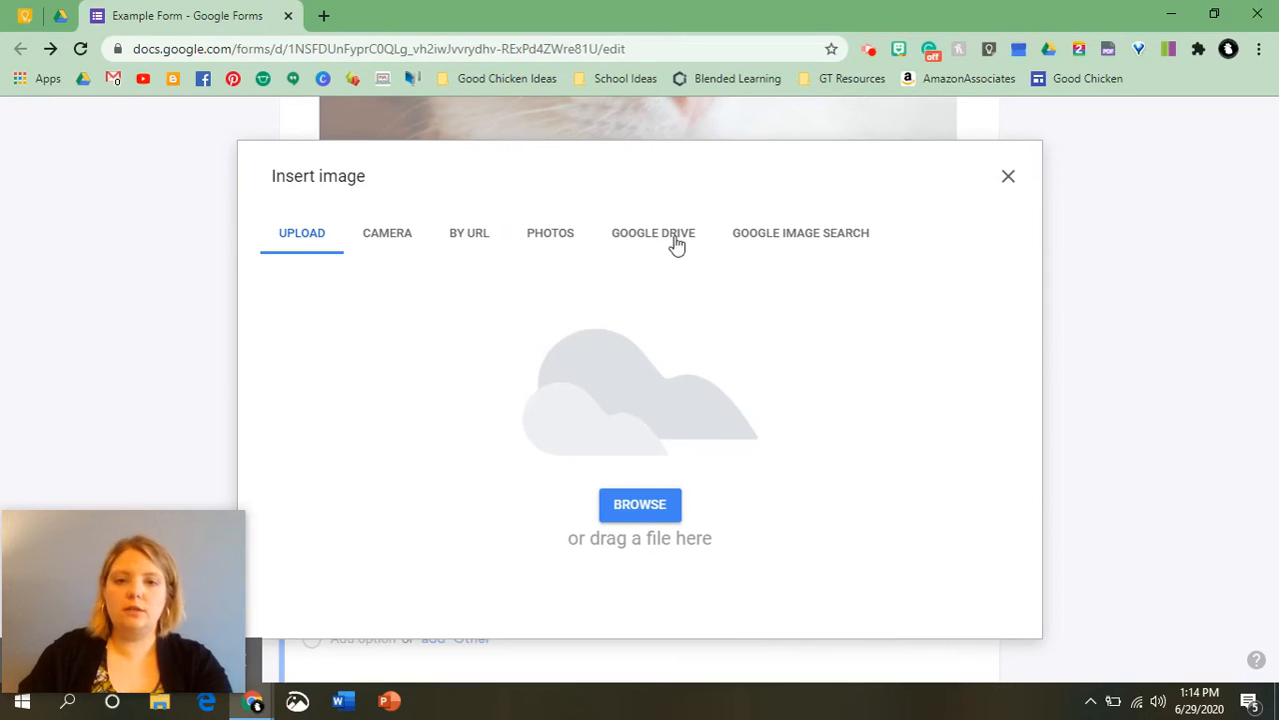
click(838, 243)
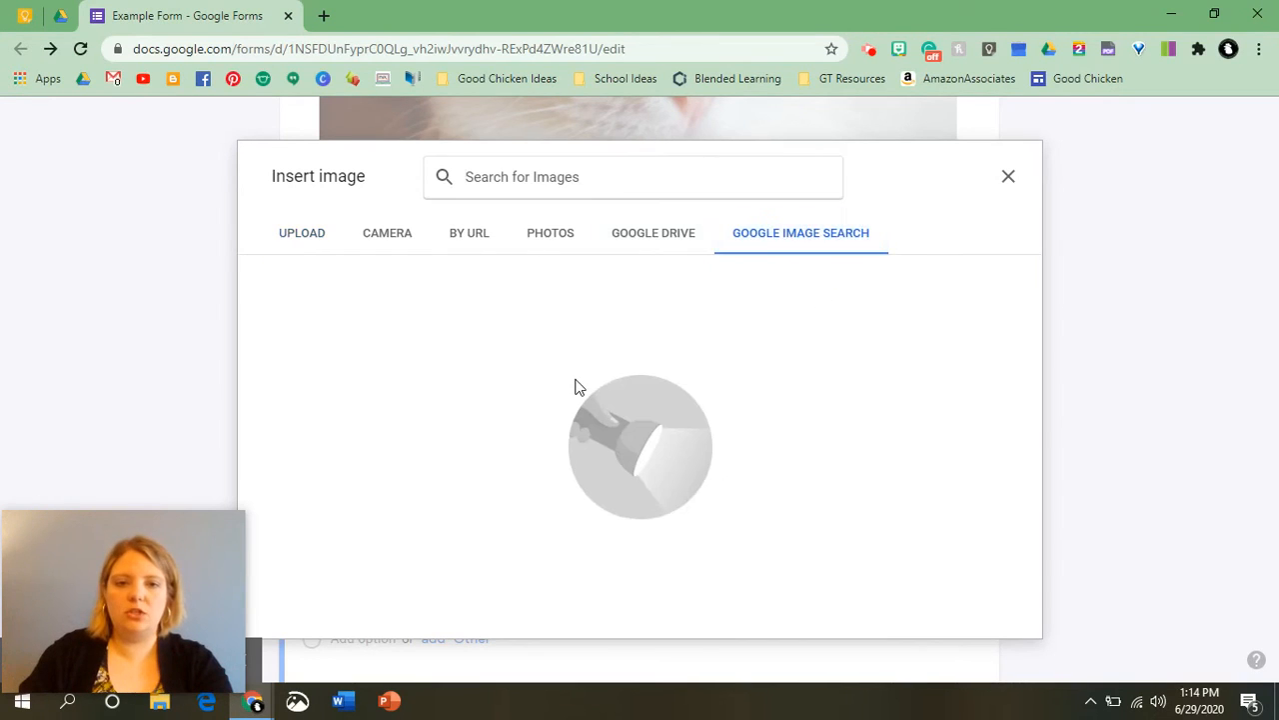
text(cat)
key(Return)
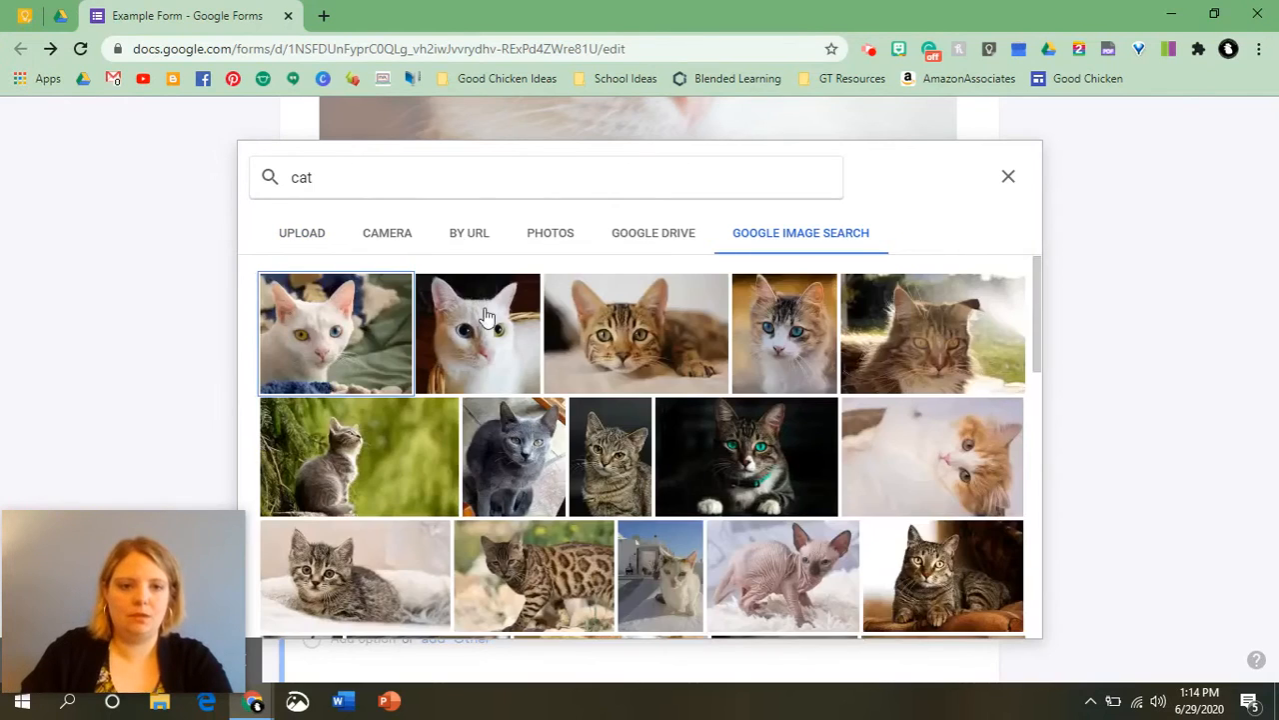
click(650, 366)
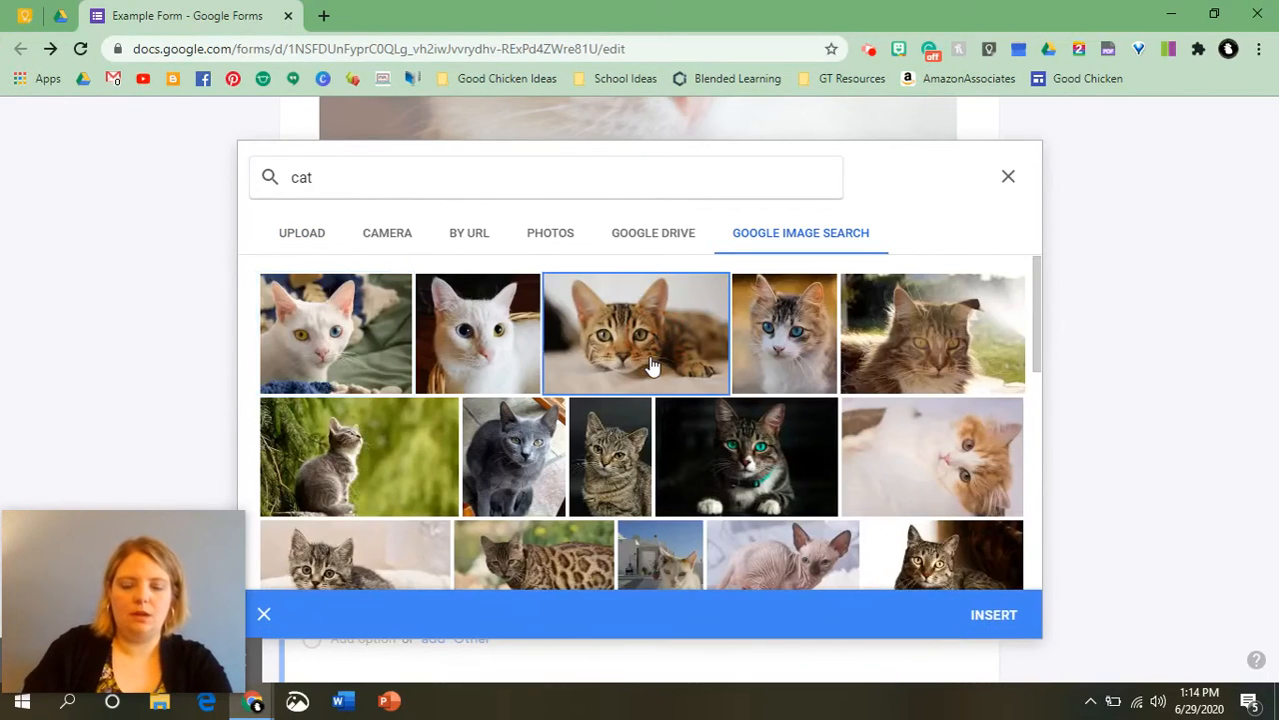
click(1011, 628)
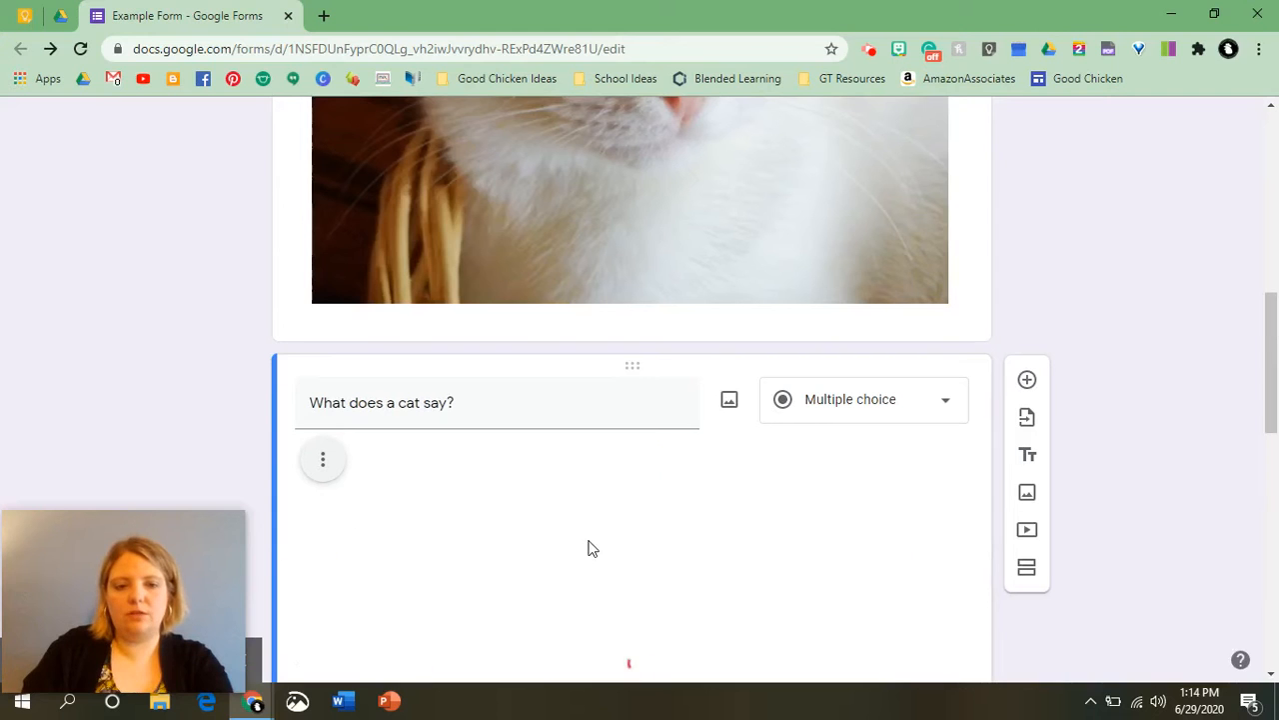
scroll(589, 543, down, 3)
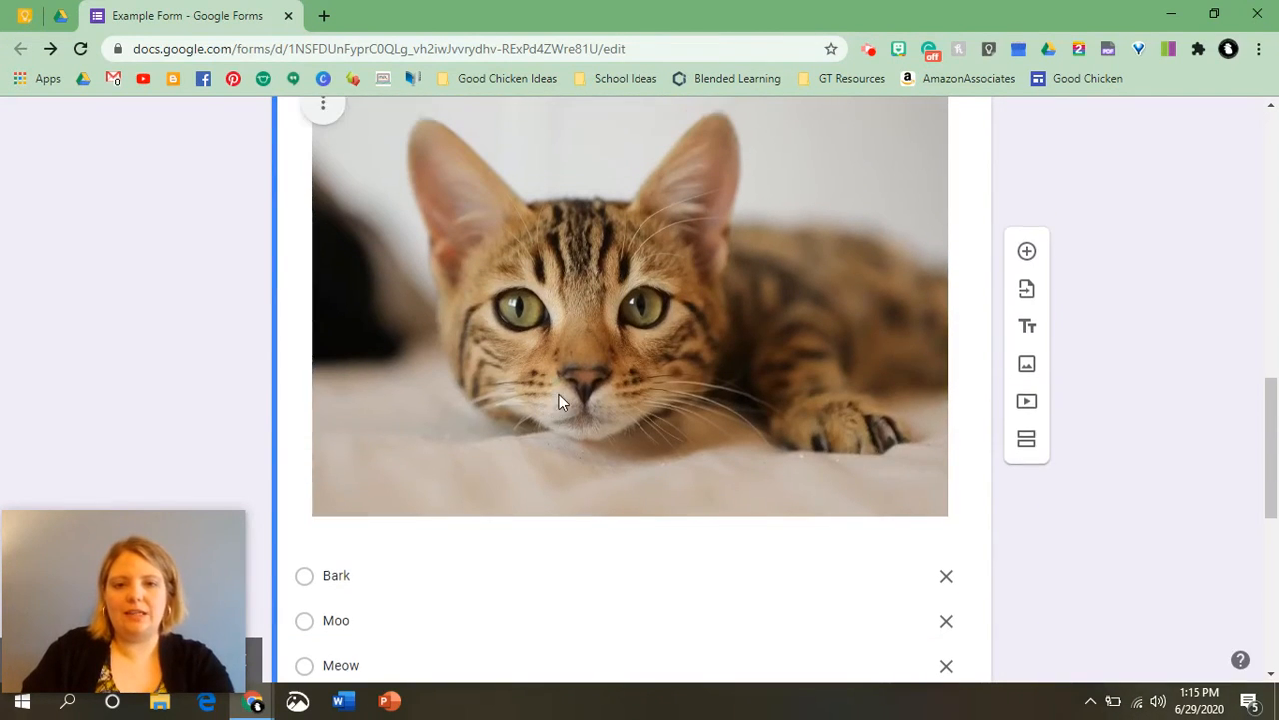
scroll(559, 397, up, 3)
scroll(560, 405, down, 5)
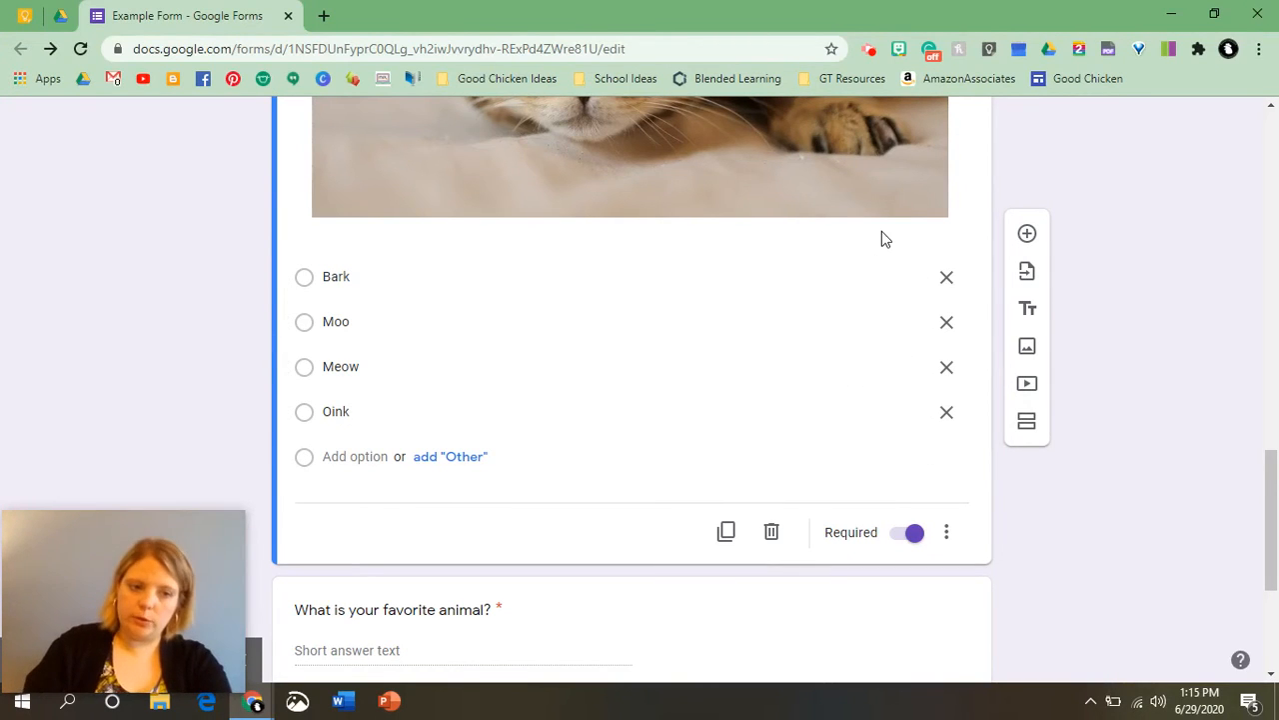
scroll(1160, 339, up, 2)
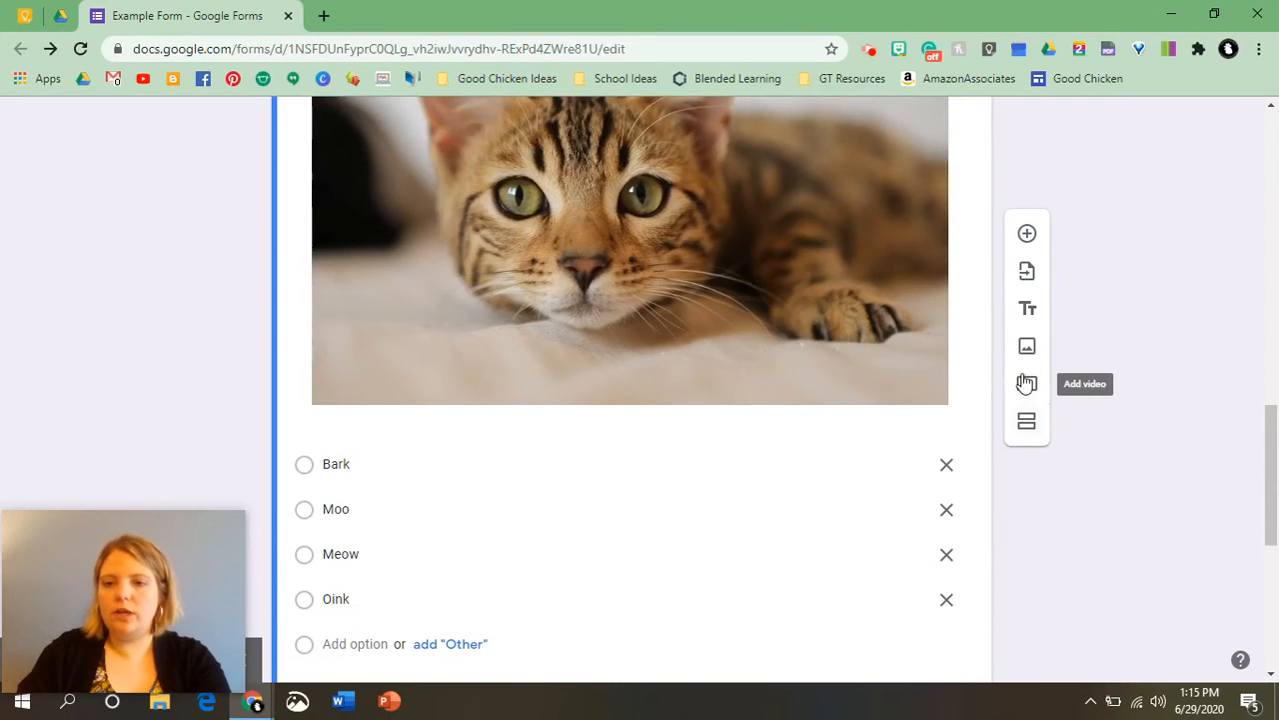
Add a YouTube video found by searching "animal sounds", choosing "Animal Sounds for Kids - 34 amazing animals".
click(1027, 393)
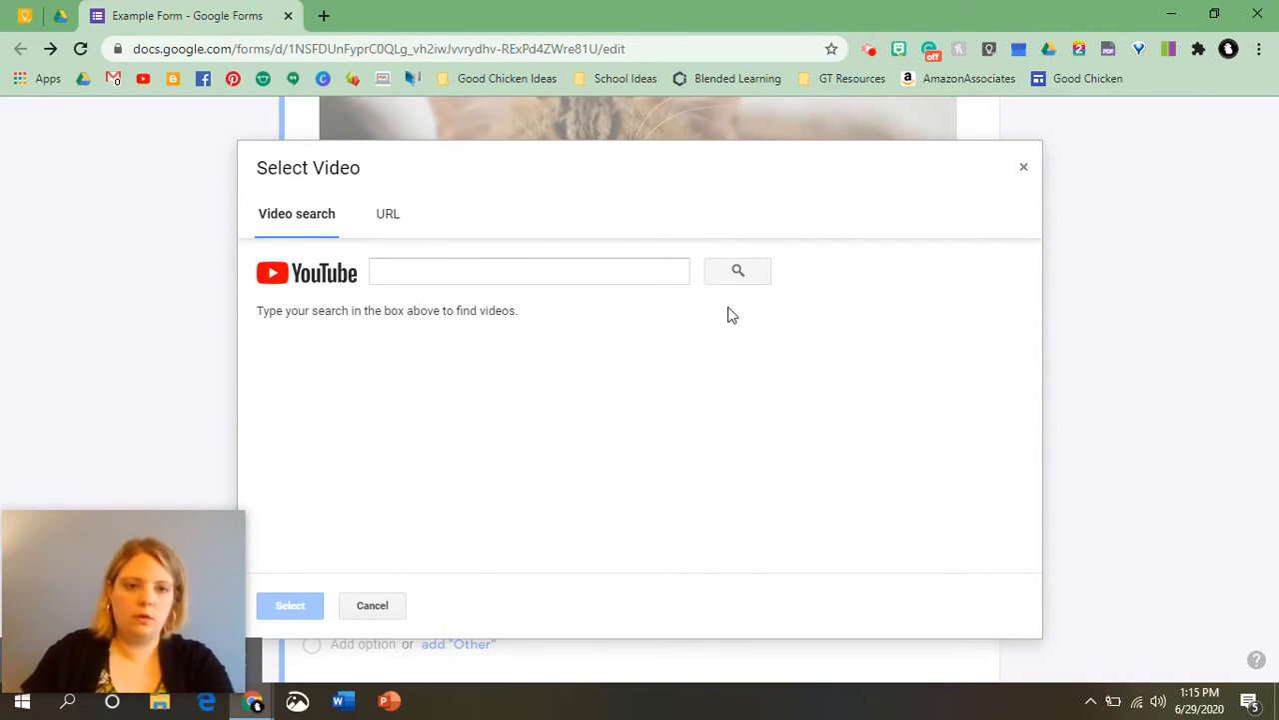
click(409, 276)
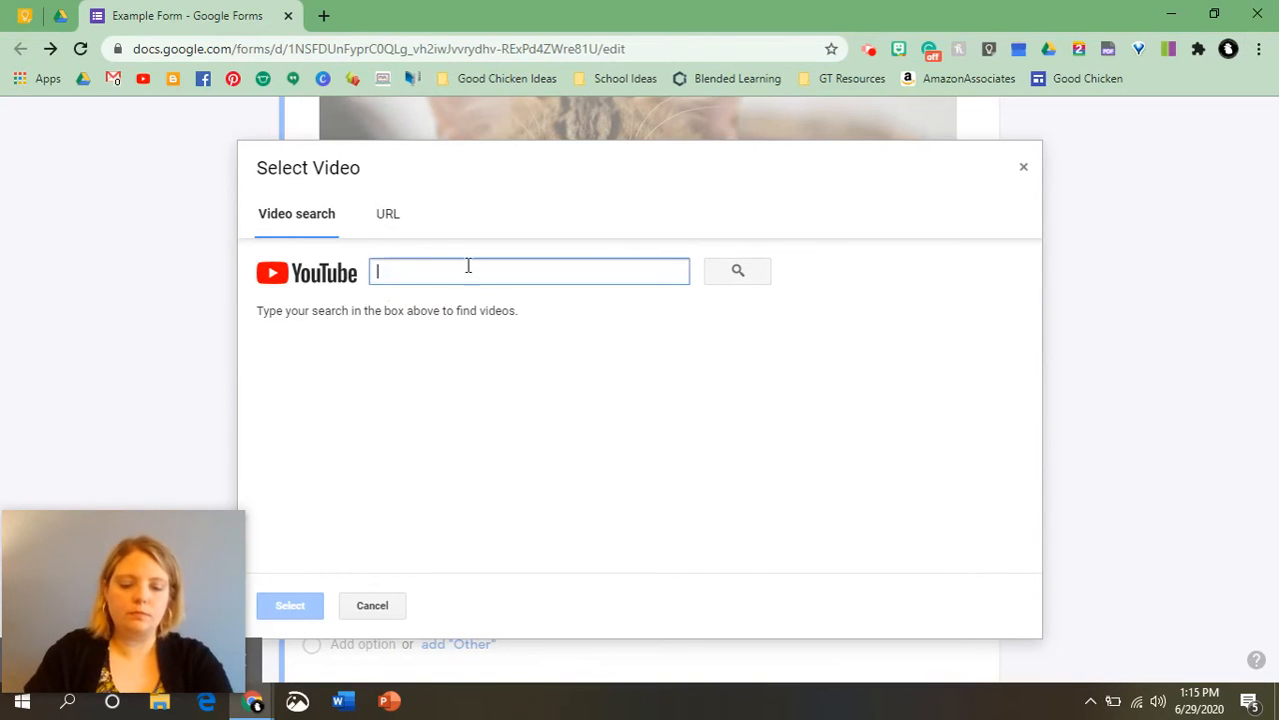
text(animal sounds)
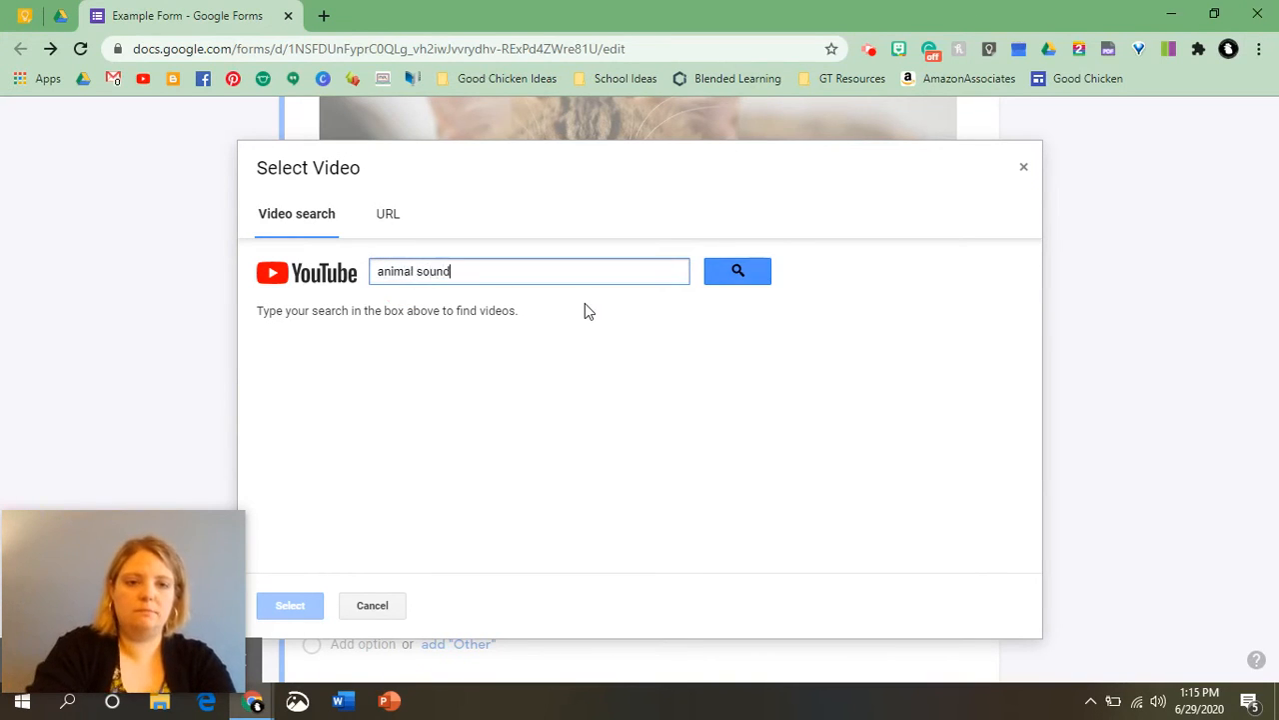
key(Return)
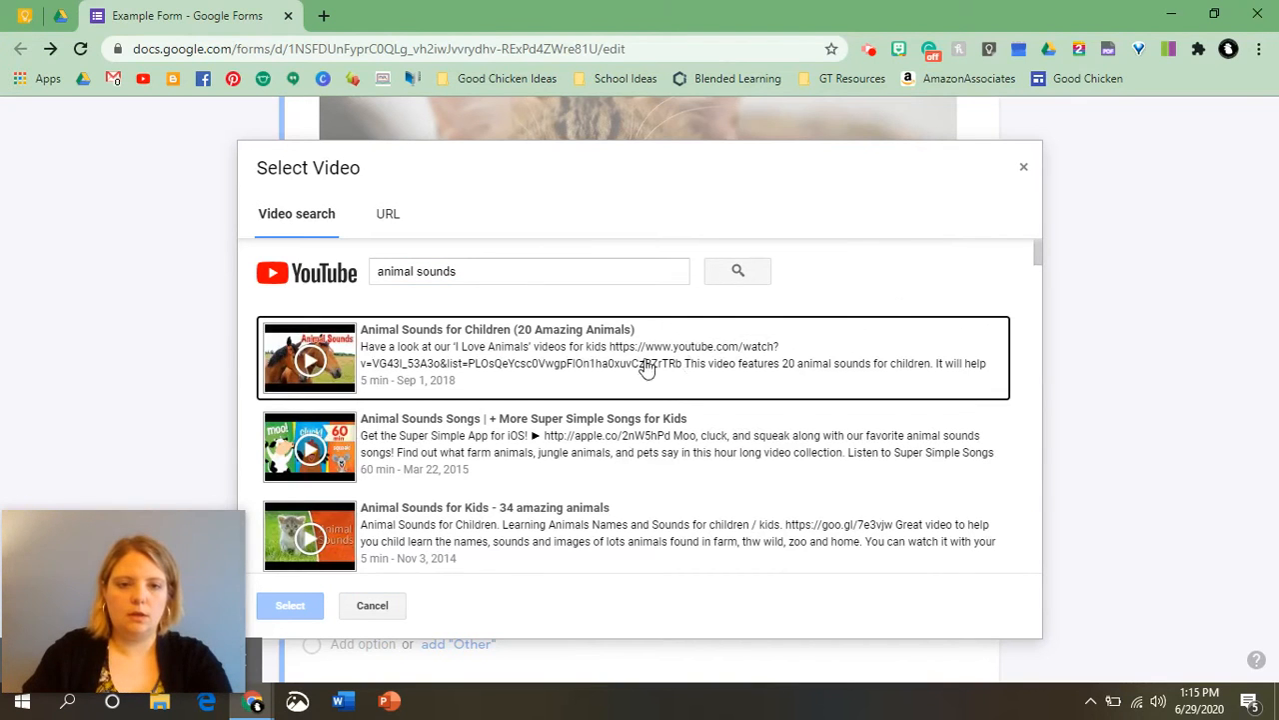
scroll(604, 492, down, 2)
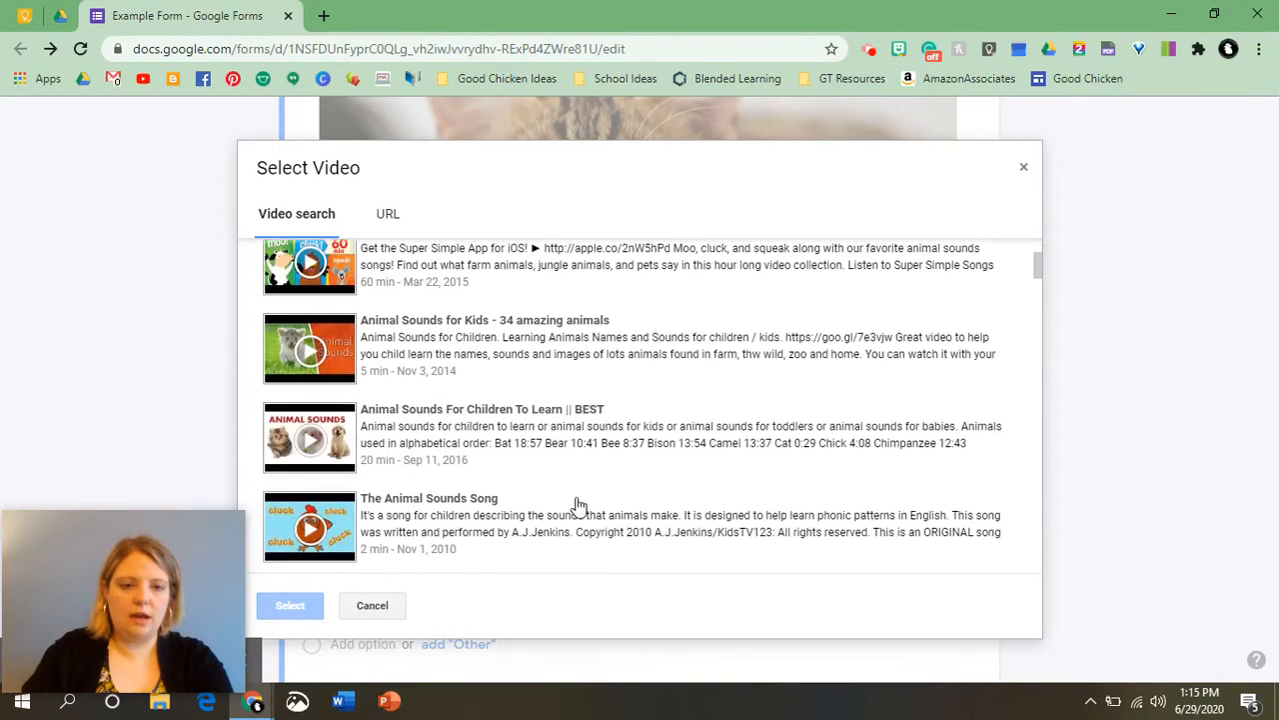
double_click(440, 348)
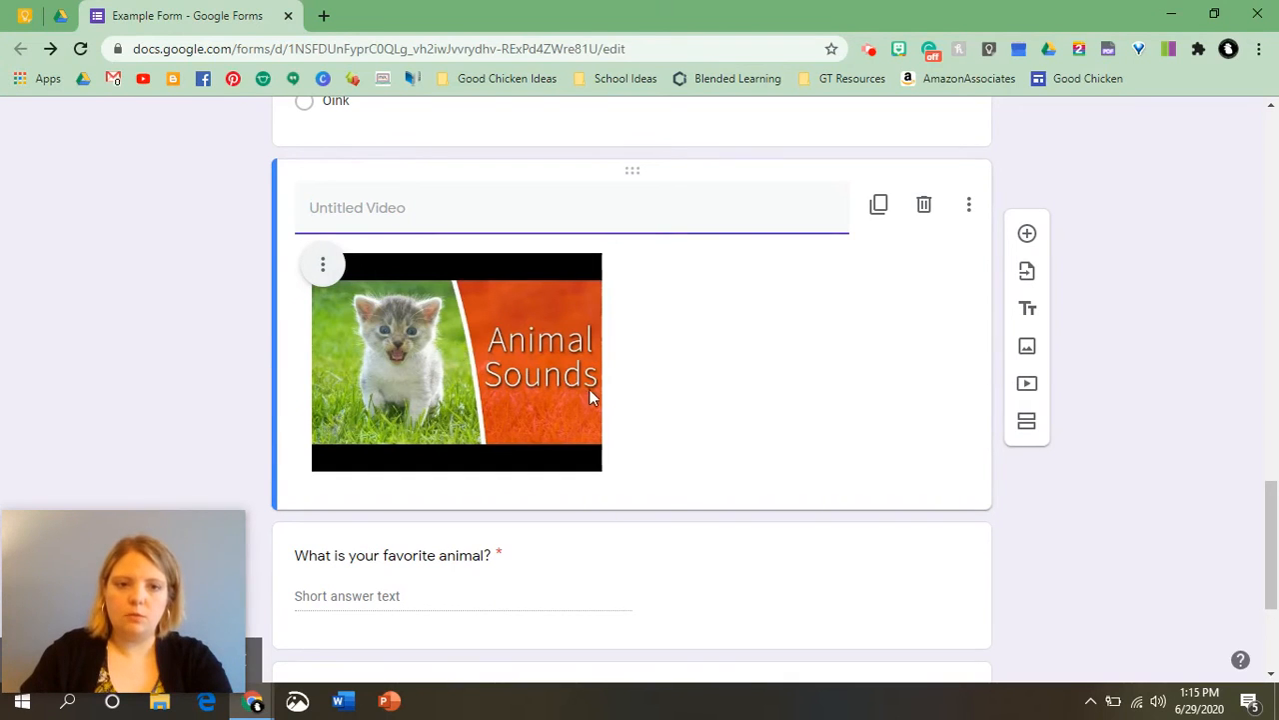
Title the video block "Animal Sounds" and move it to the top of the form.
text(Animal Sounds)
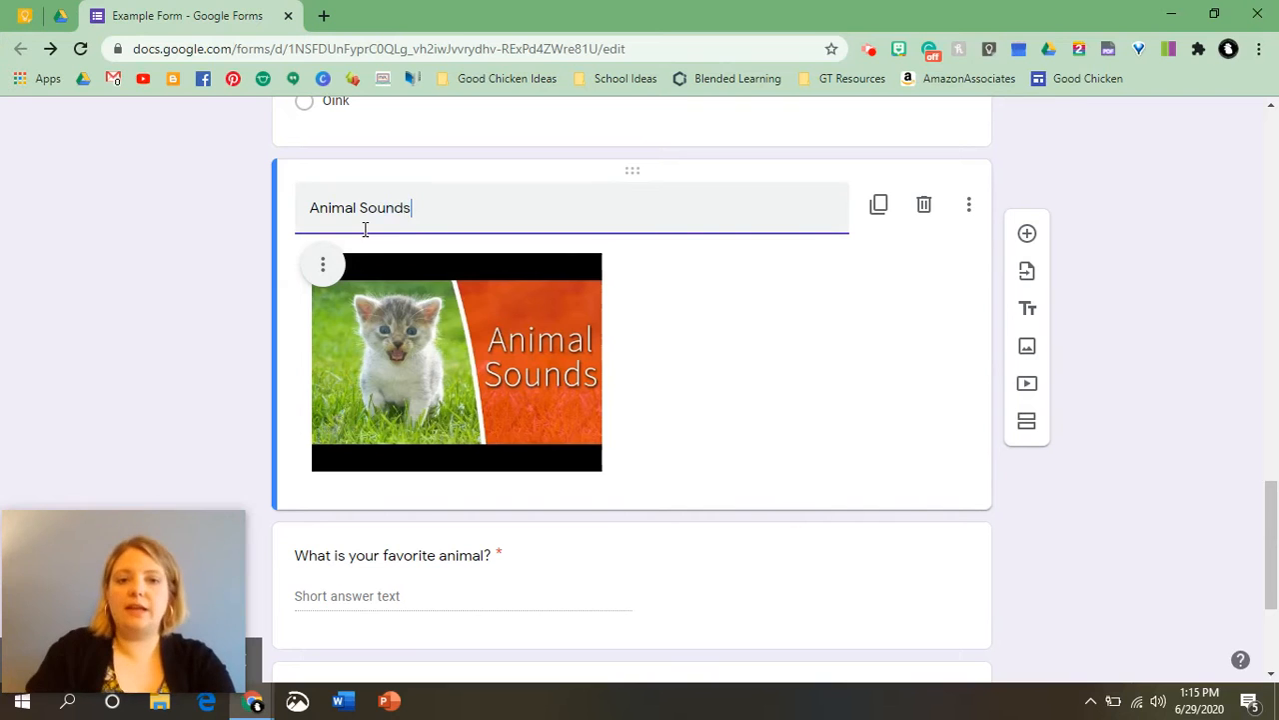
click(1155, 375)
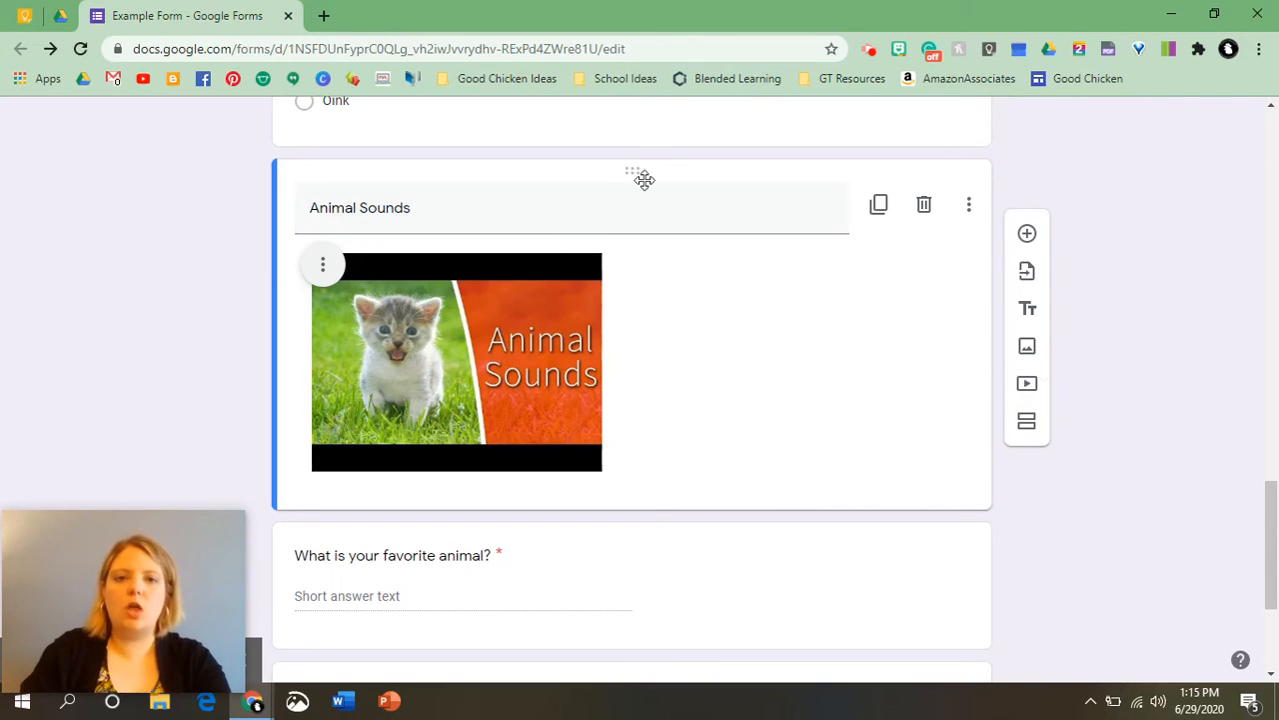
mouse_move(644, 179)
mouse_down()
mouse_move(640, 100)
mouse_move(634, 280)
mouse_move(622, 180)
mouse_up()
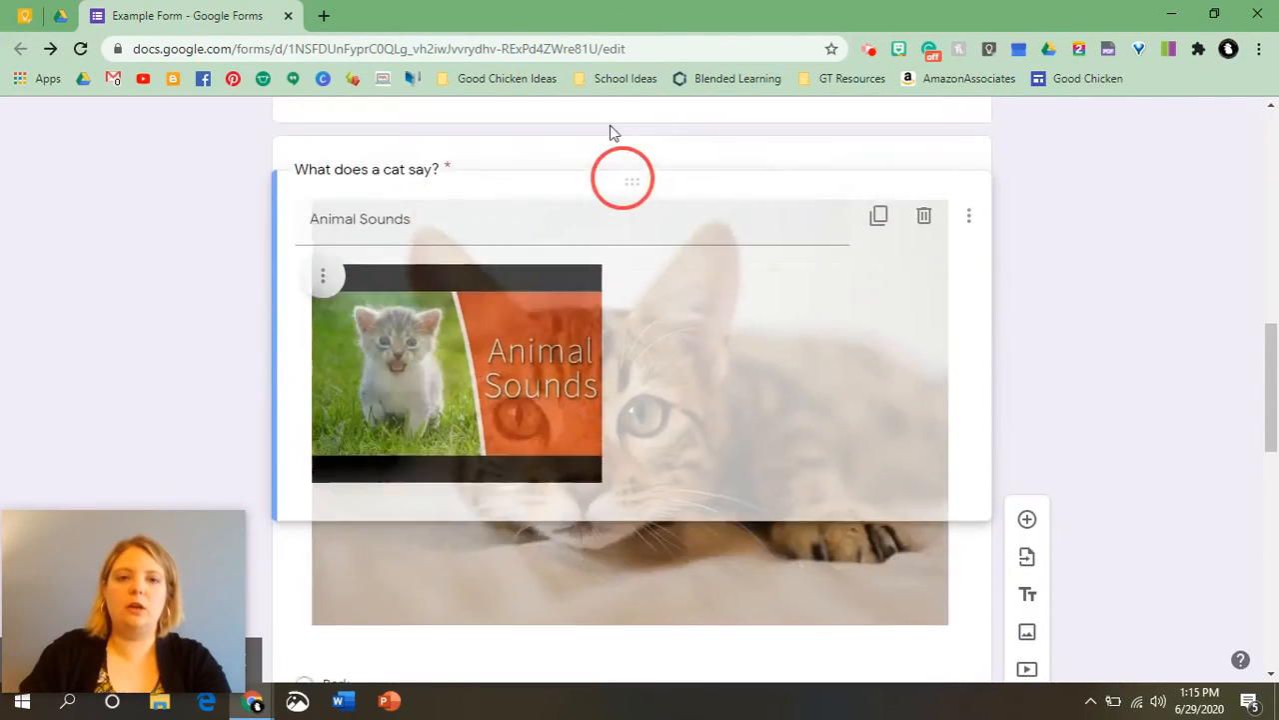
drag(613, 133, 630, 286)
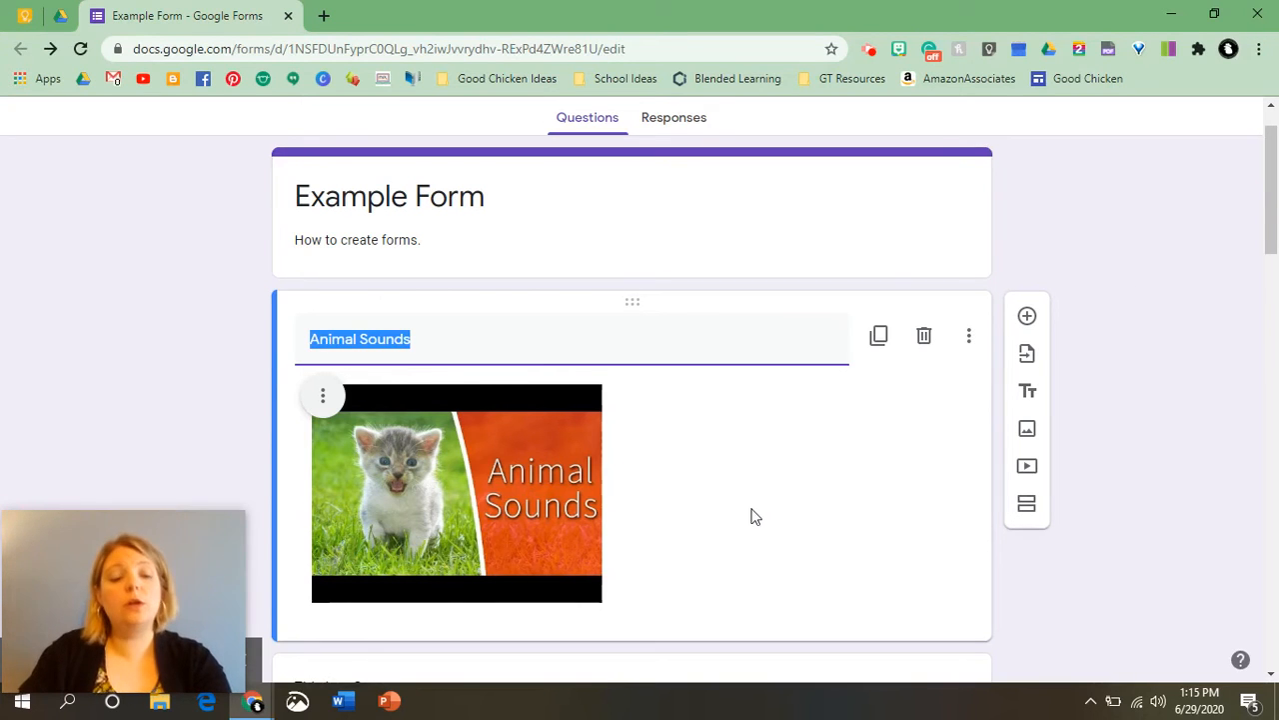
Add a new section break after the Animal Sounds video block.
scroll(706, 486, down, 4)
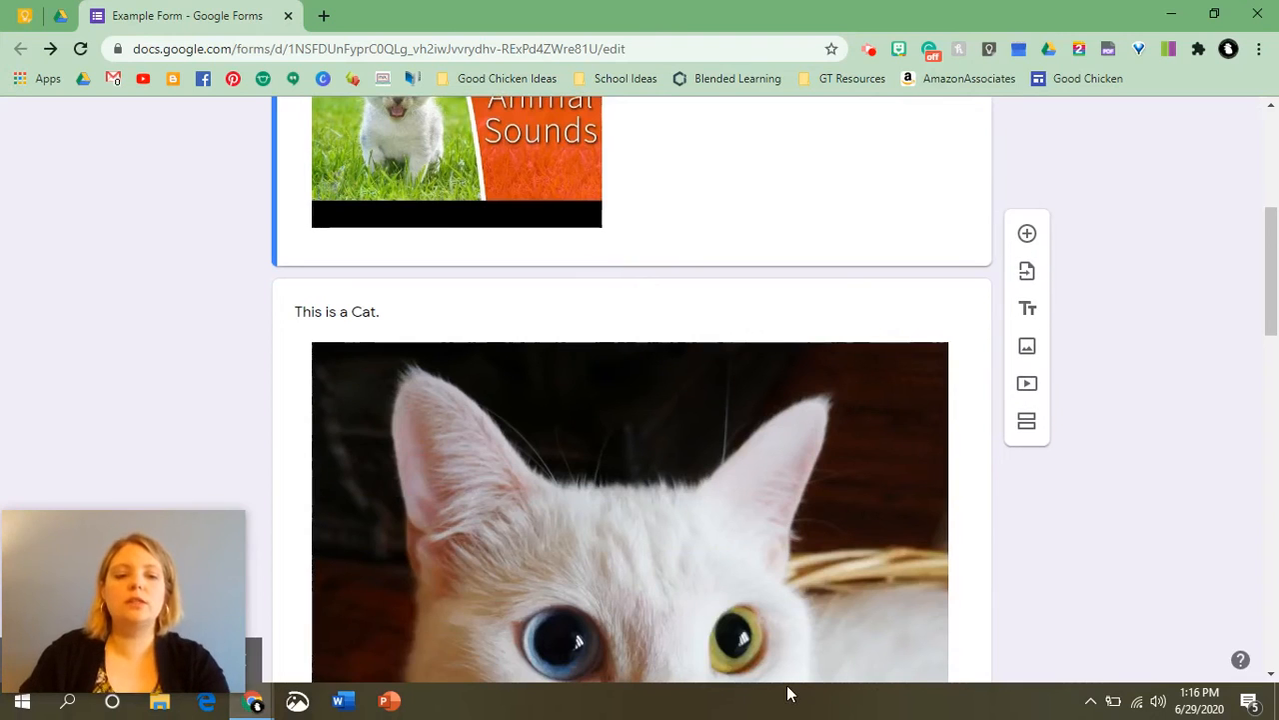
scroll(458, 519, up, 3)
click(455, 521)
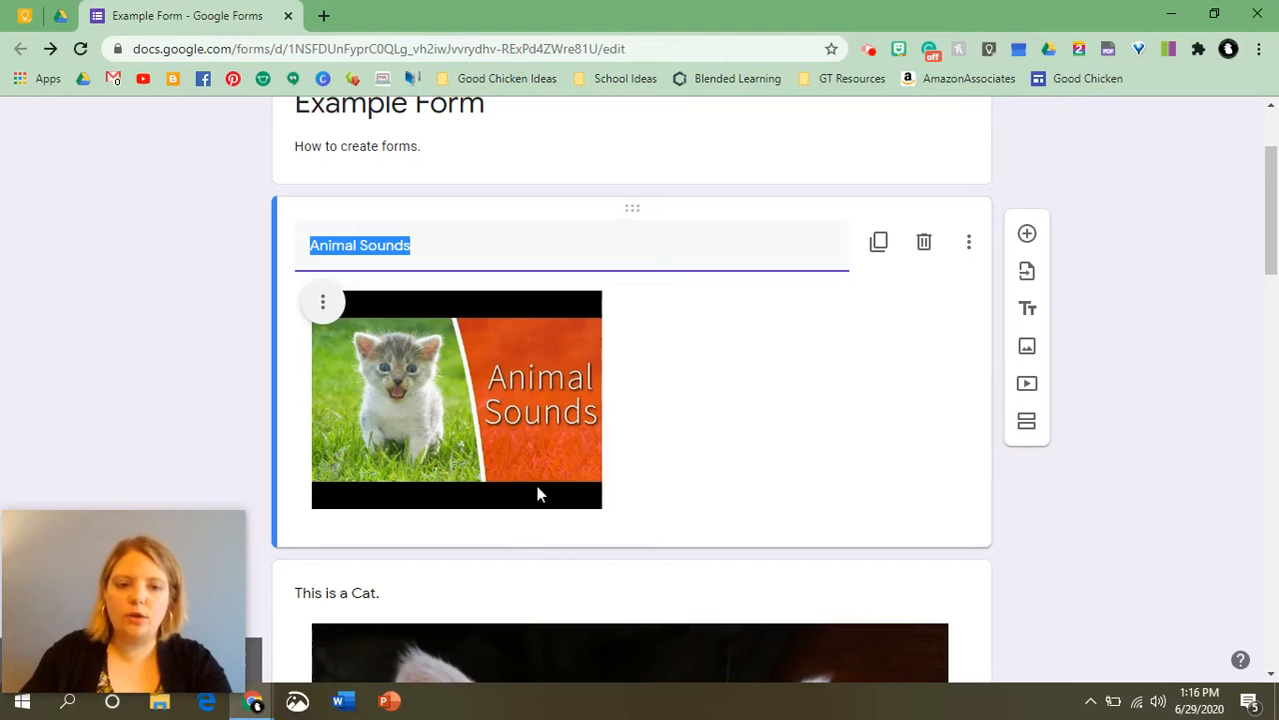
click(1028, 421)
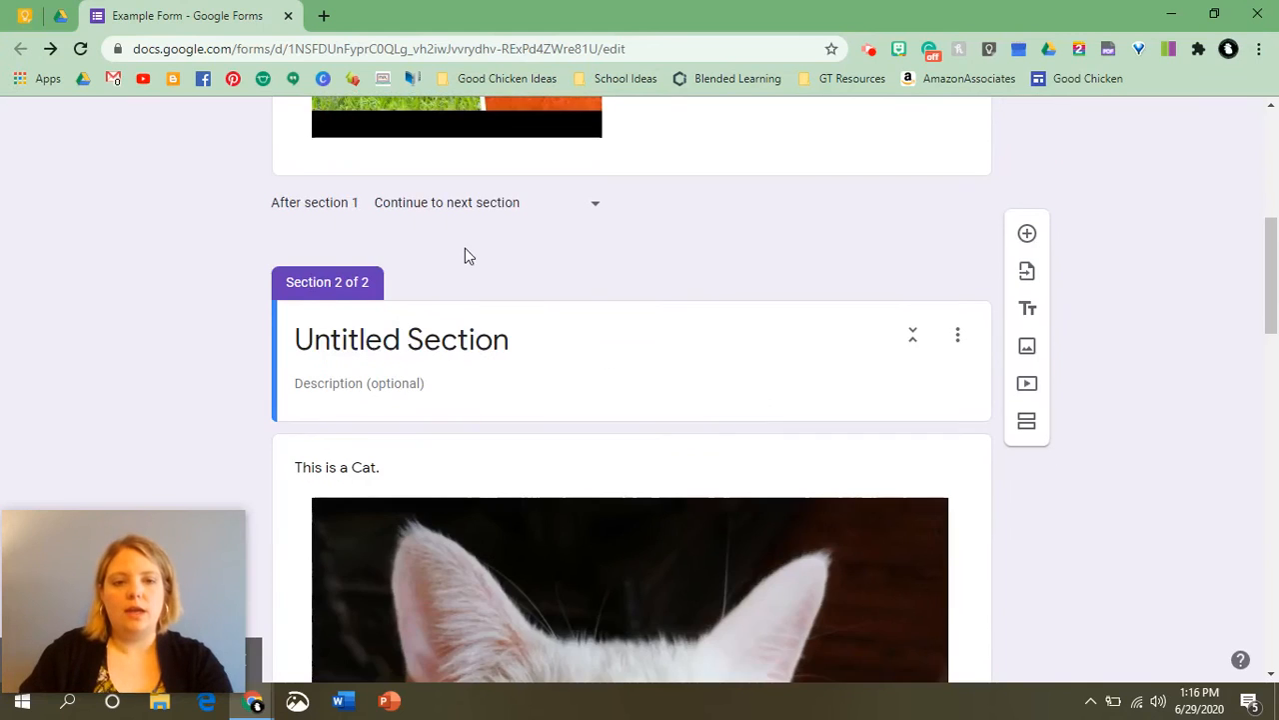
scroll(465, 254, up, 3)
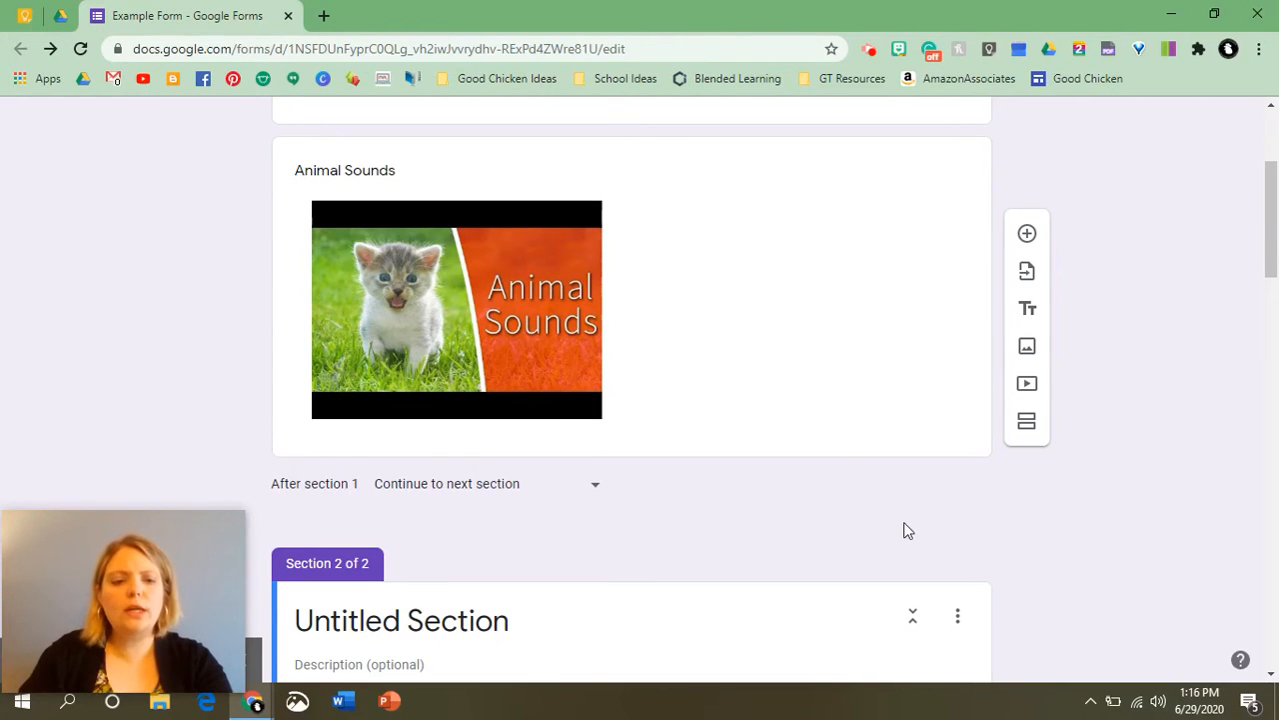
Preview the form and advance past the first section.
scroll(787, 506, down, 2)
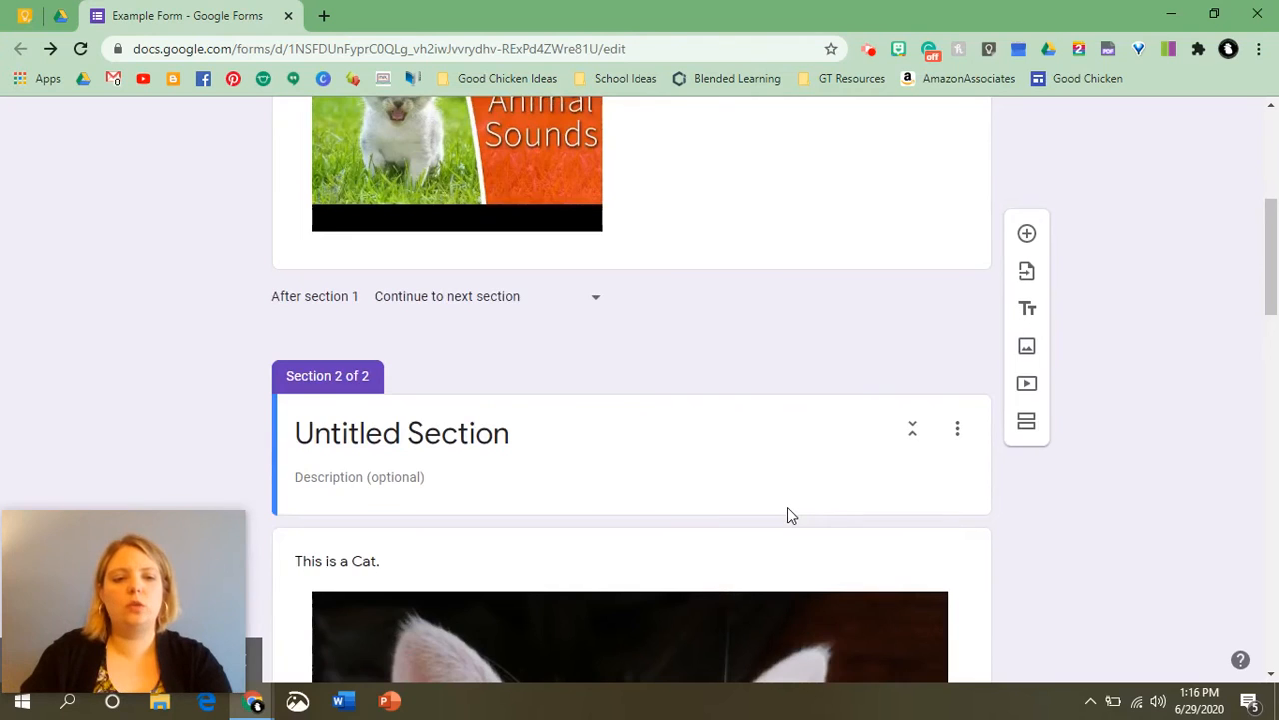
scroll(788, 506, up, 4)
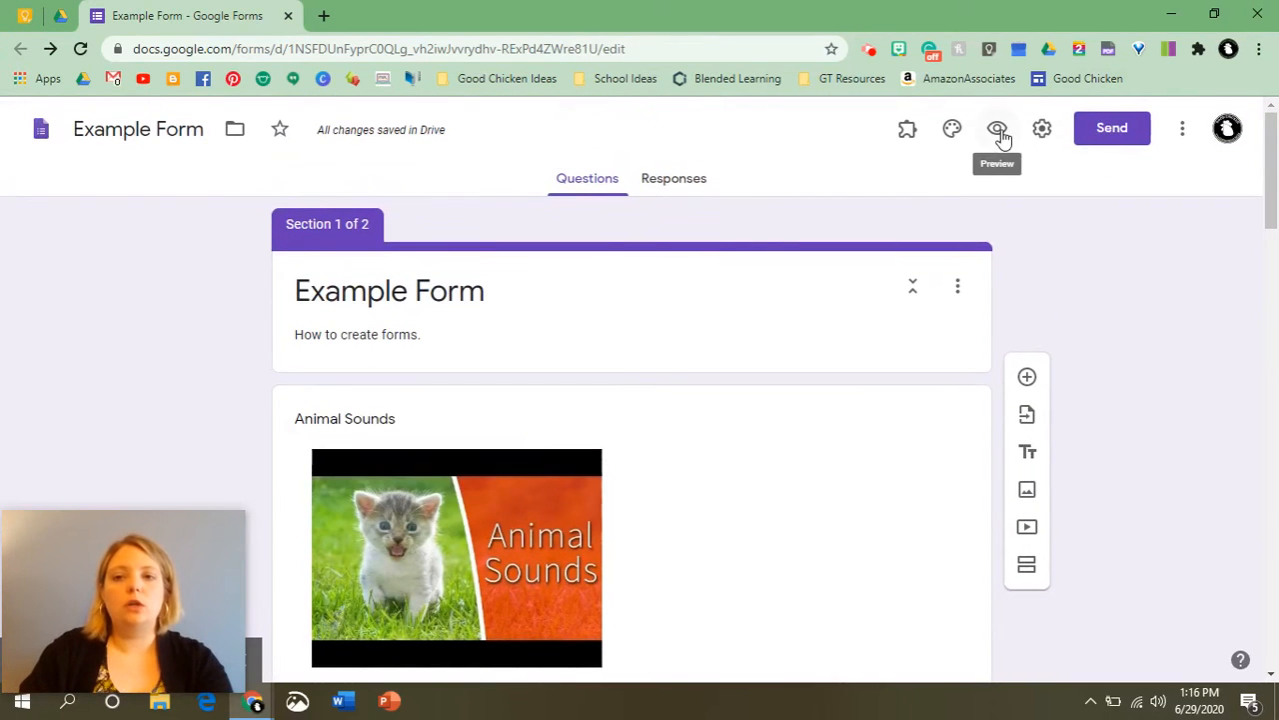
click(998, 128)
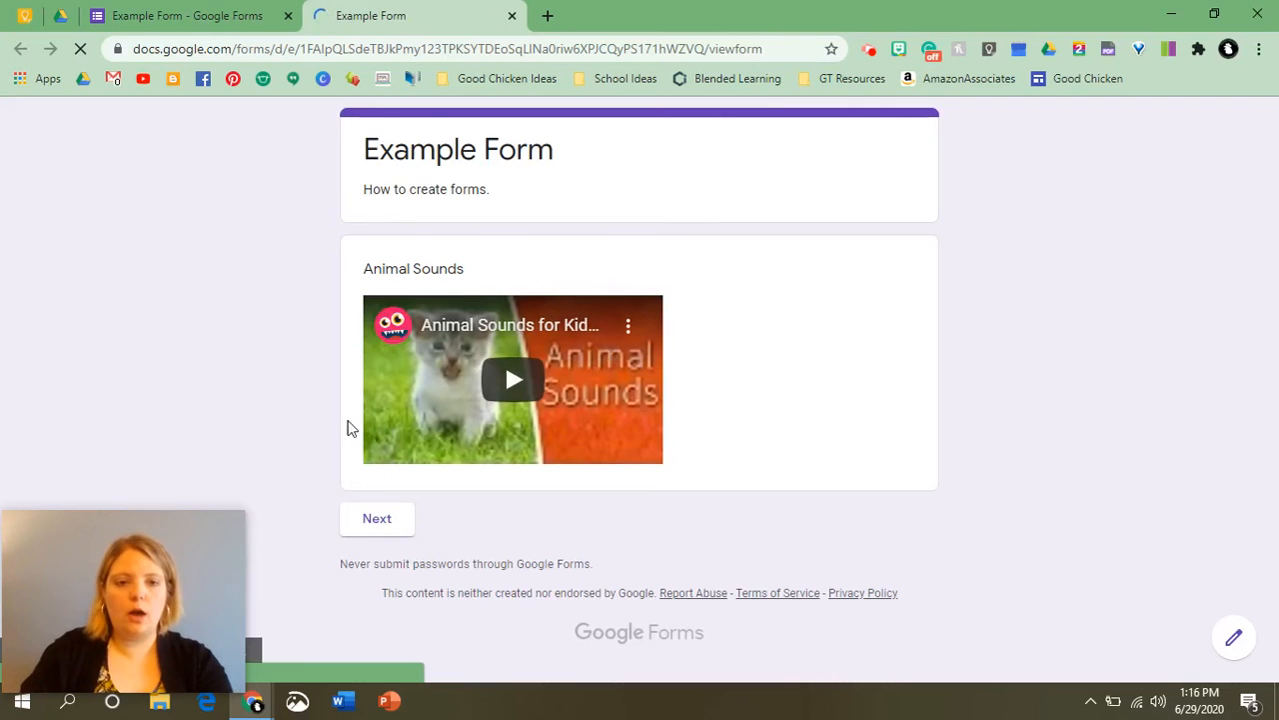
click(375, 523)
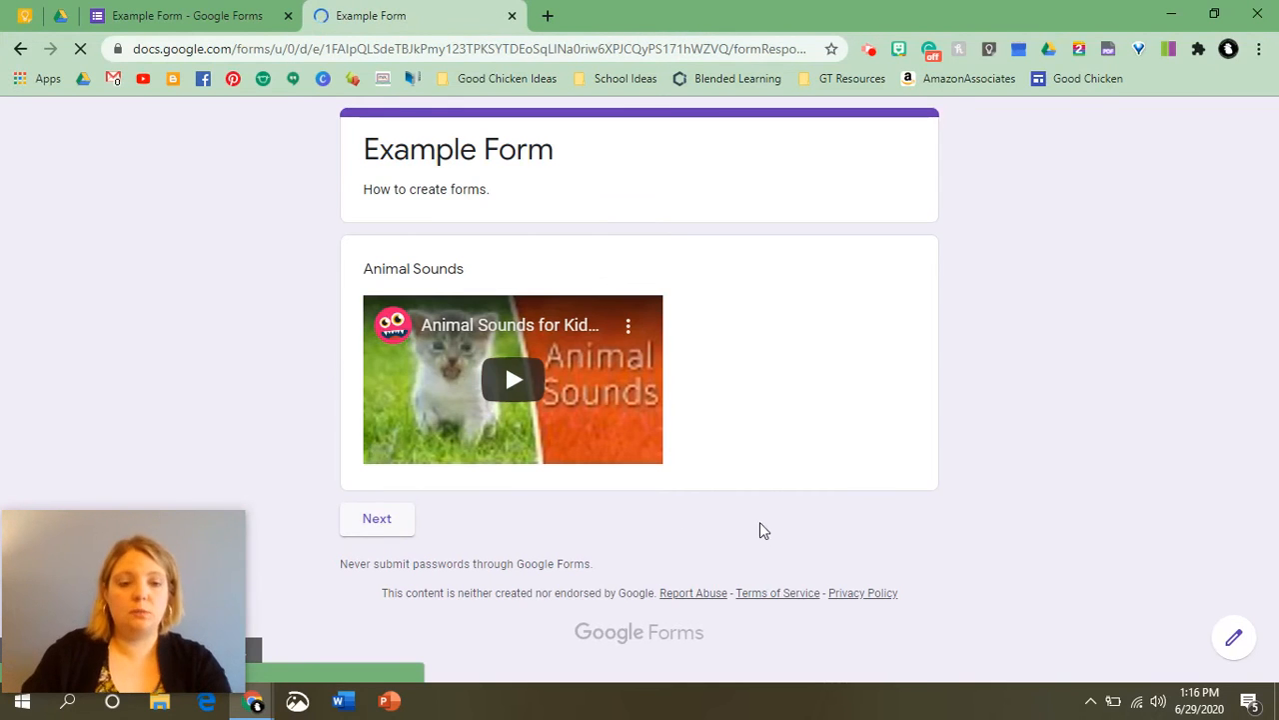
Scroll through the previewed questions, then return to the form editor tab.
scroll(760, 521, down, 1)
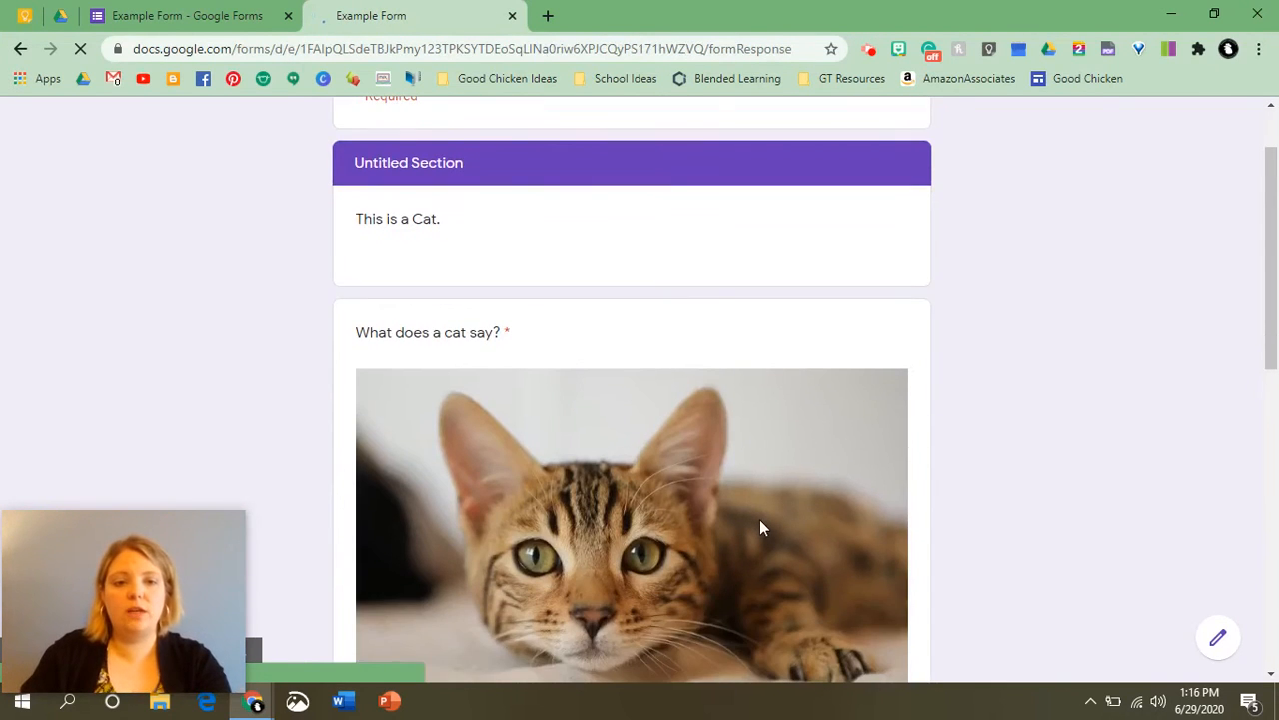
scroll(760, 526, down, 1)
scroll(758, 523, down, 7)
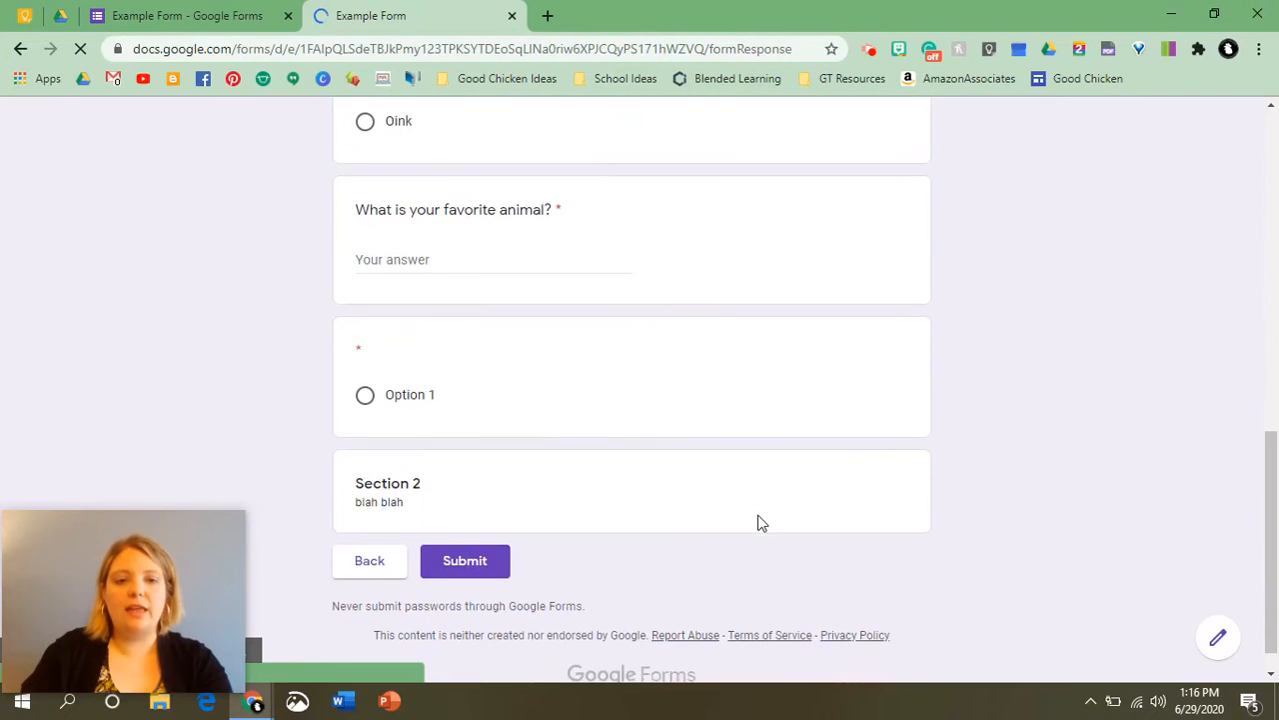
scroll(758, 522, down, 1)
scroll(758, 515, up, 10)
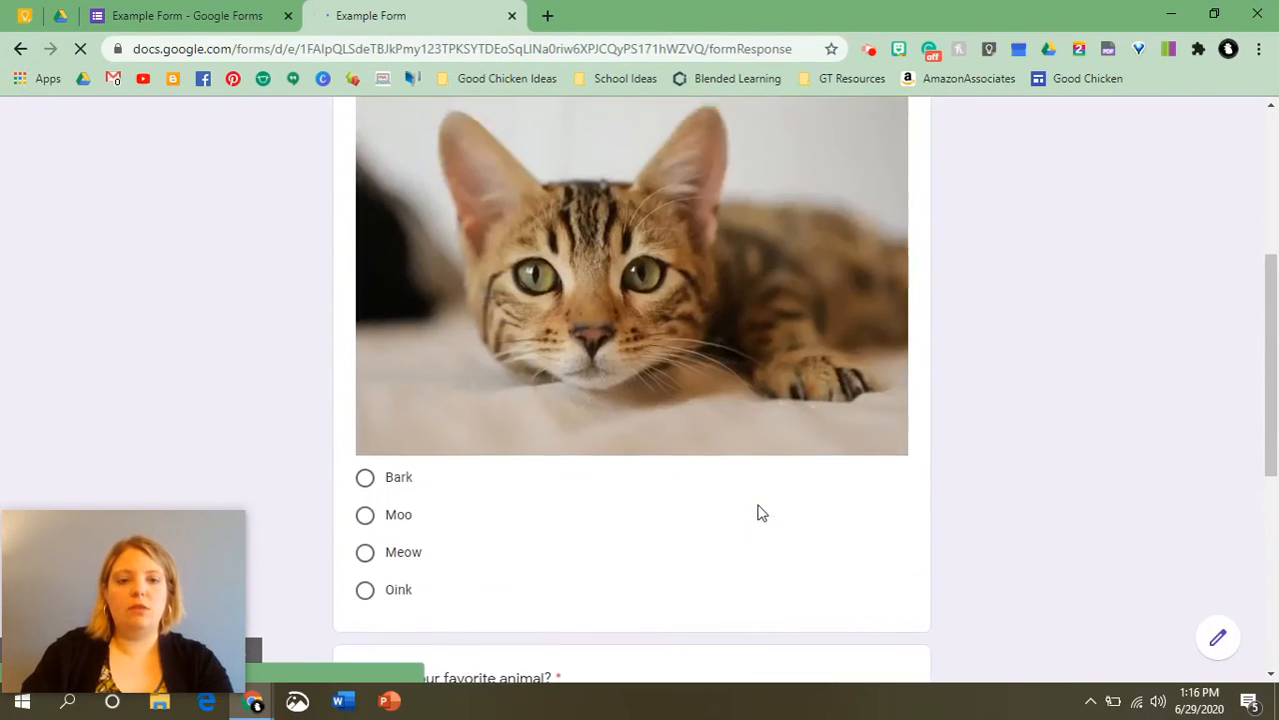
scroll(741, 491, down, 5)
scroll(740, 495, down, 4)
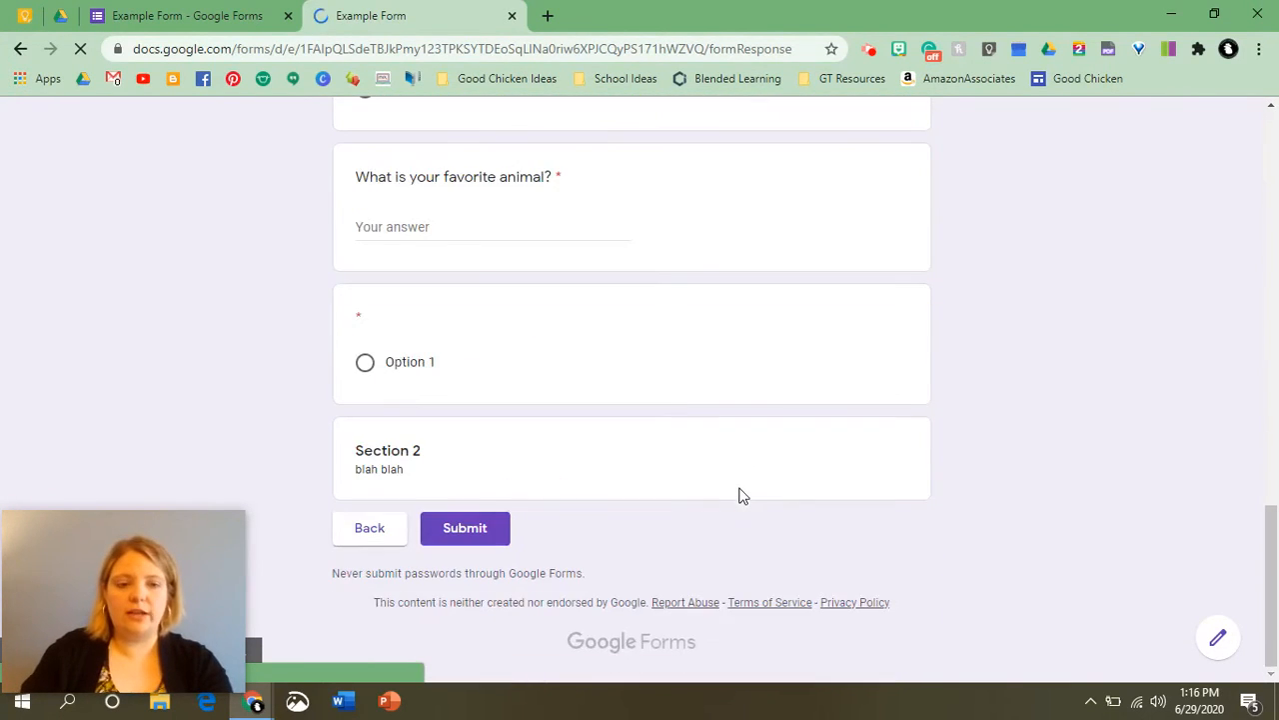
scroll(740, 493, up, 8)
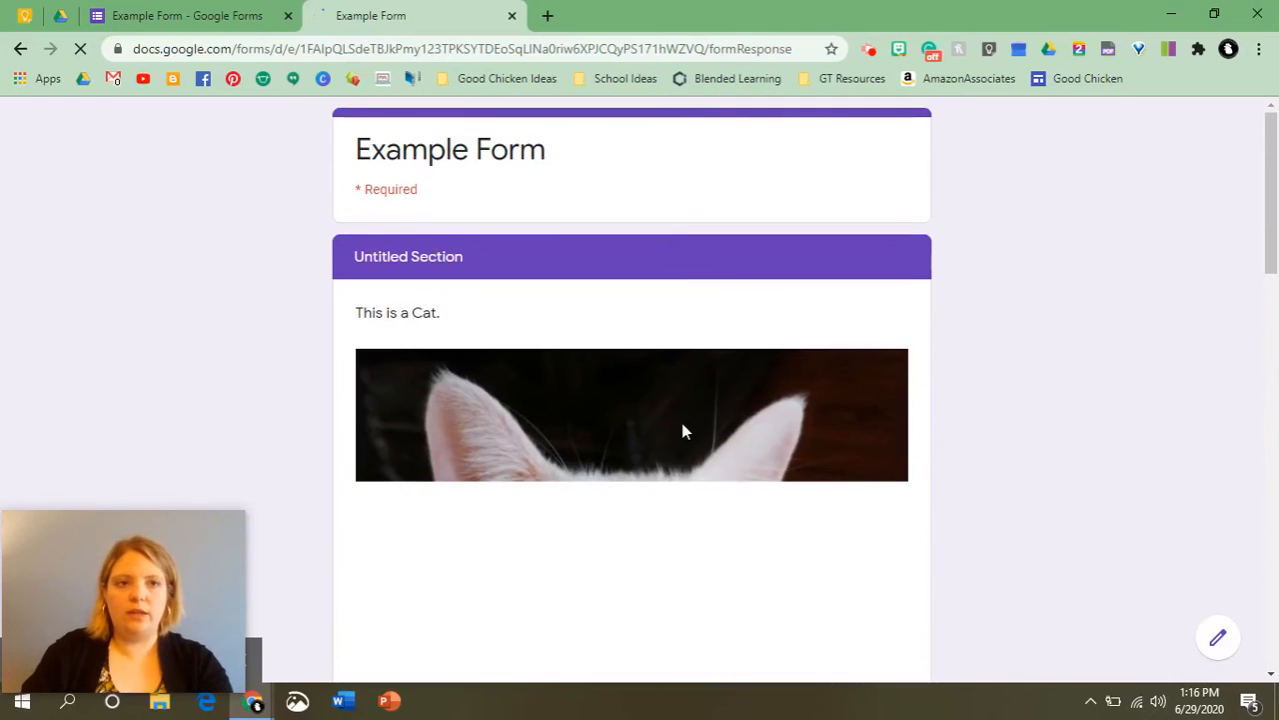
click(512, 15)
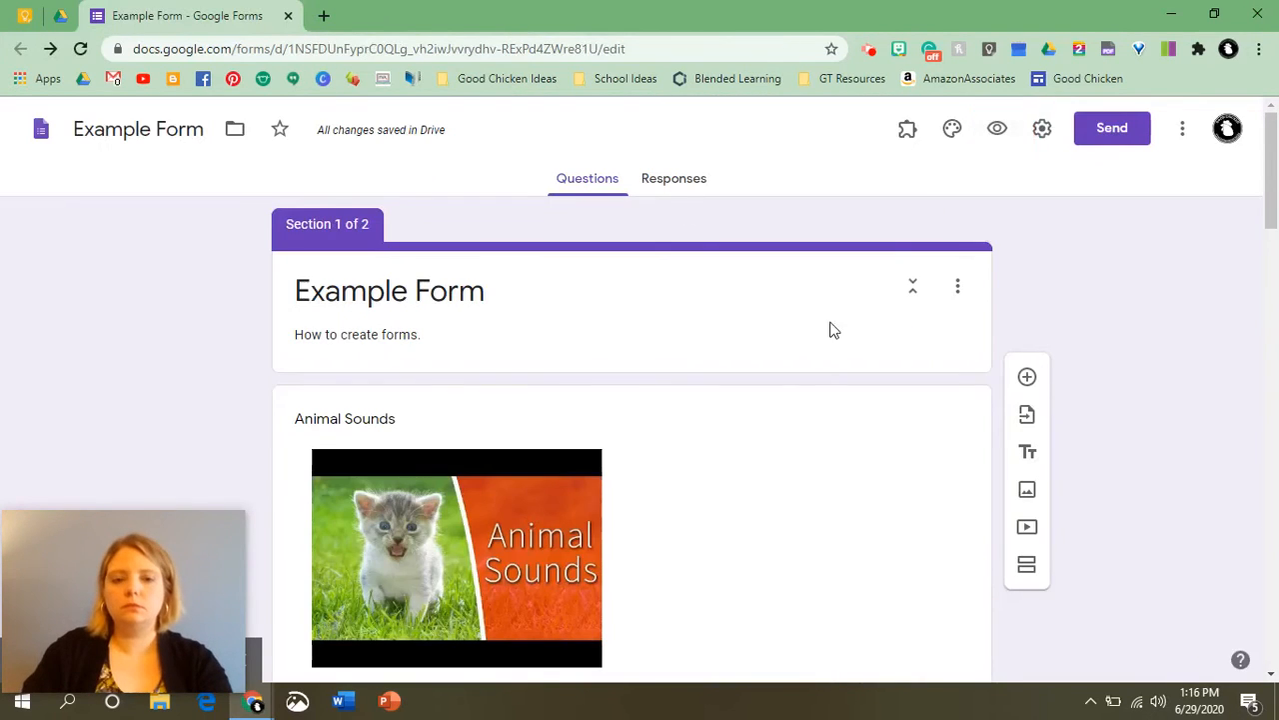
Add a new question below the blank multiple-choice question and change its type to File upload, continuing past the Drive notice.
scroll(797, 417, down, 3)
scroll(795, 401, up, 3)
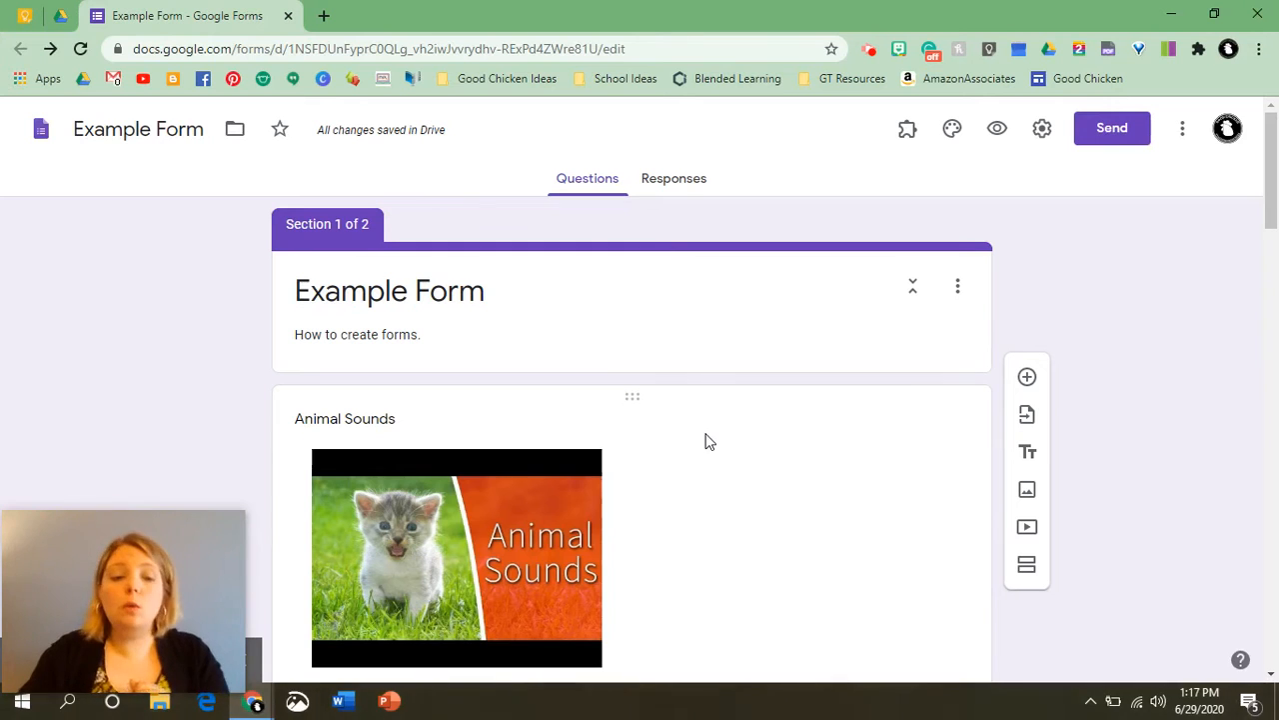
scroll(737, 446, down, 6)
scroll(728, 449, down, 15)
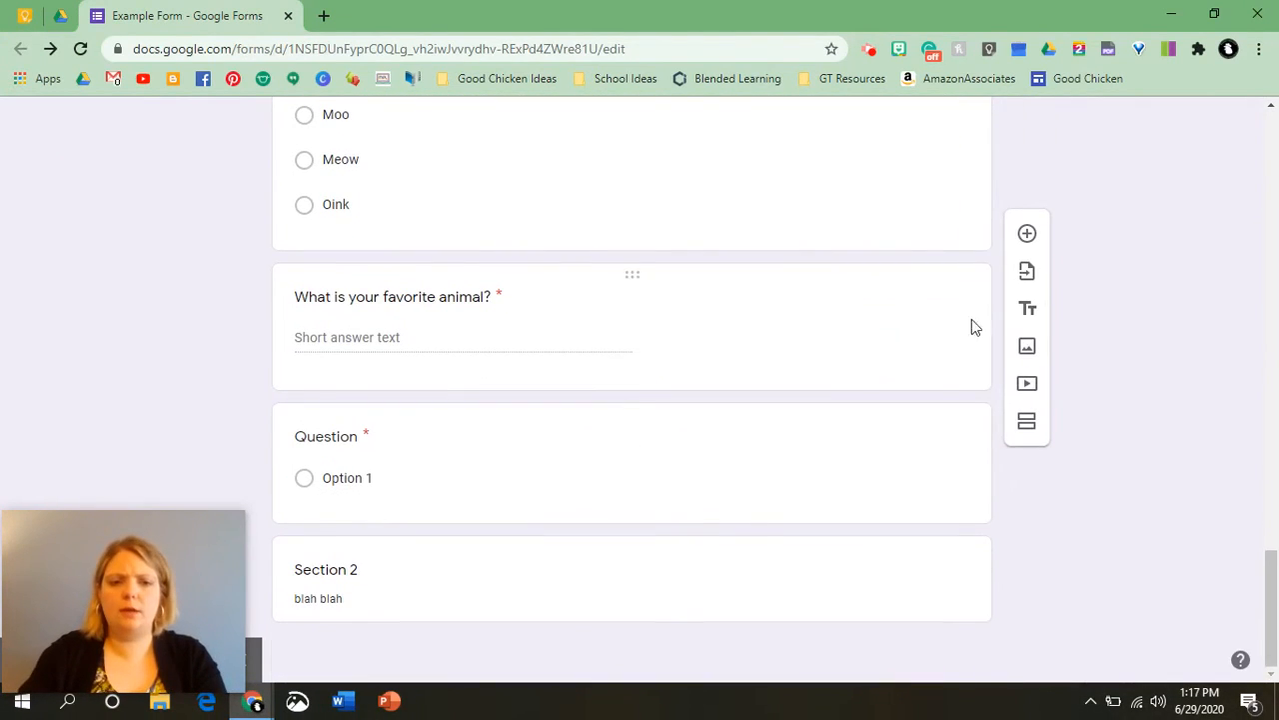
click(579, 435)
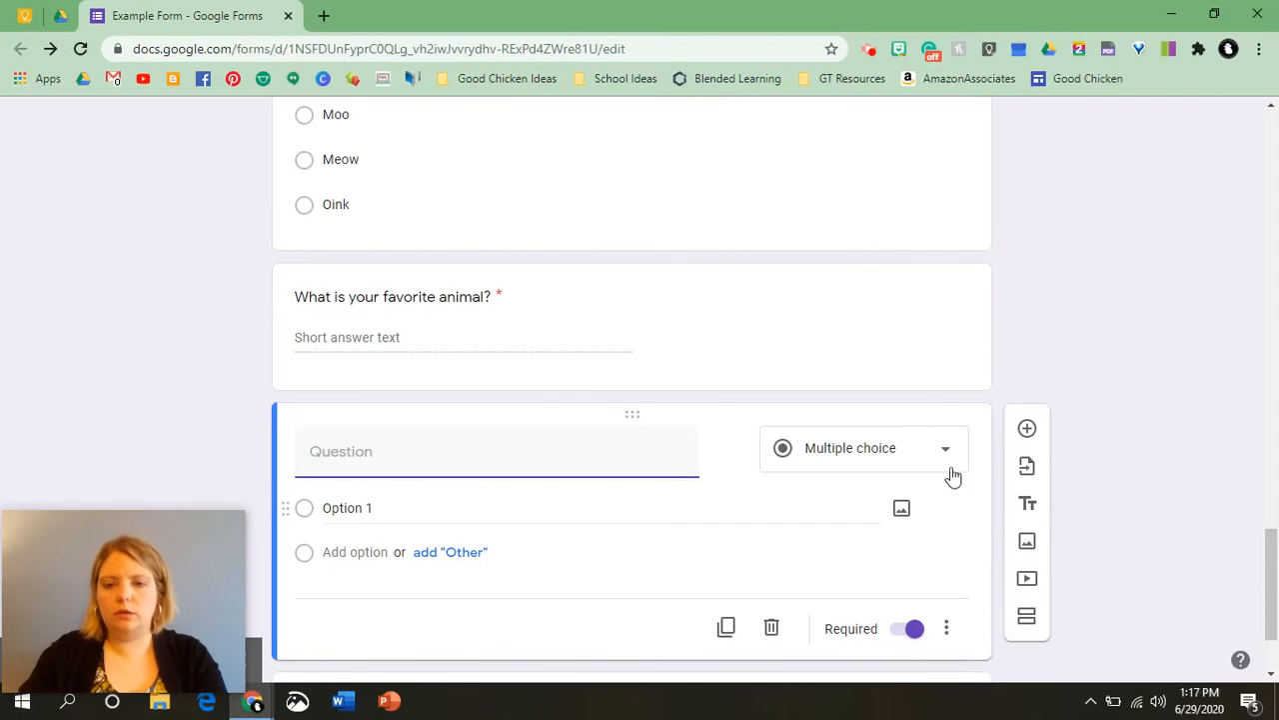
click(1029, 430)
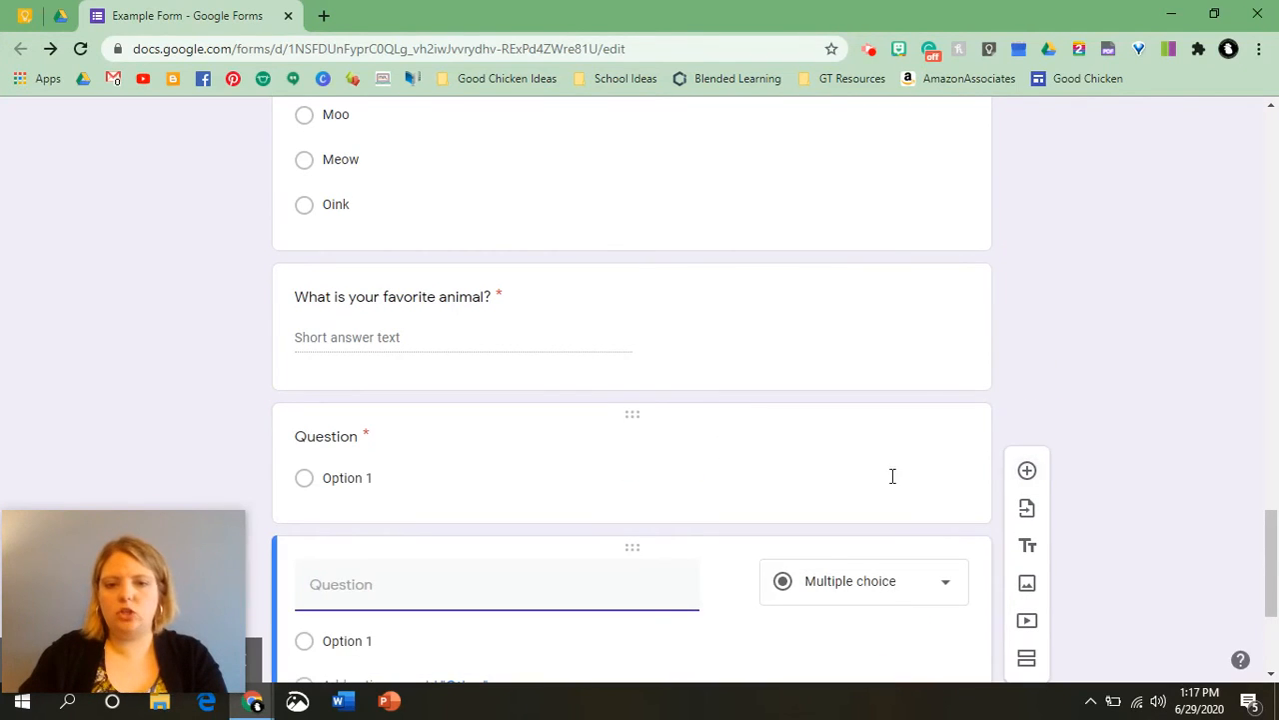
click(949, 589)
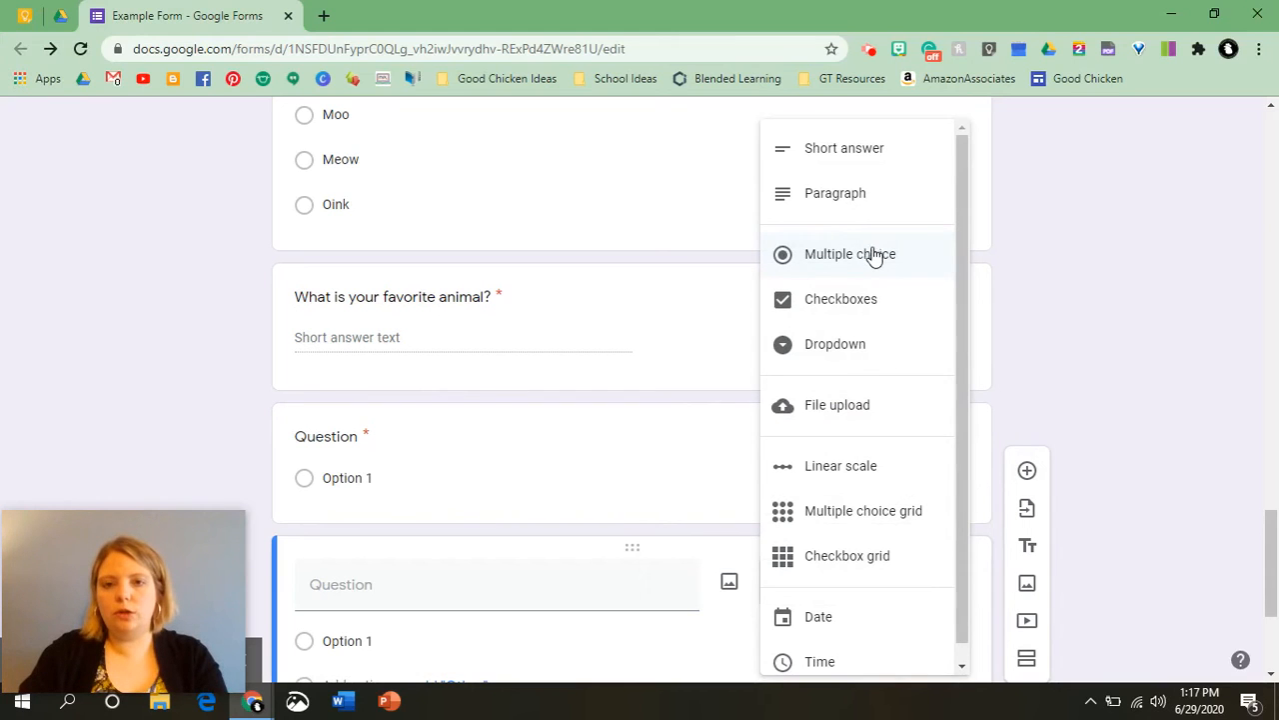
scroll(897, 288, down, 1)
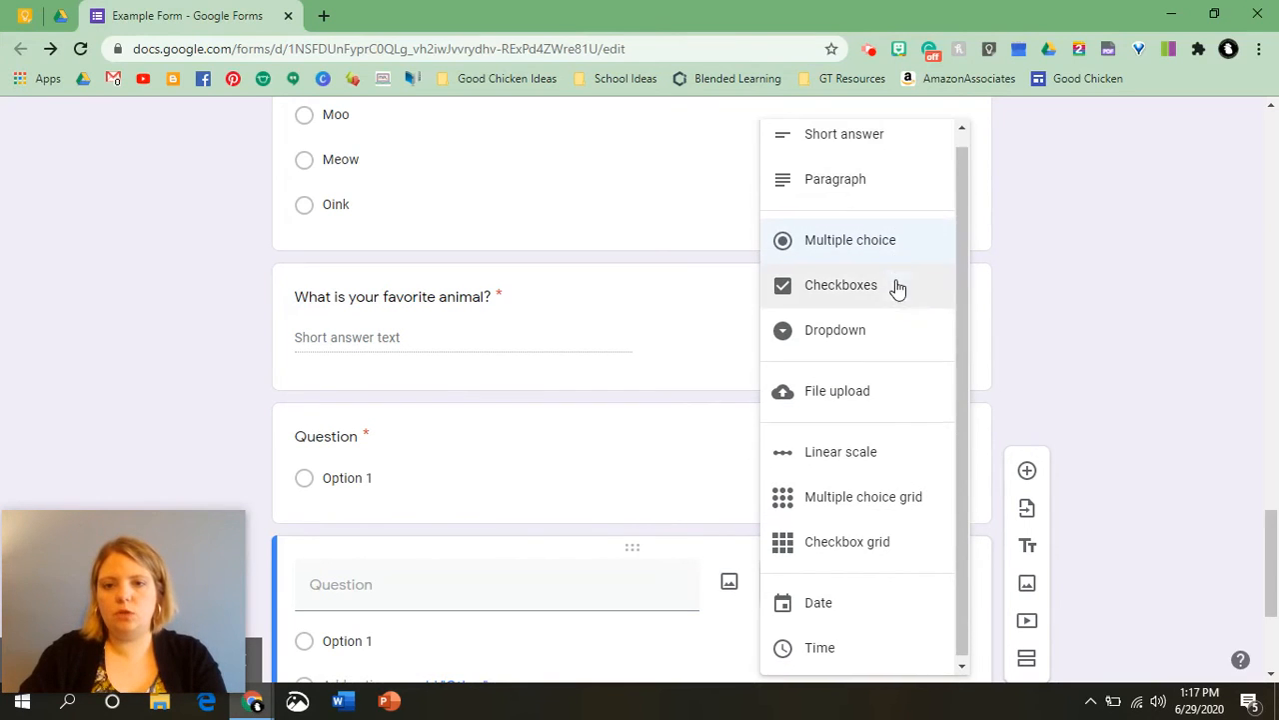
click(803, 395)
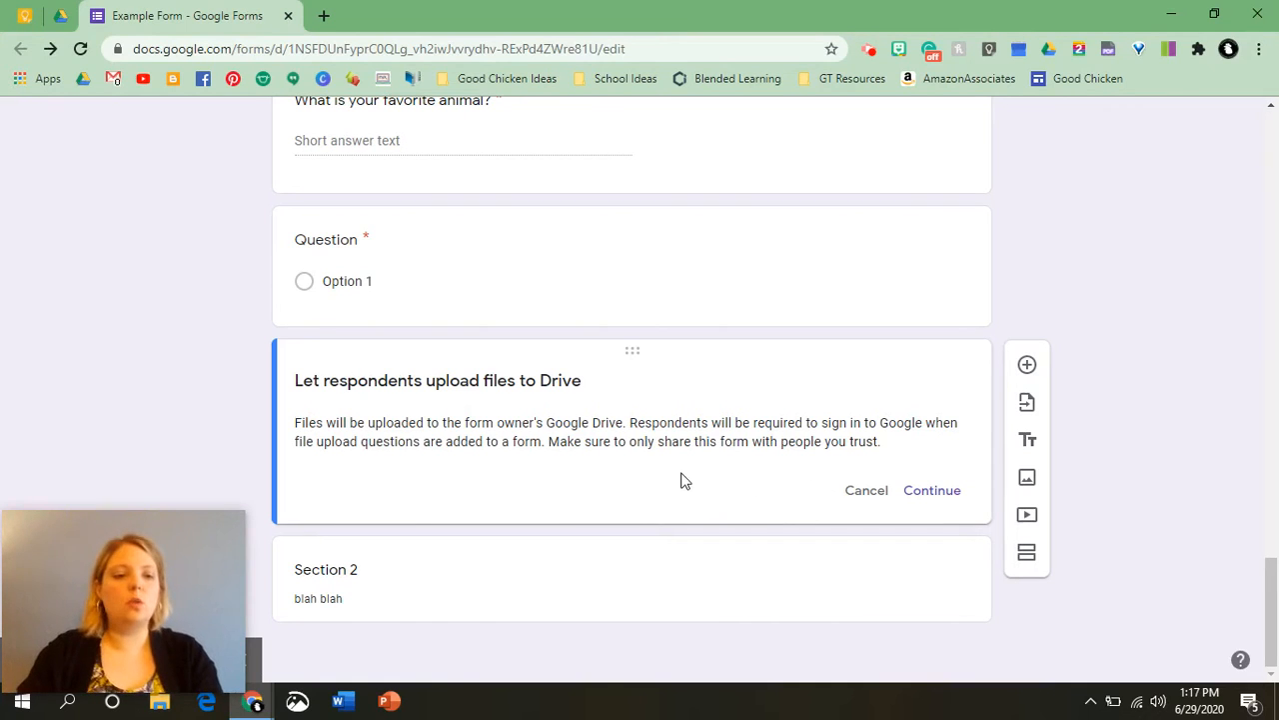
click(939, 490)
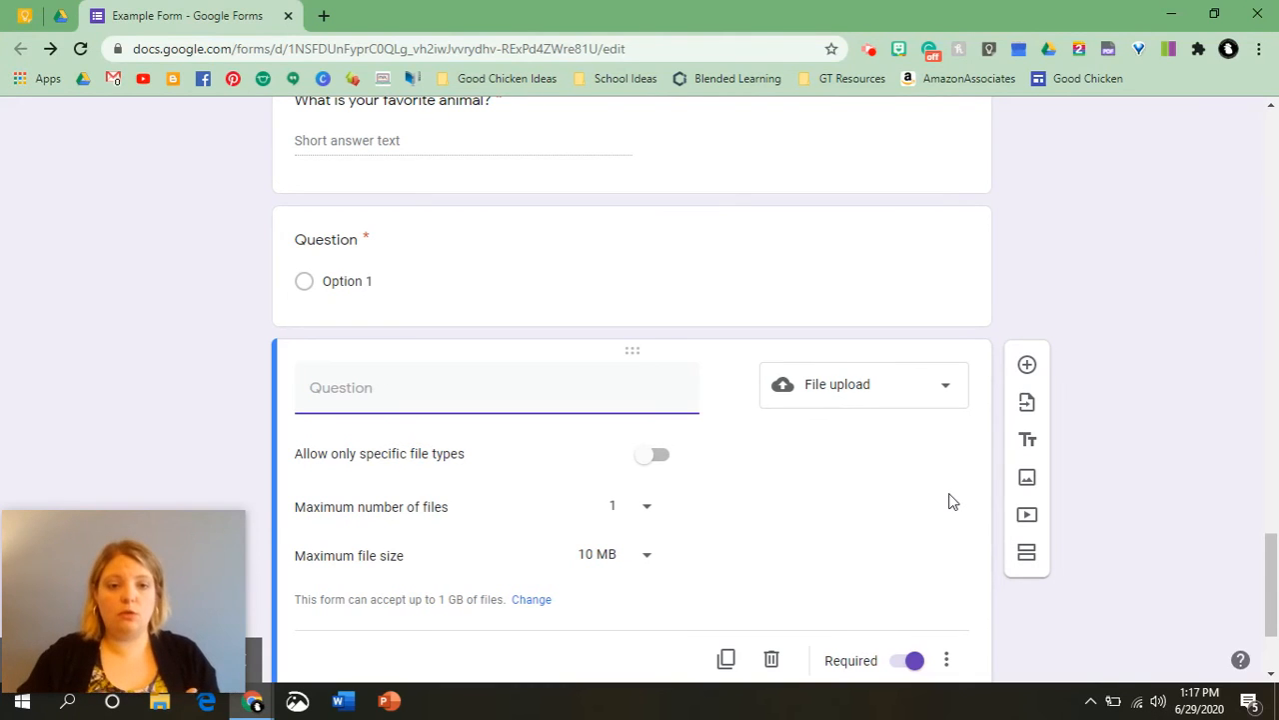
Allow only specific file types for the upload question, restricting it to Image.
click(645, 462)
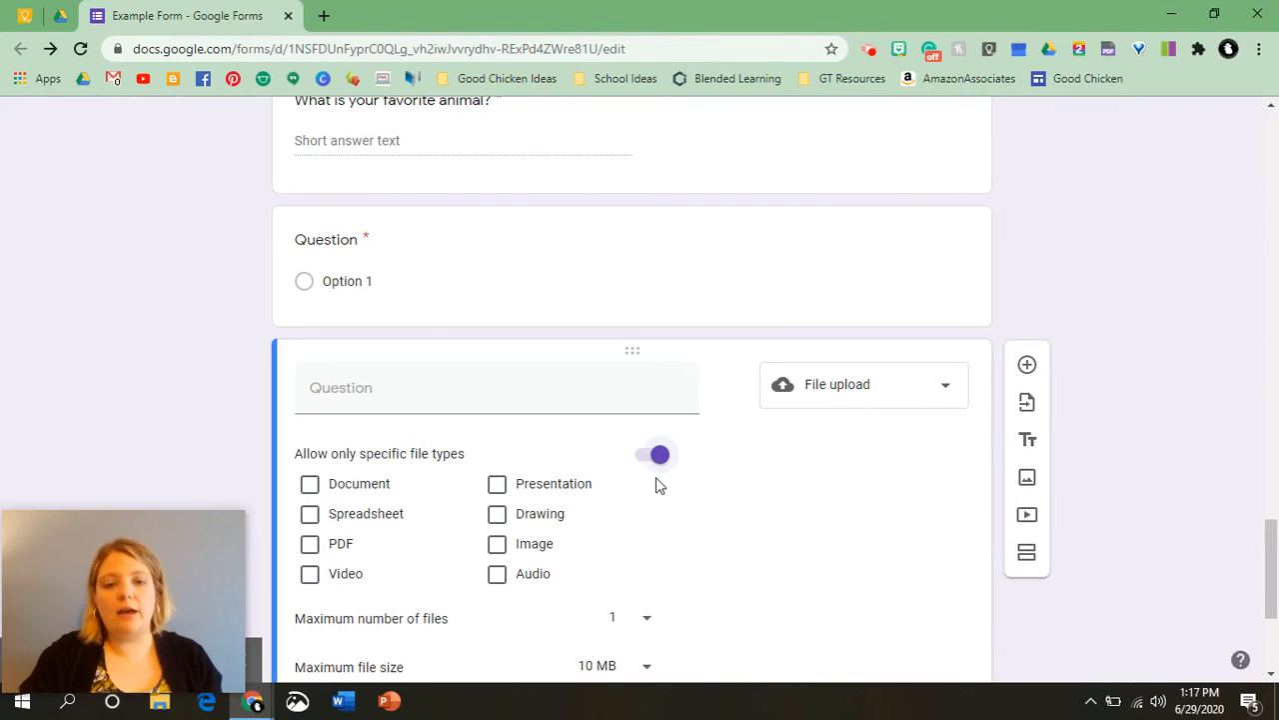
scroll(656, 476, down, 1)
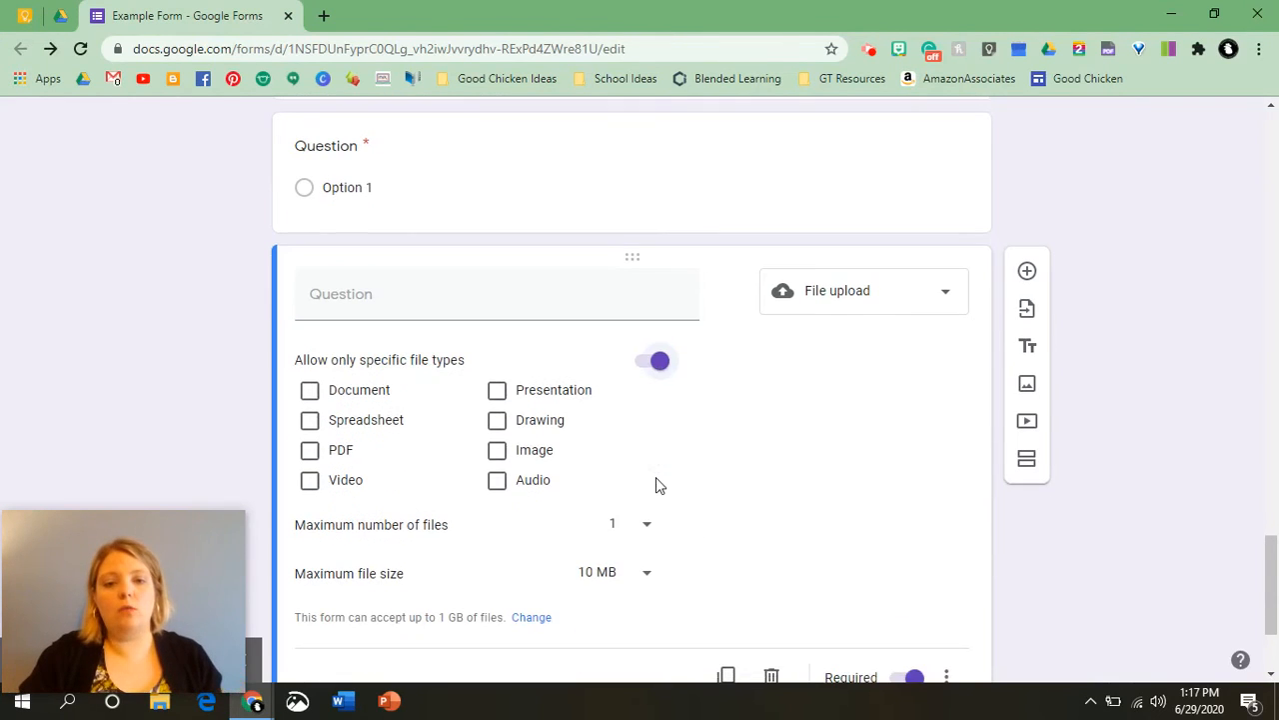
click(497, 452)
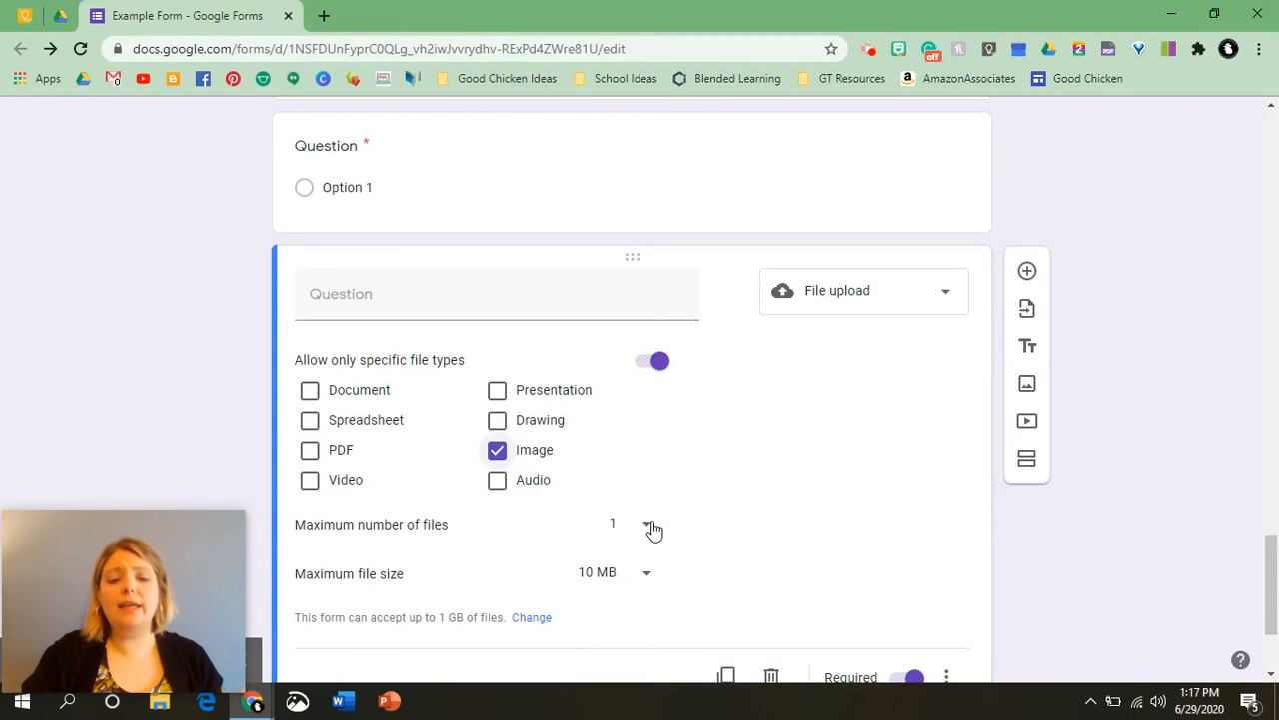
scroll(651, 529, down, 1)
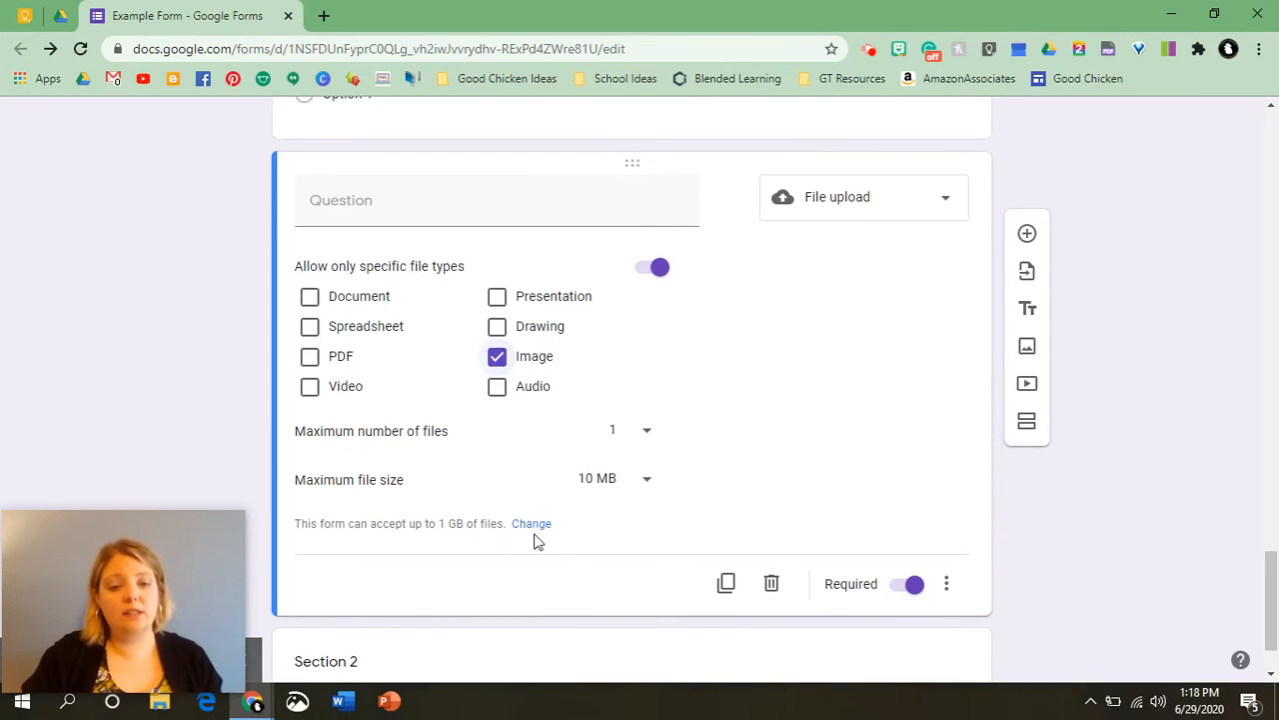
Enter the upload question text as "Send a photo of your pet.".
click(319, 197)
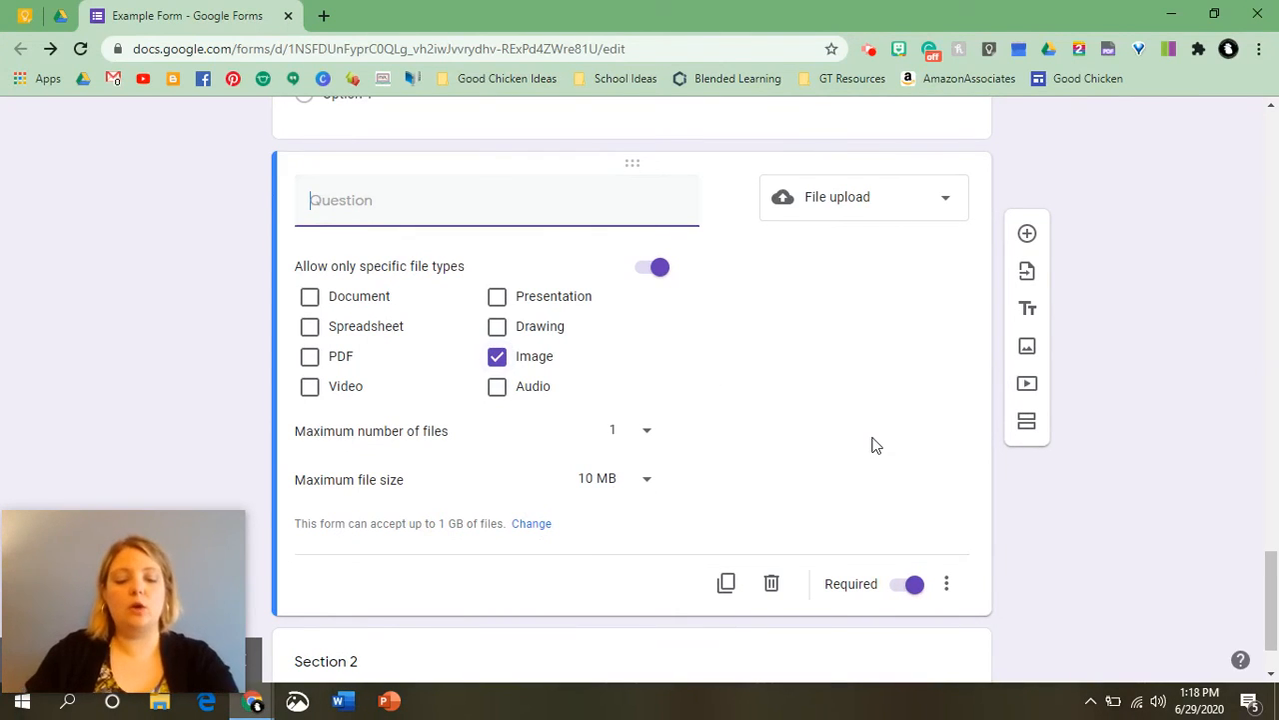
text(Send a photo of your pet.)
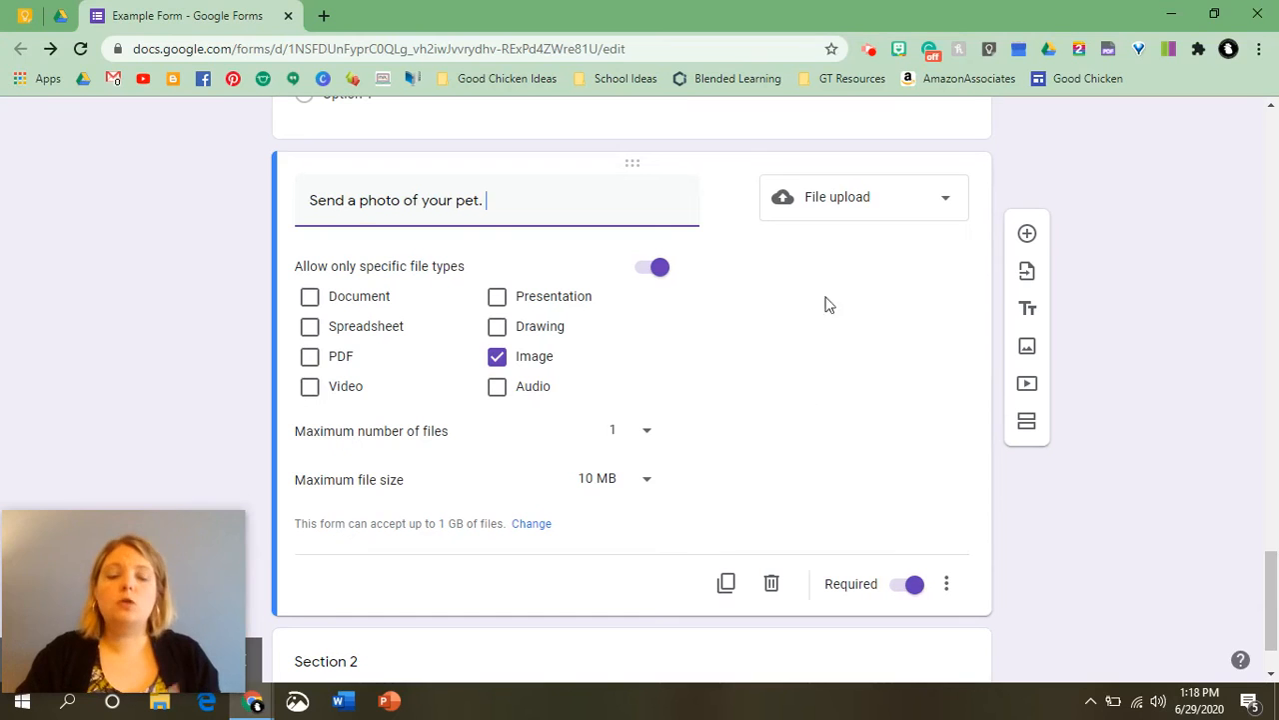
click(865, 199)
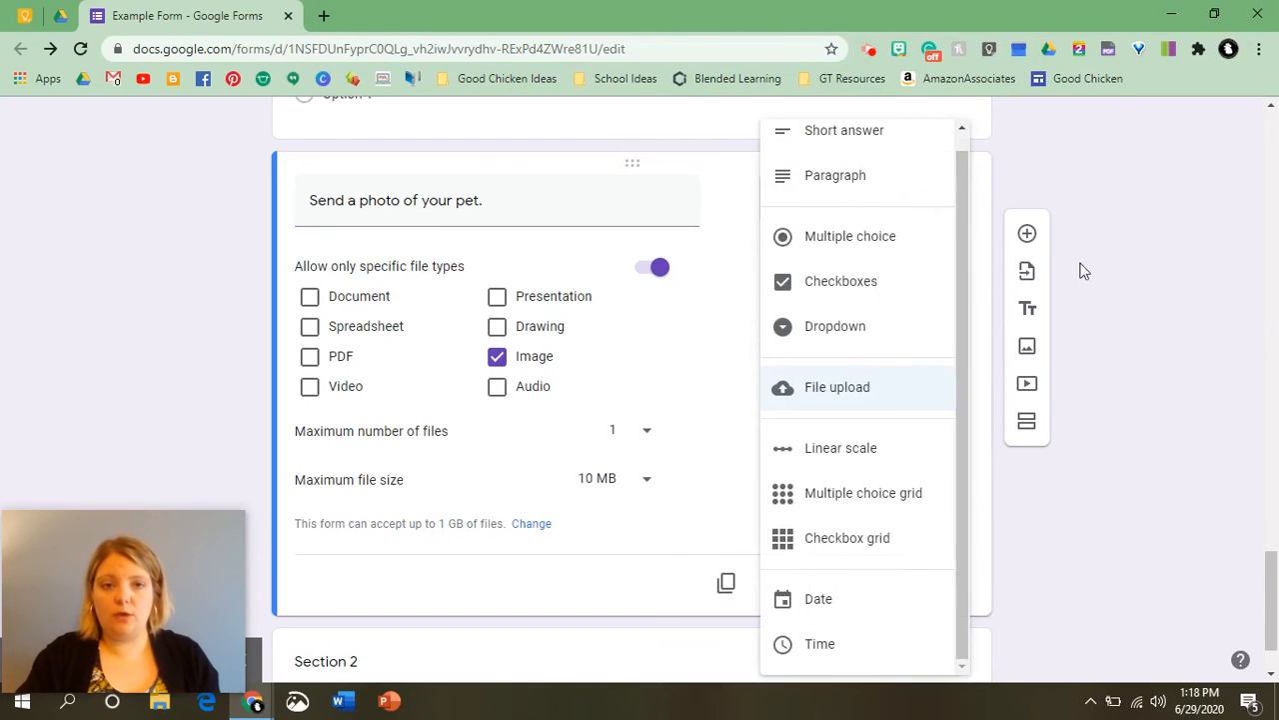
click(1183, 232)
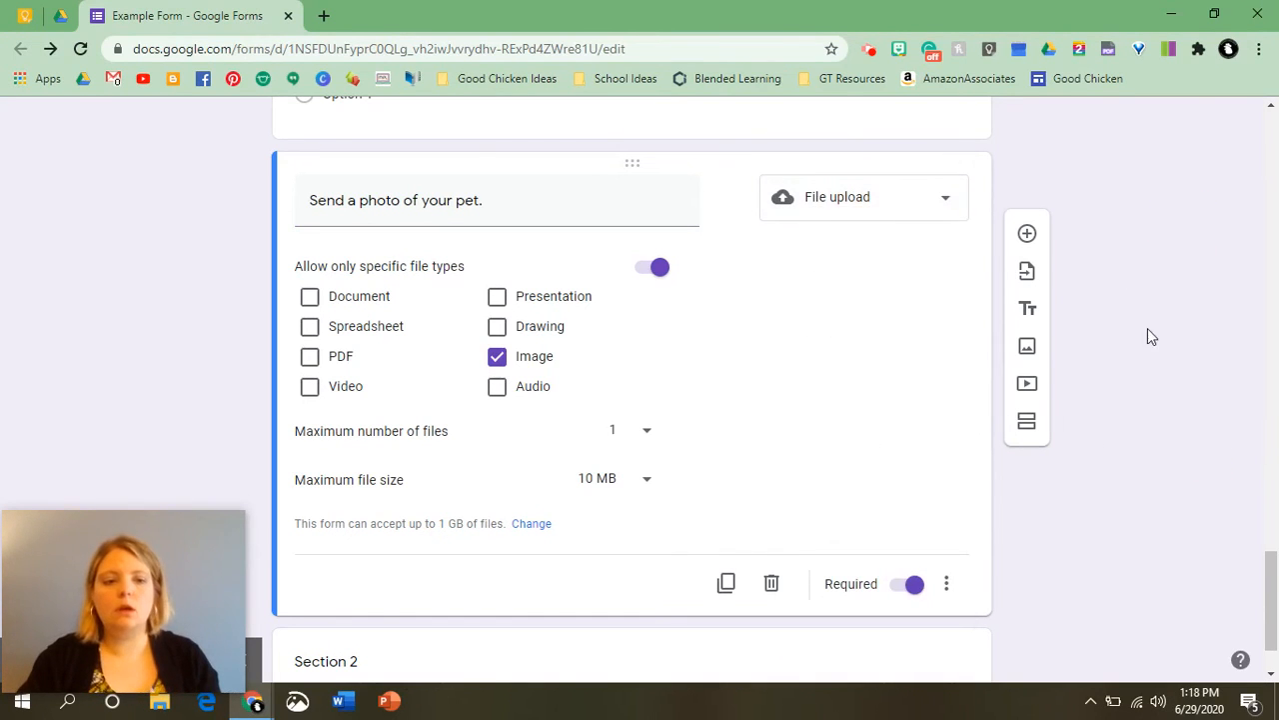
scroll(1179, 359, up, 7)
scroll(1207, 383, up, 15)
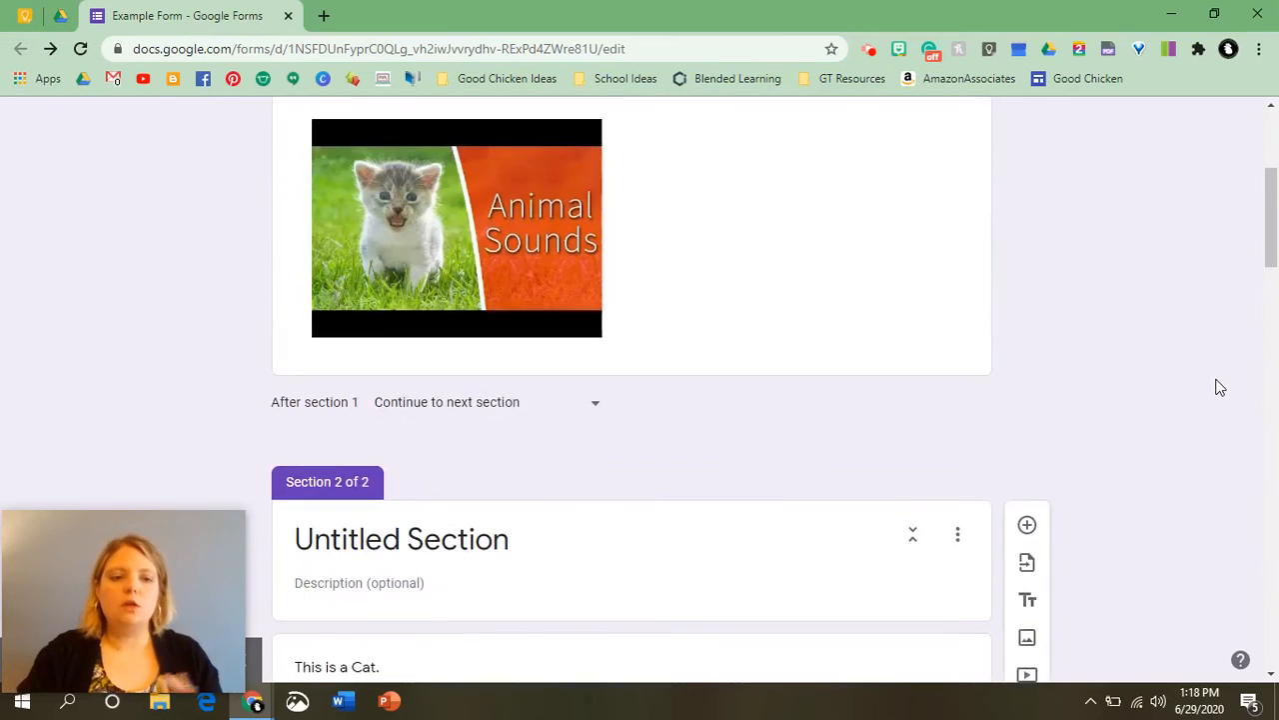
scroll(891, 434, down, 2)
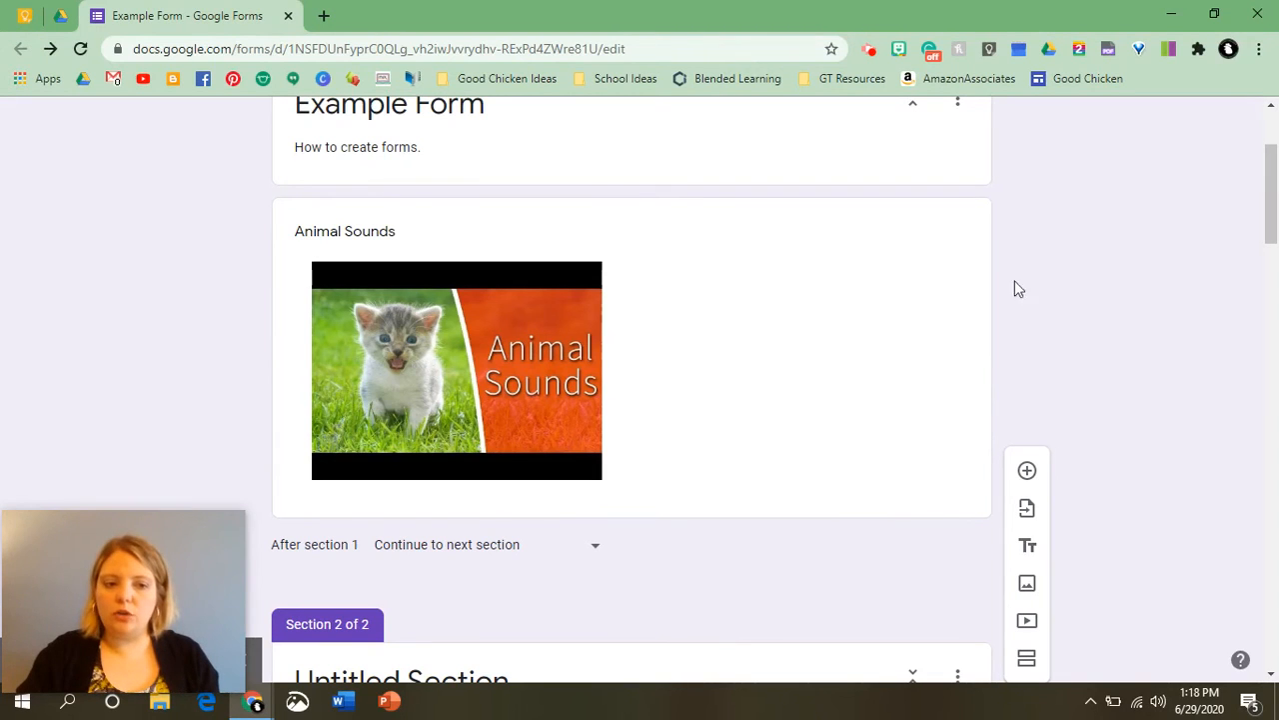
scroll(845, 374, down, 2)
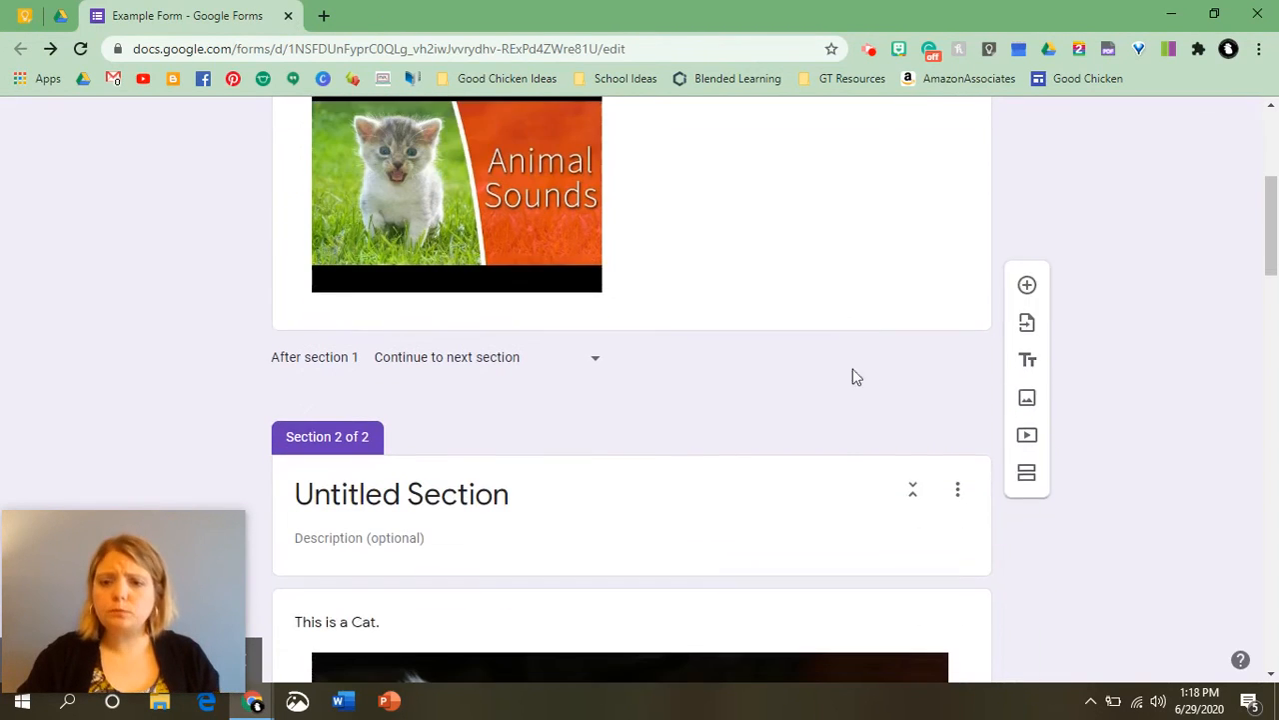
scroll(462, 456, up, 4)
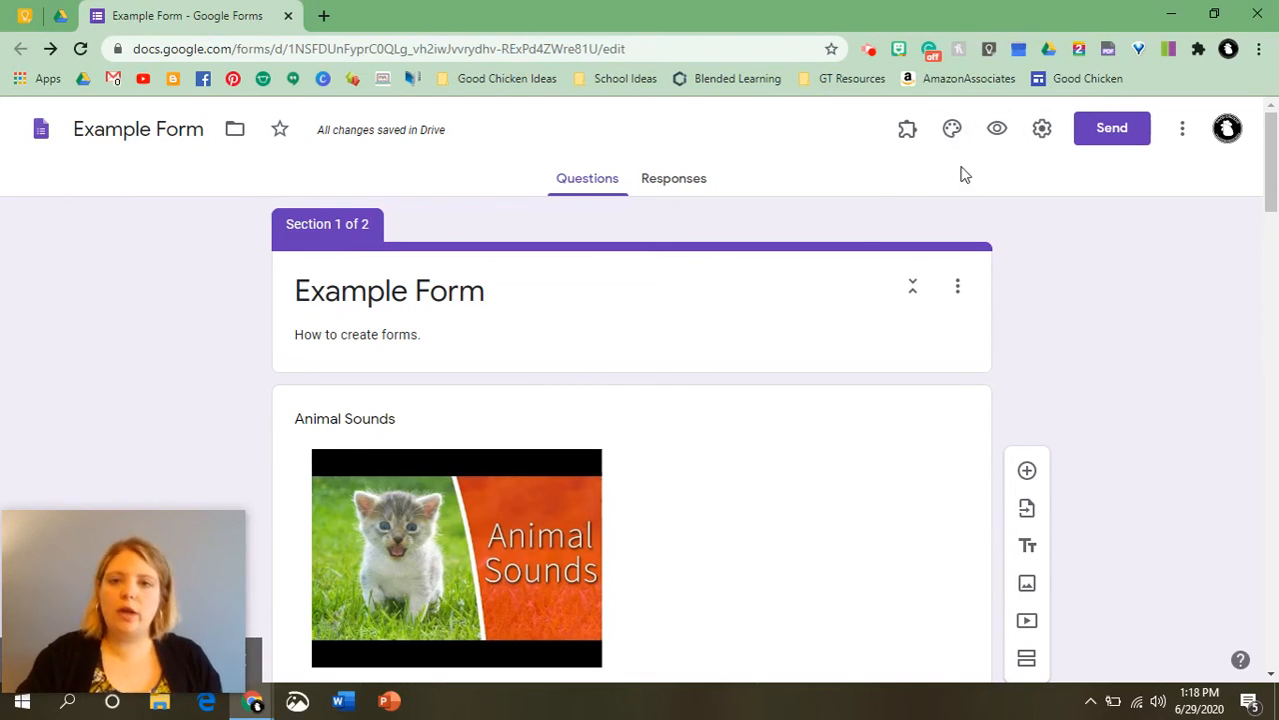
Open theme options and browse the header theme gallery, setting the form header to the colorful yarn image.
click(951, 138)
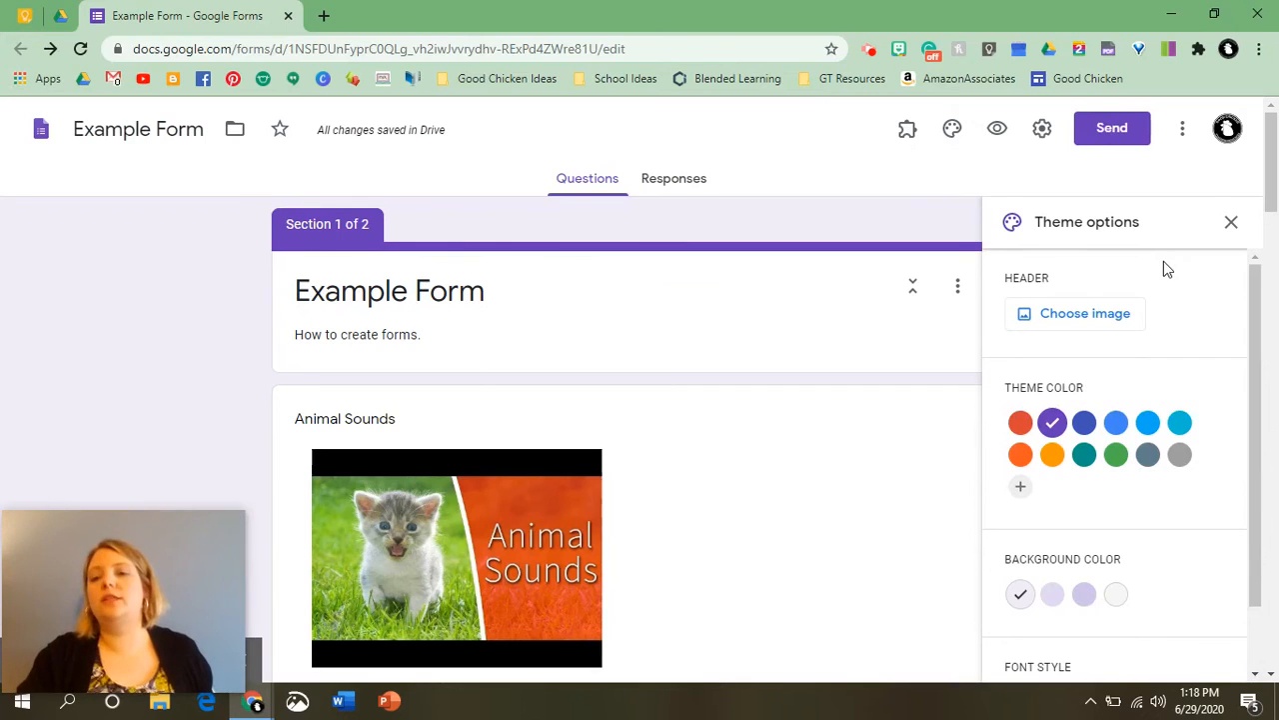
scroll(1078, 289, down, 1)
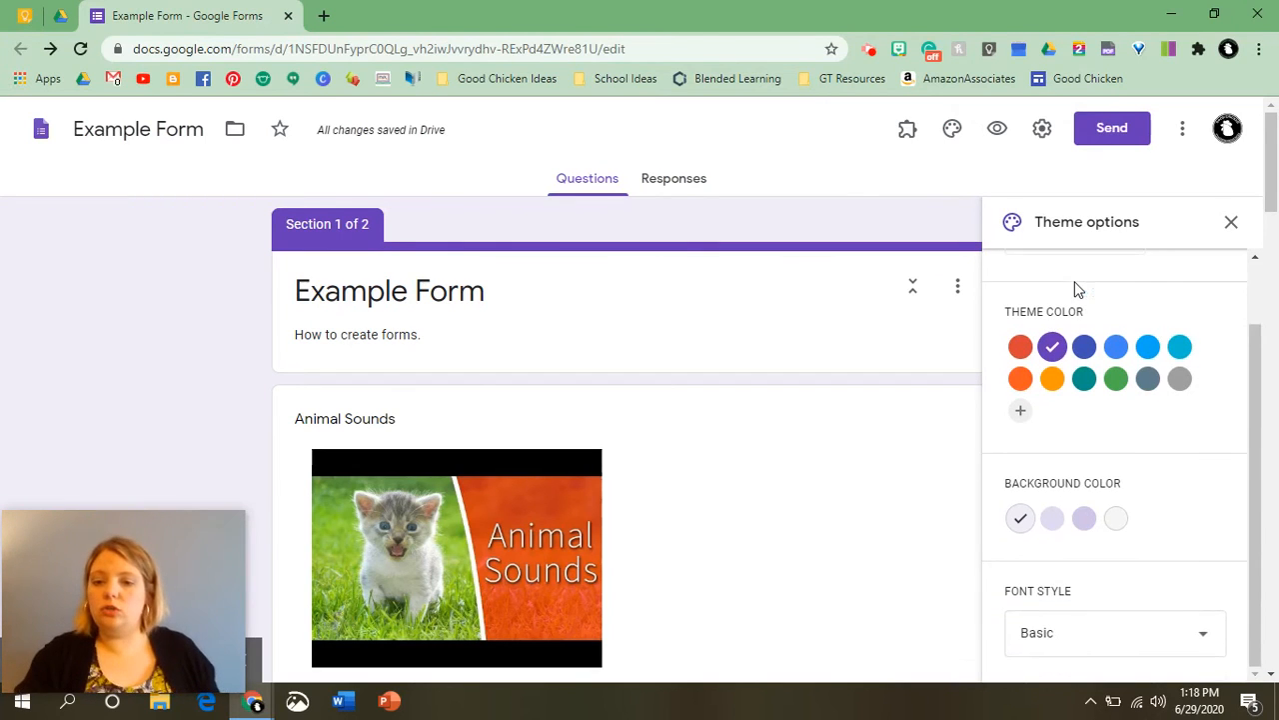
scroll(1078, 300, up, 1)
click(1069, 315)
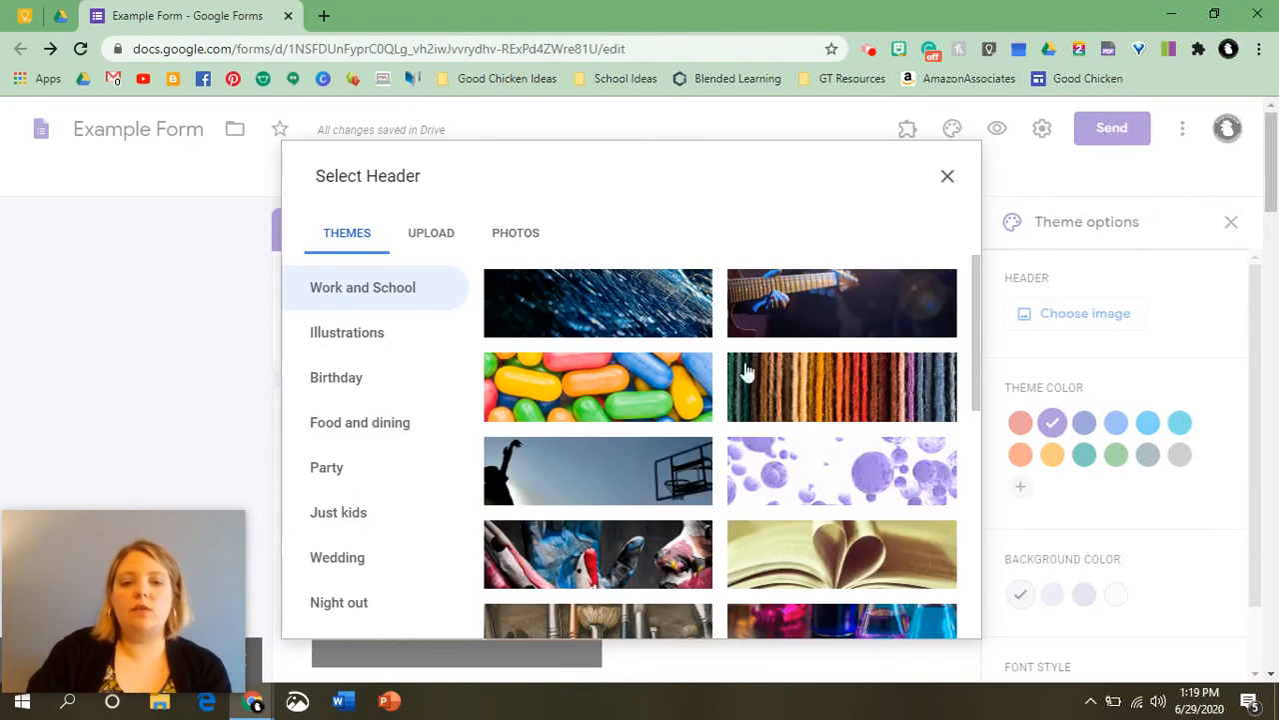
scroll(472, 562, down, 4)
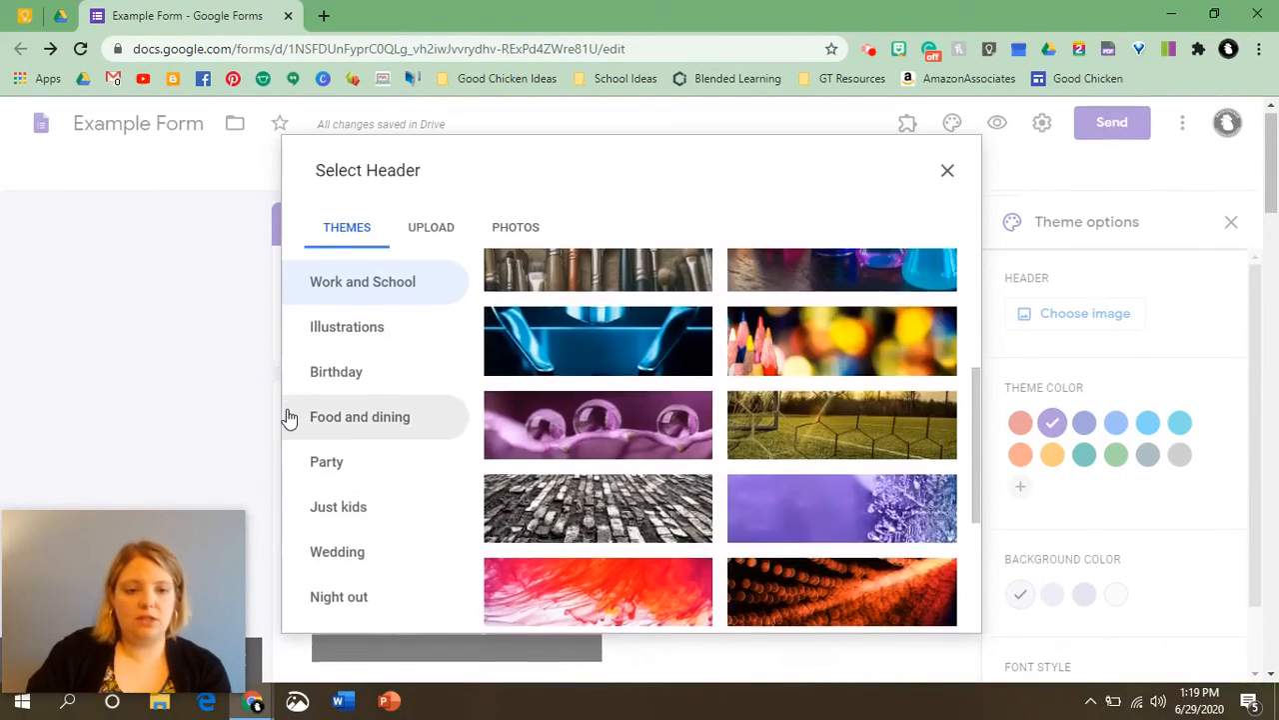
scroll(343, 411, down, 2)
scroll(357, 406, up, 2)
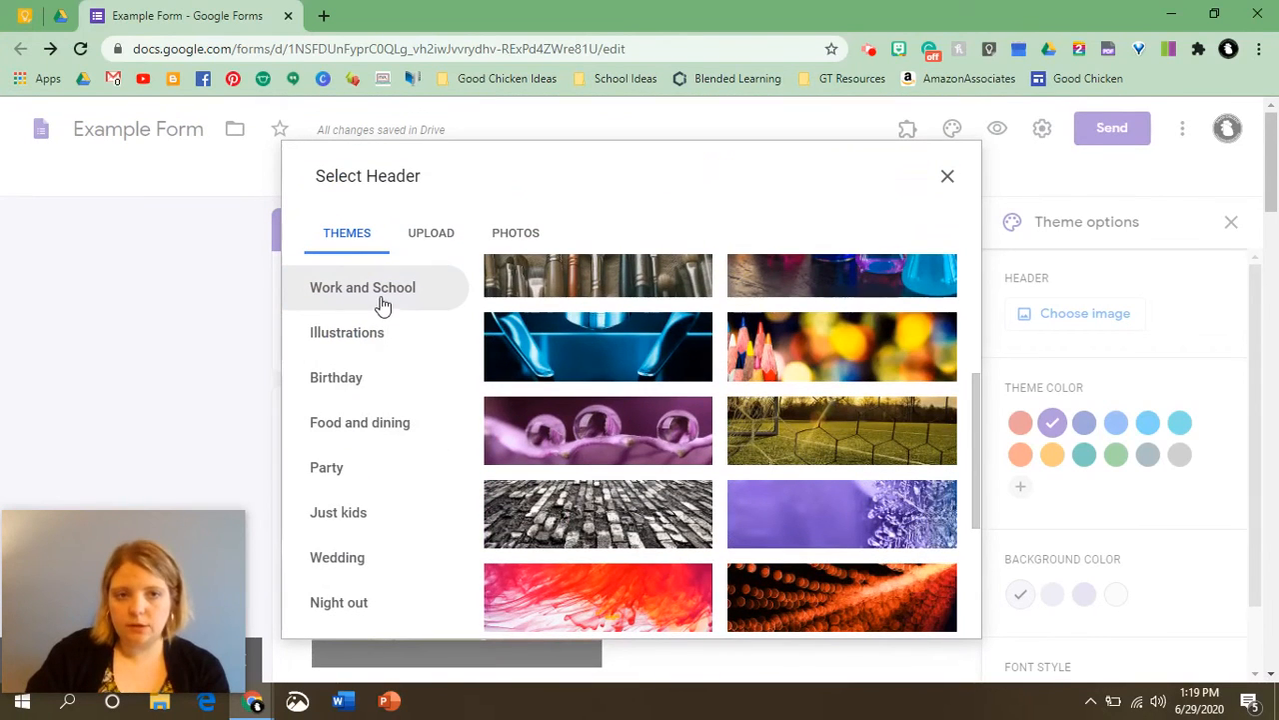
click(373, 435)
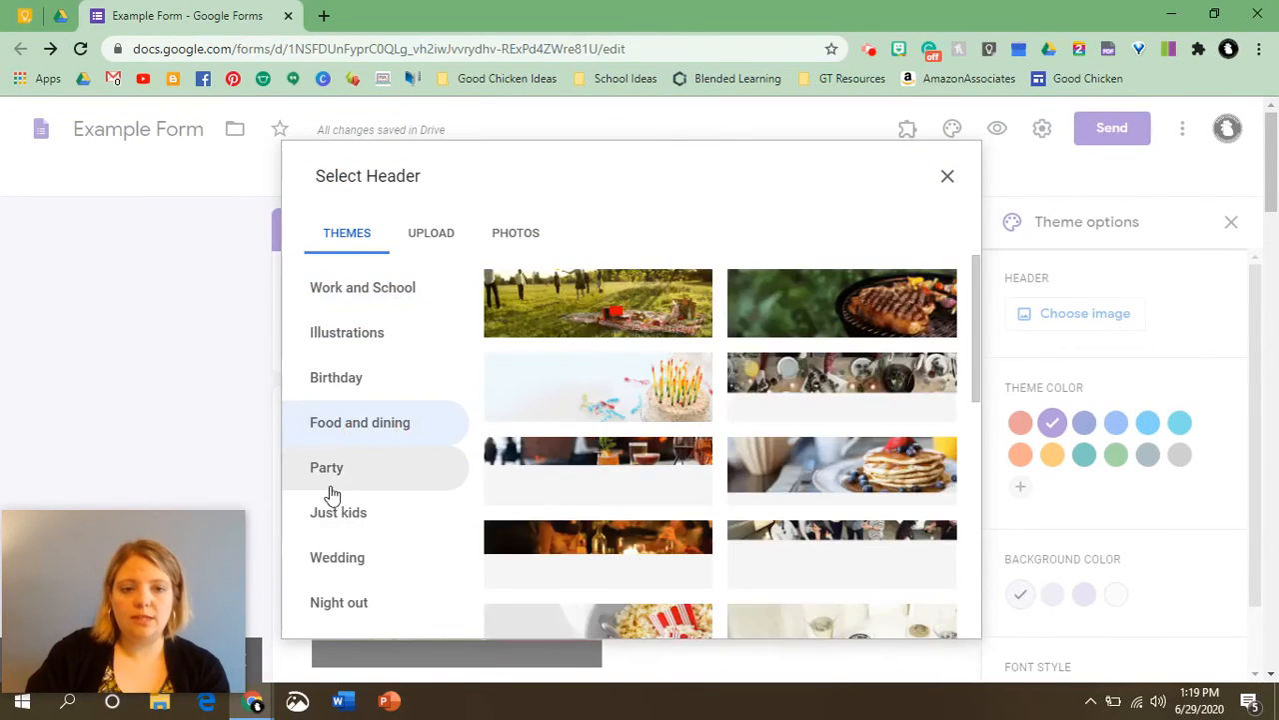
click(330, 472)
click(357, 517)
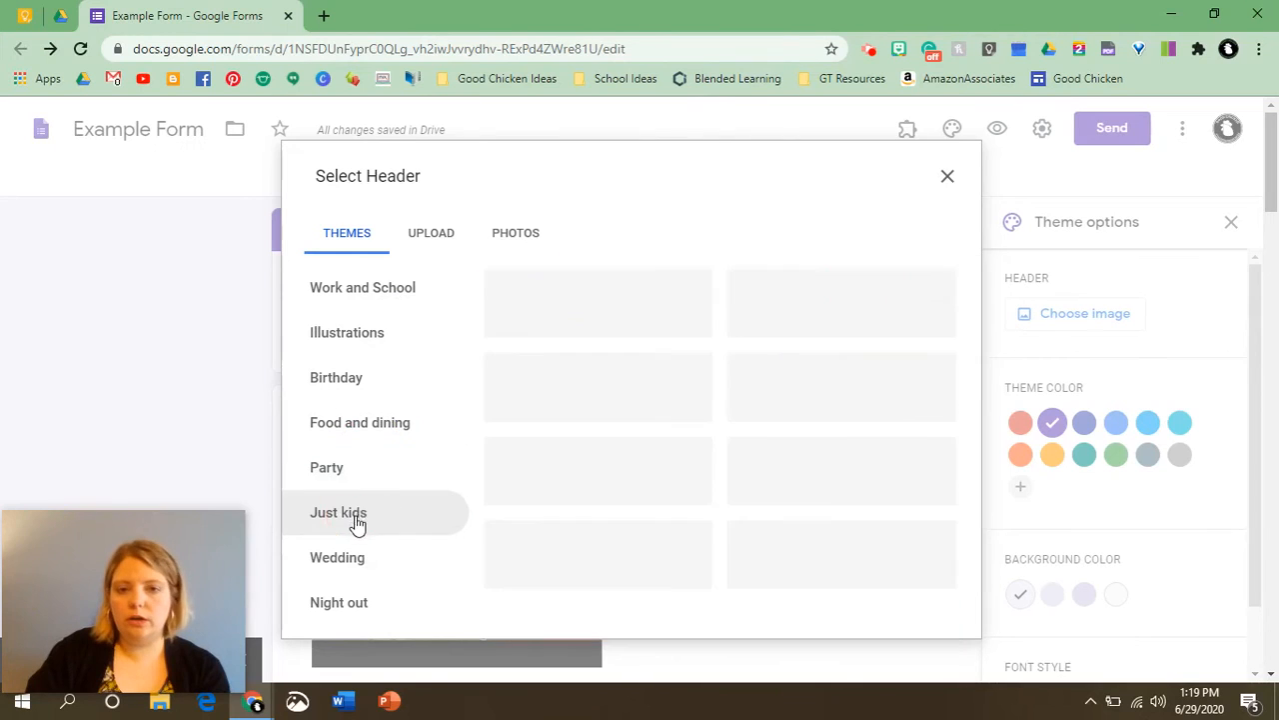
scroll(631, 450, down, 1)
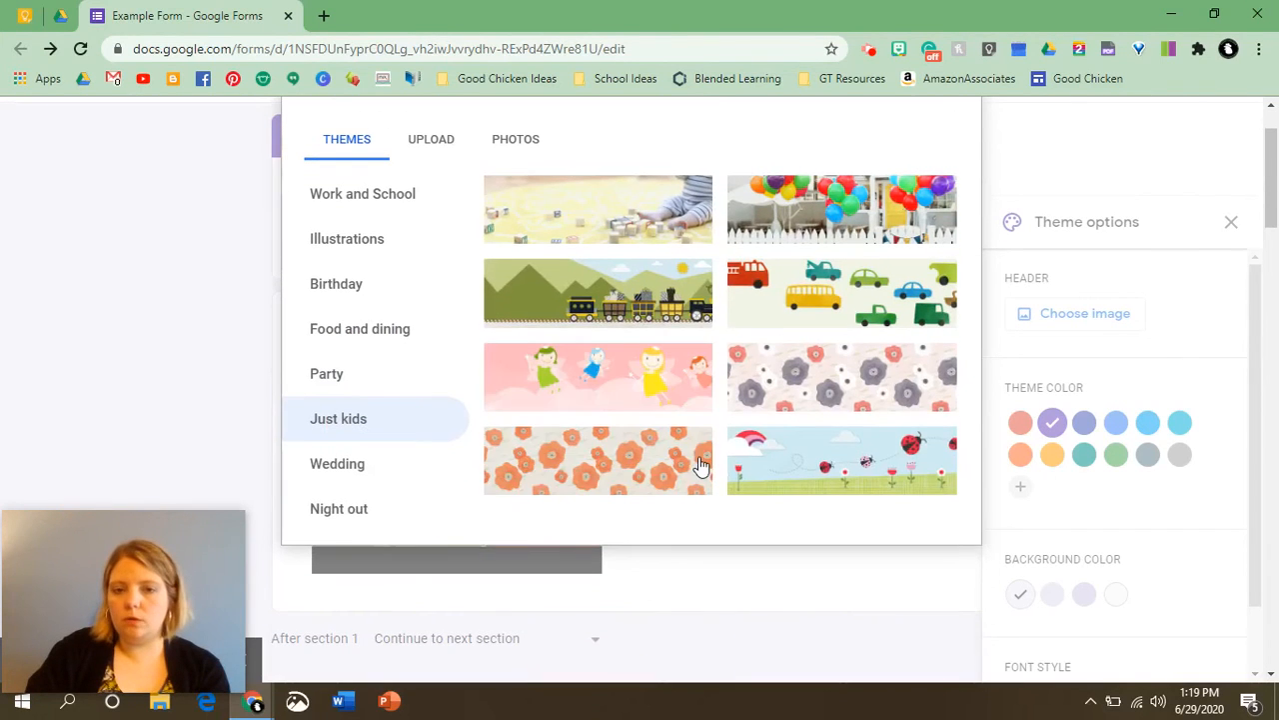
scroll(833, 400, down, 2)
scroll(639, 379, up, 2)
scroll(638, 378, up, 1)
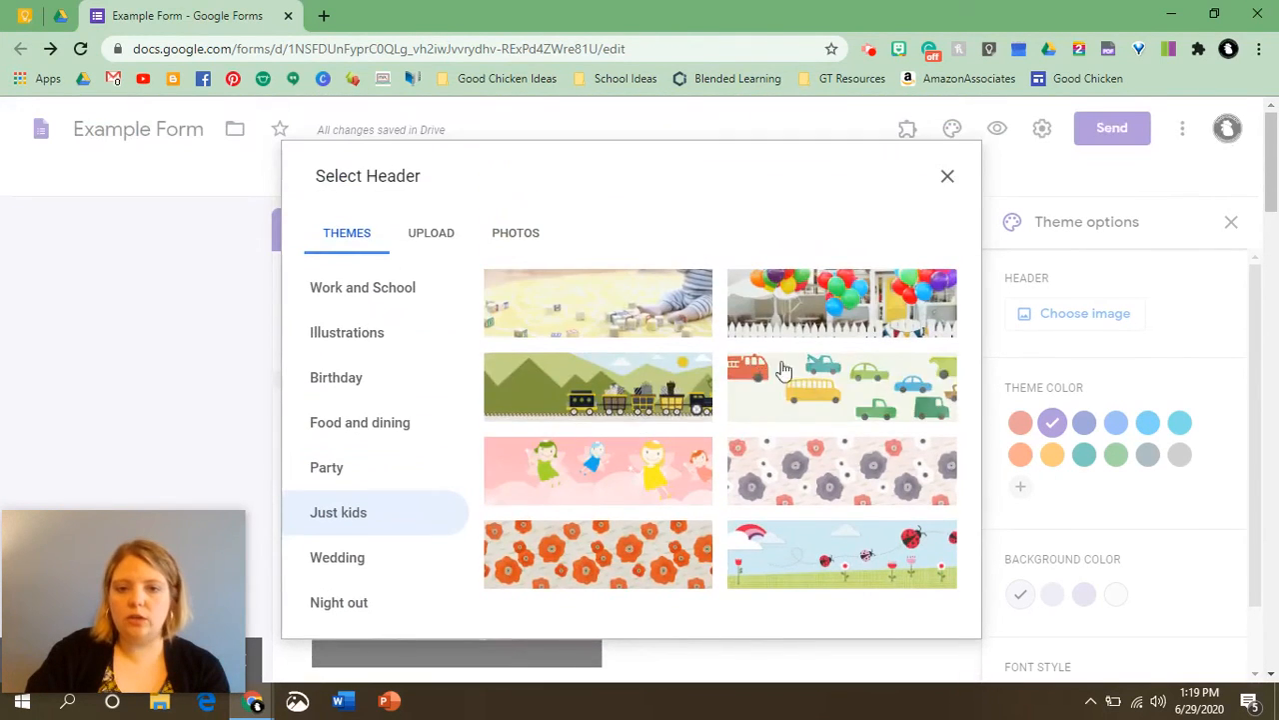
click(830, 553)
click(927, 627)
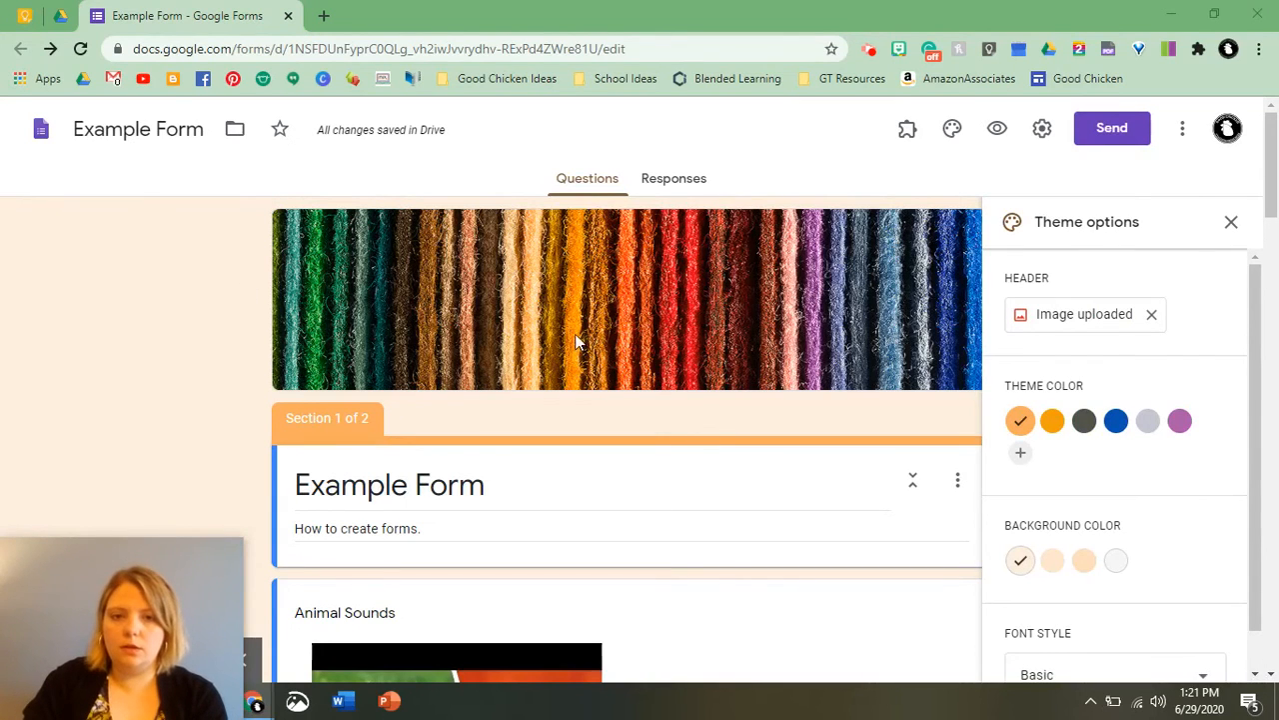
Set the form's theme color to the purple swatch.
scroll(1035, 385, down, 1)
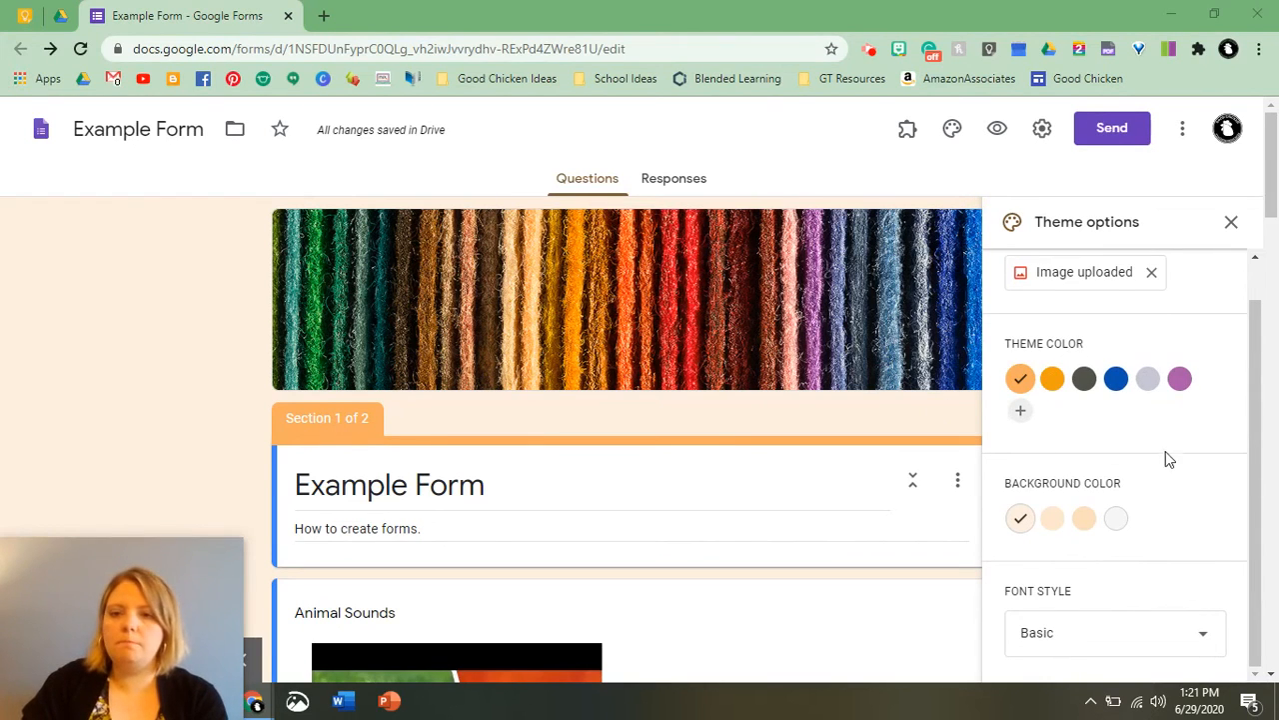
click(1181, 377)
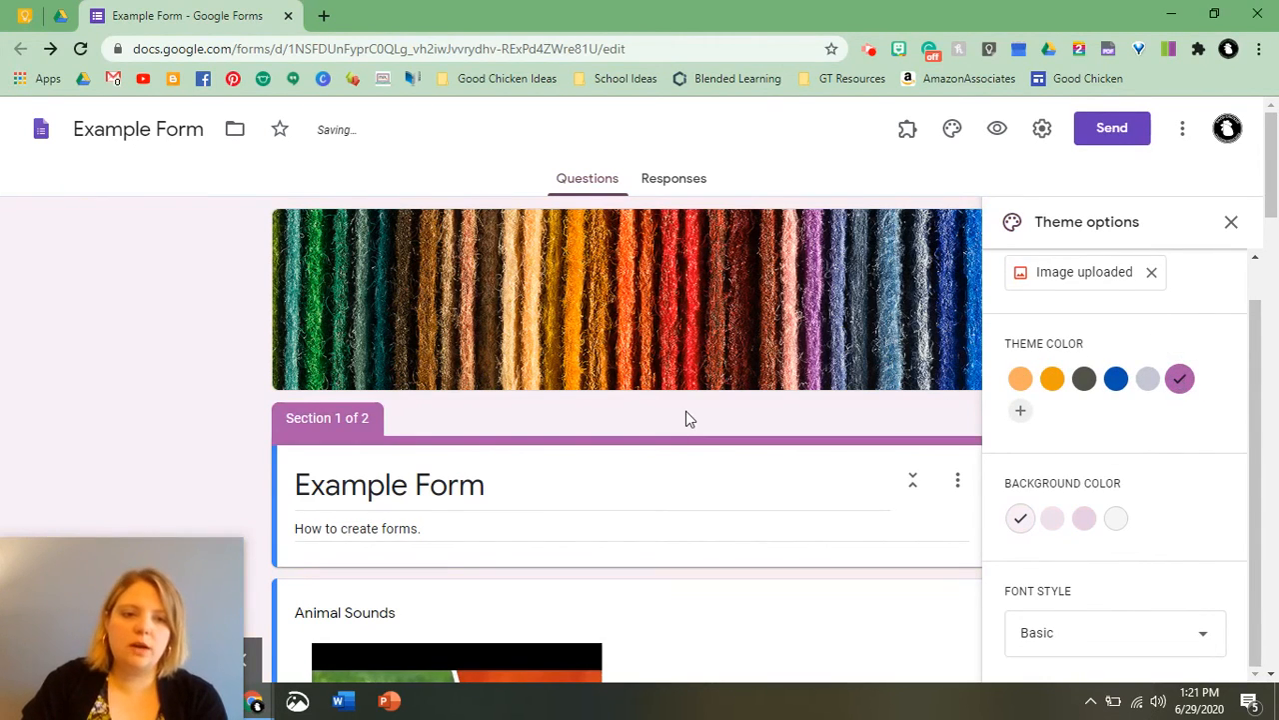
click(1020, 411)
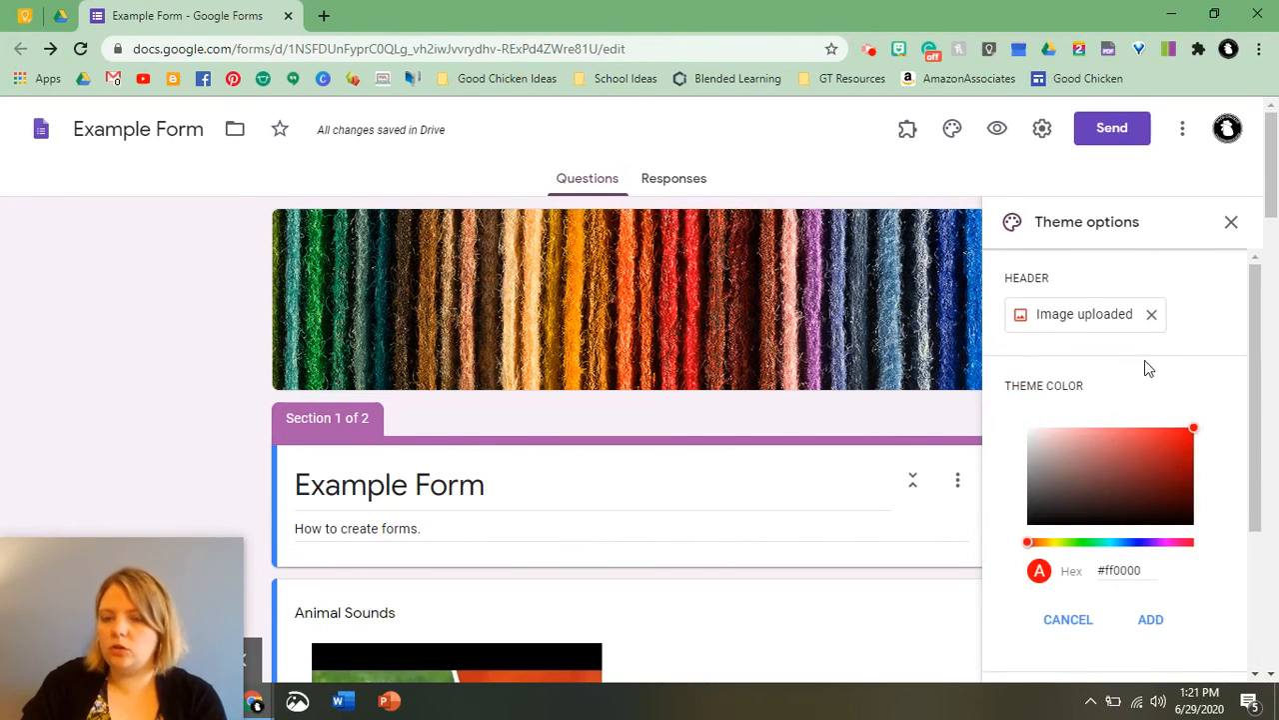
click(1064, 620)
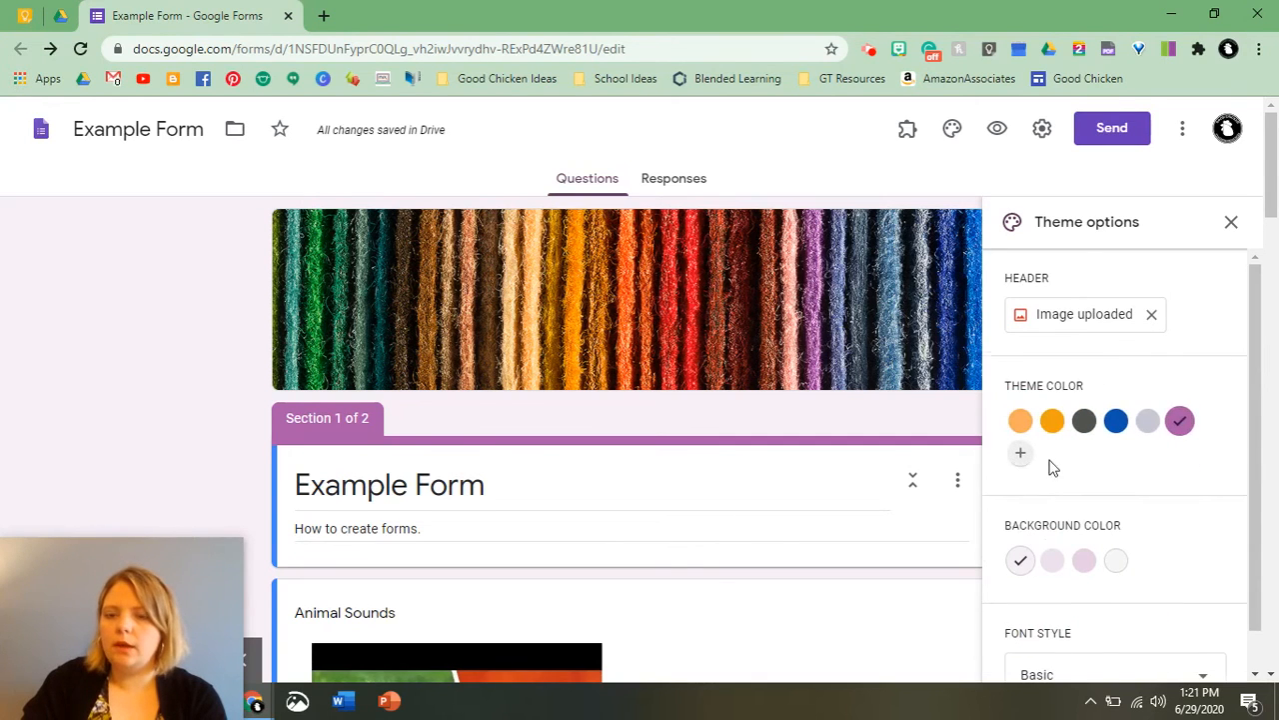
Choose the darkest purple background color and set the font style to Playful.
scroll(1055, 475, down, 1)
click(1085, 519)
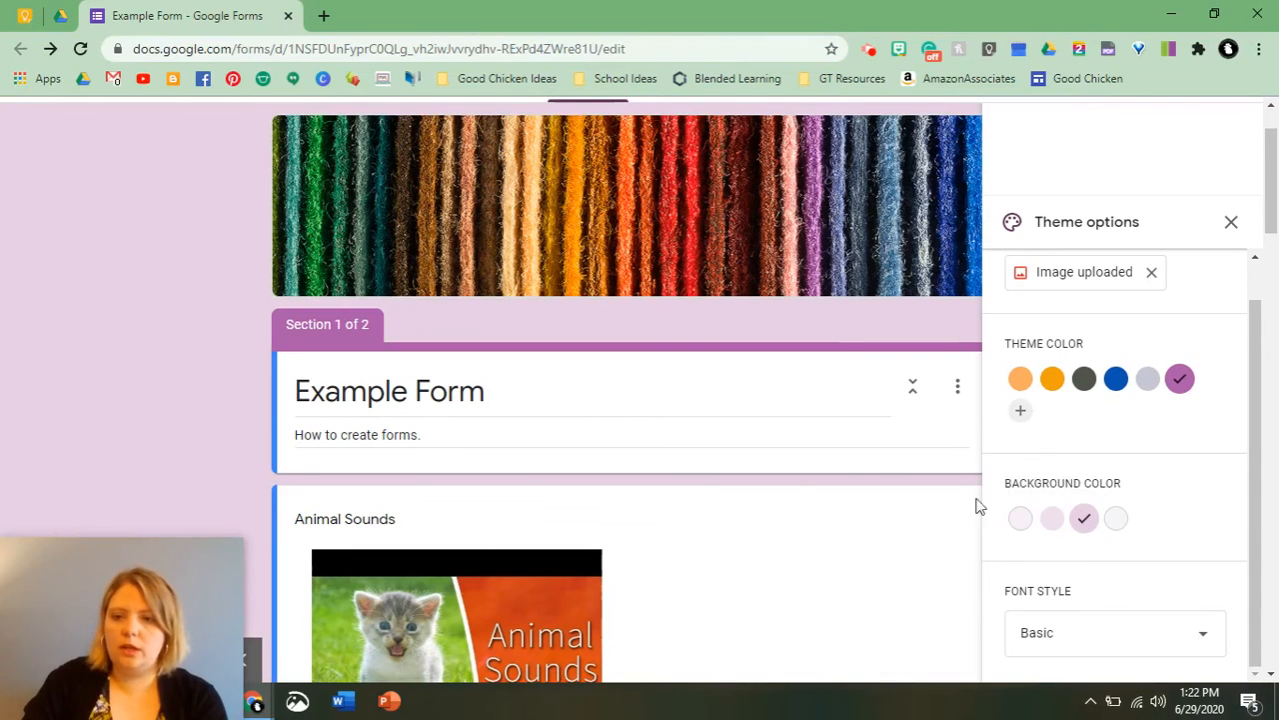
scroll(1190, 546, down, 5)
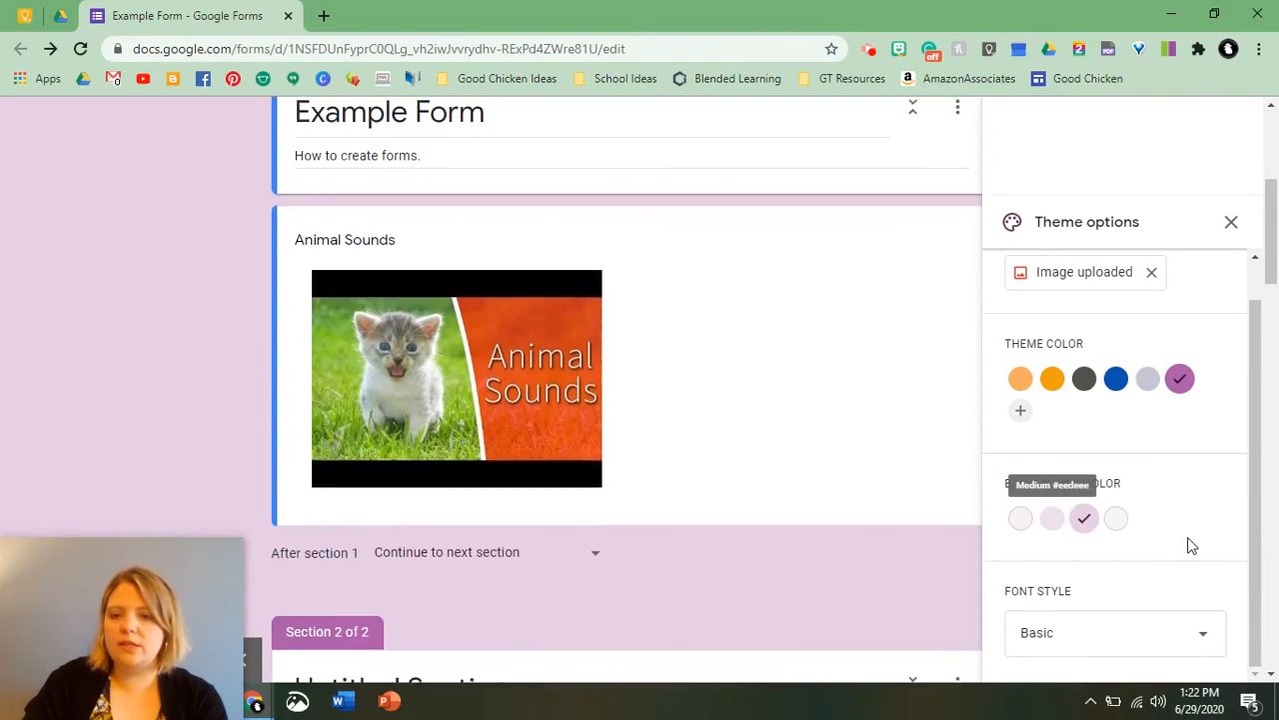
scroll(1128, 499, up, 1)
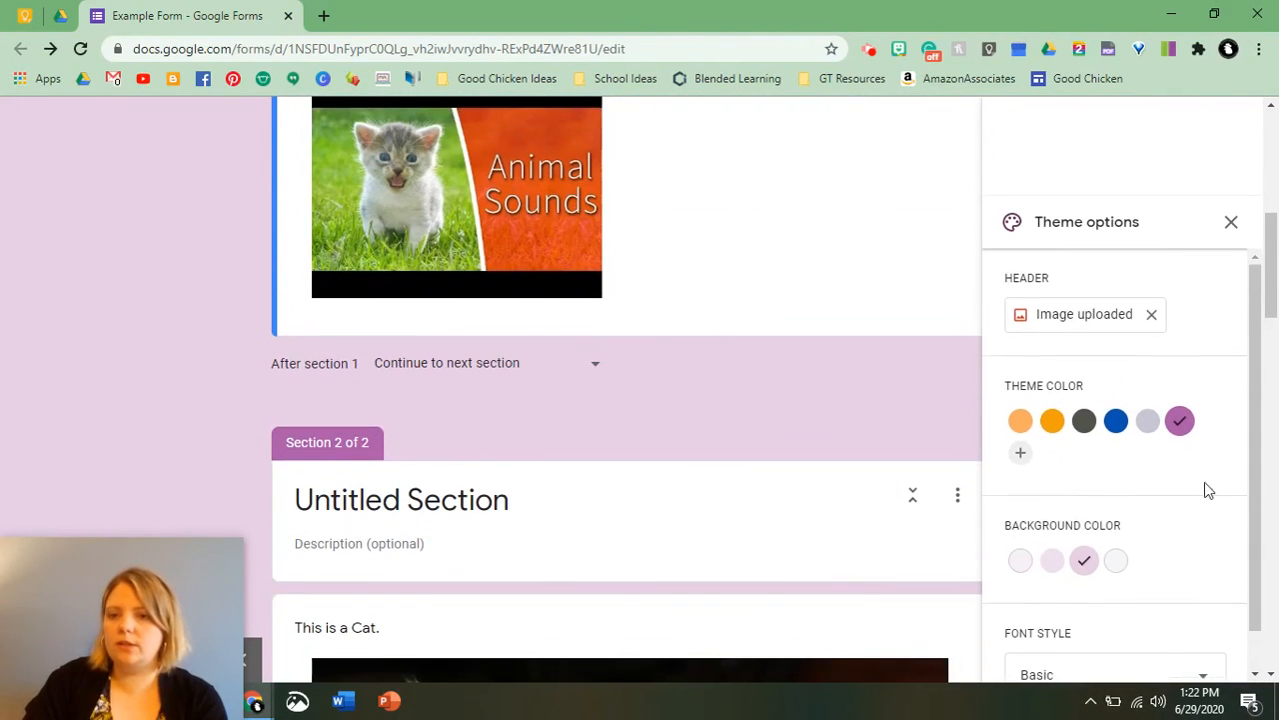
scroll(649, 322, up, 5)
scroll(650, 322, down, 2)
click(1104, 633)
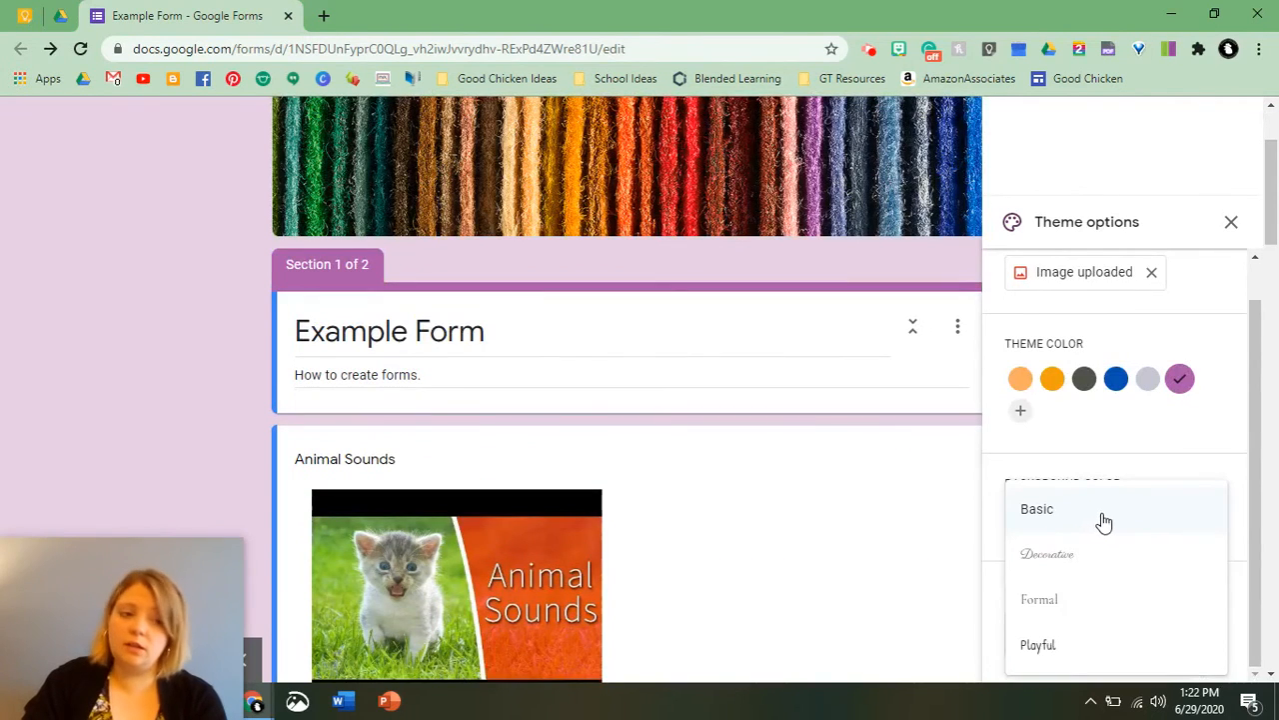
click(1046, 645)
scroll(156, 365, up, 2)
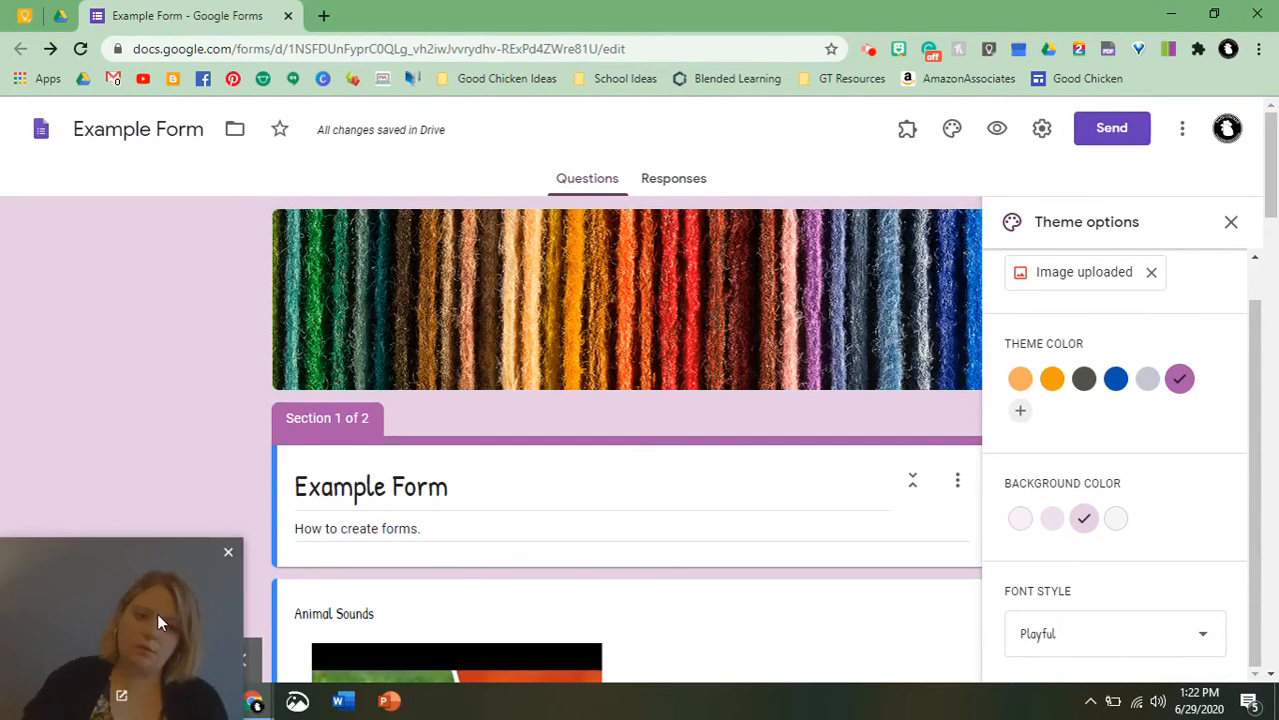
Replace the header with an uploaded image, the Form video PNG from the Desktop.
click(1084, 272)
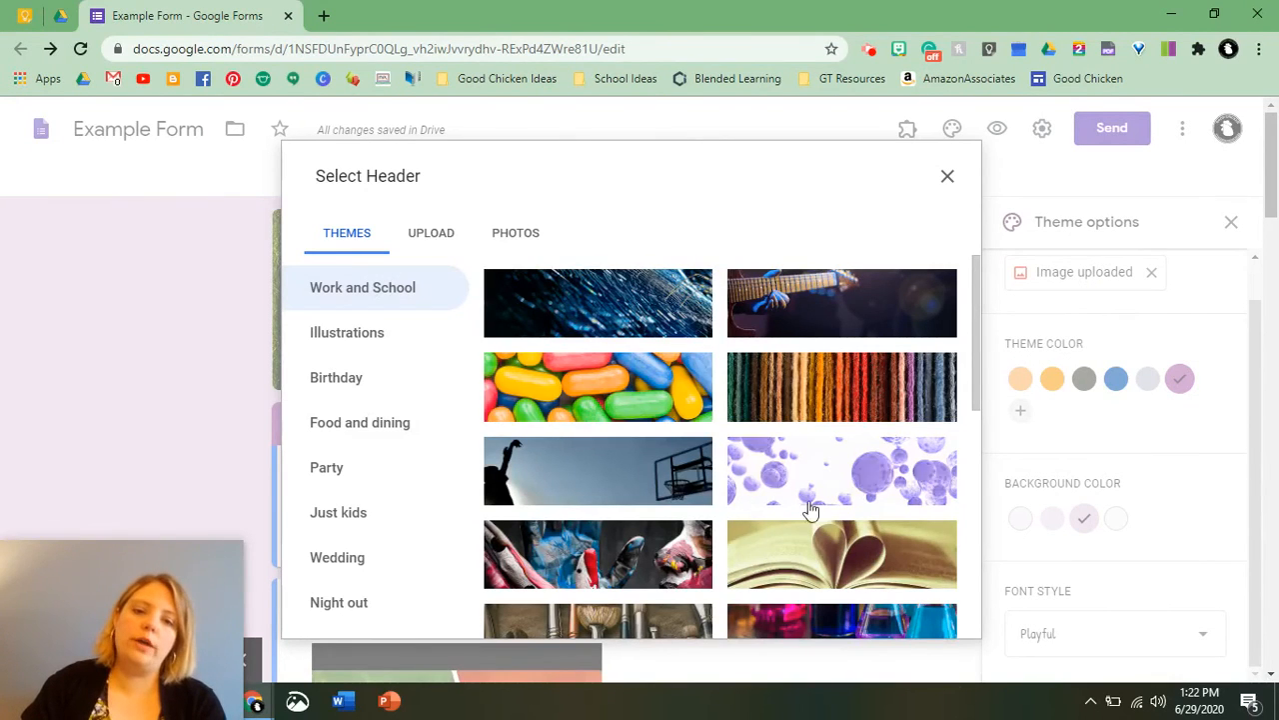
click(431, 245)
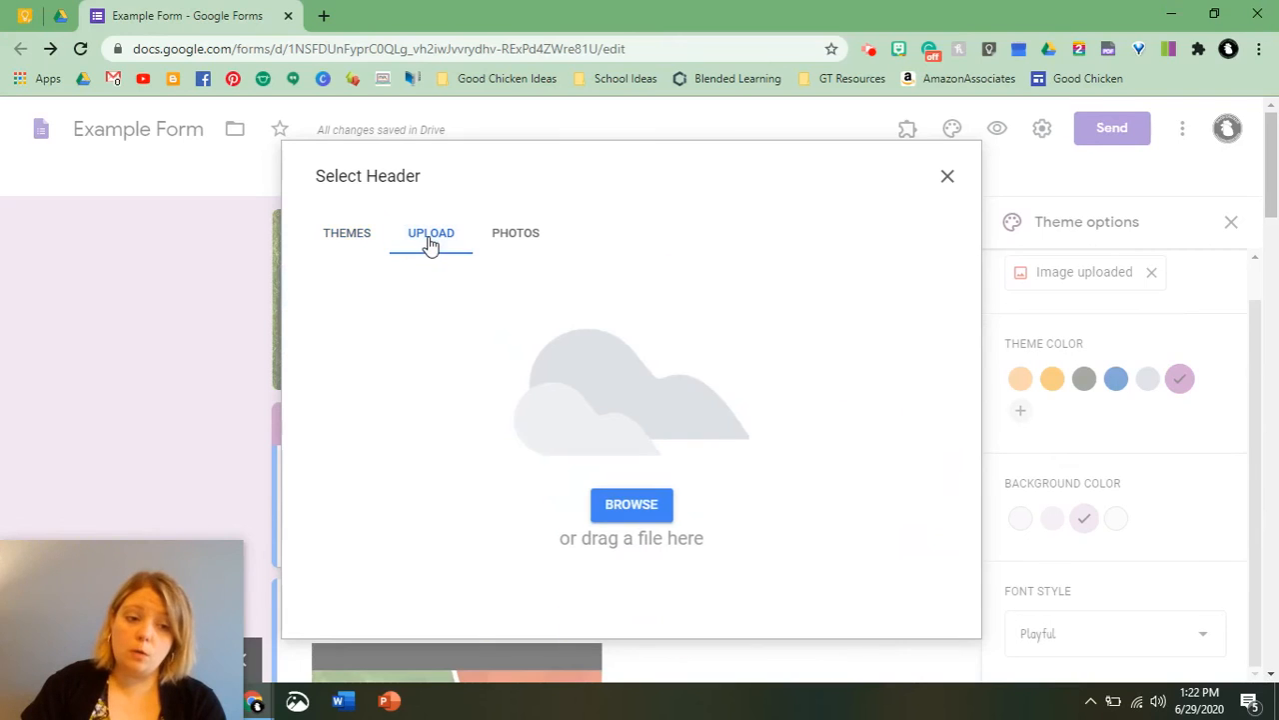
click(641, 512)
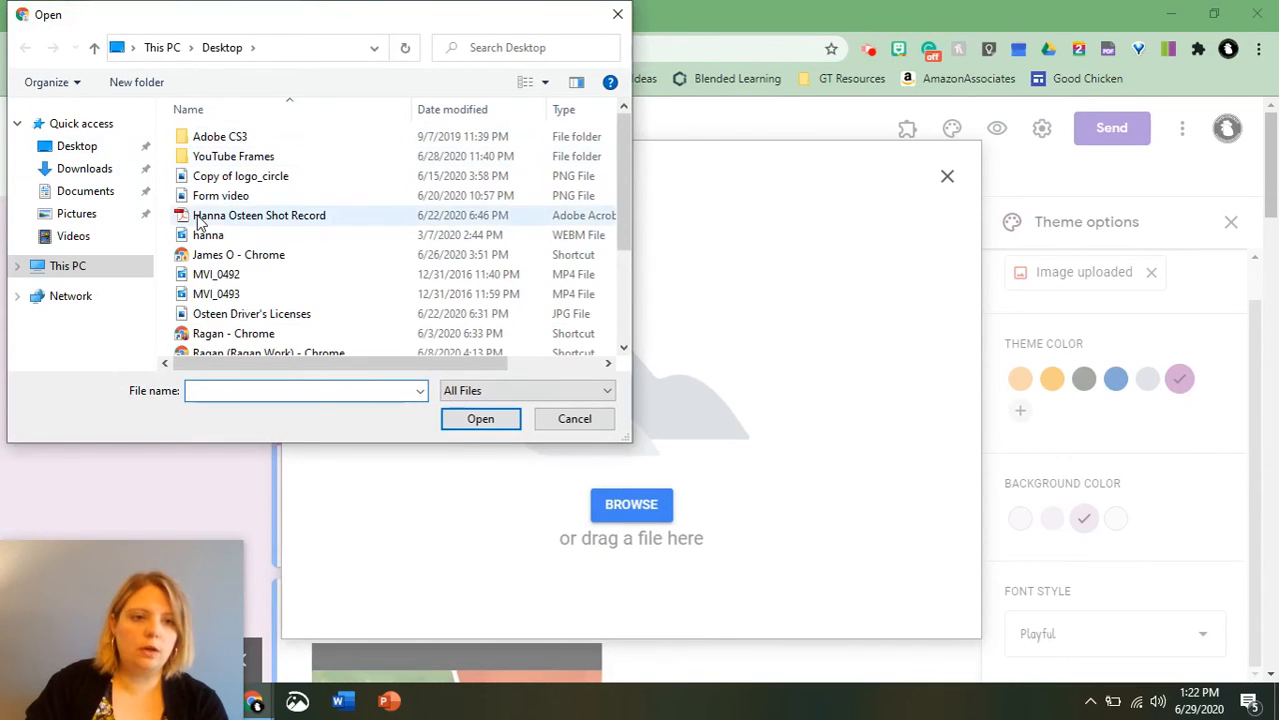
click(64, 150)
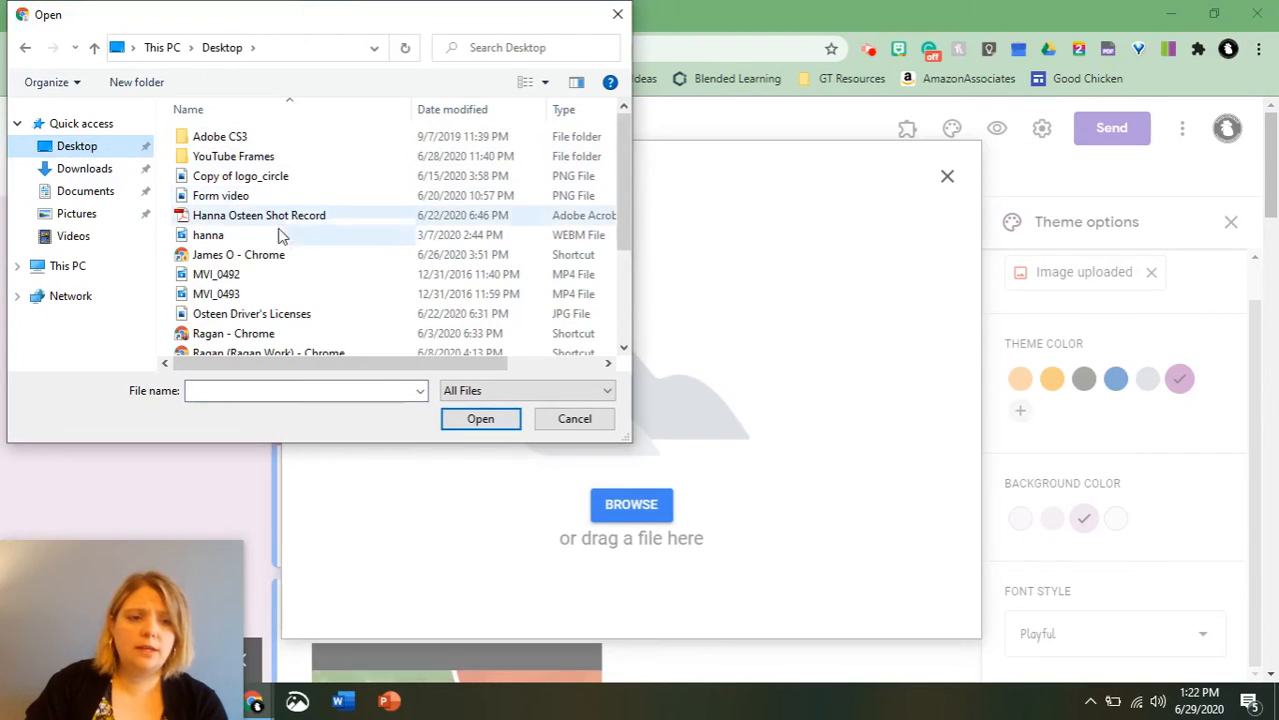
double_click(213, 197)
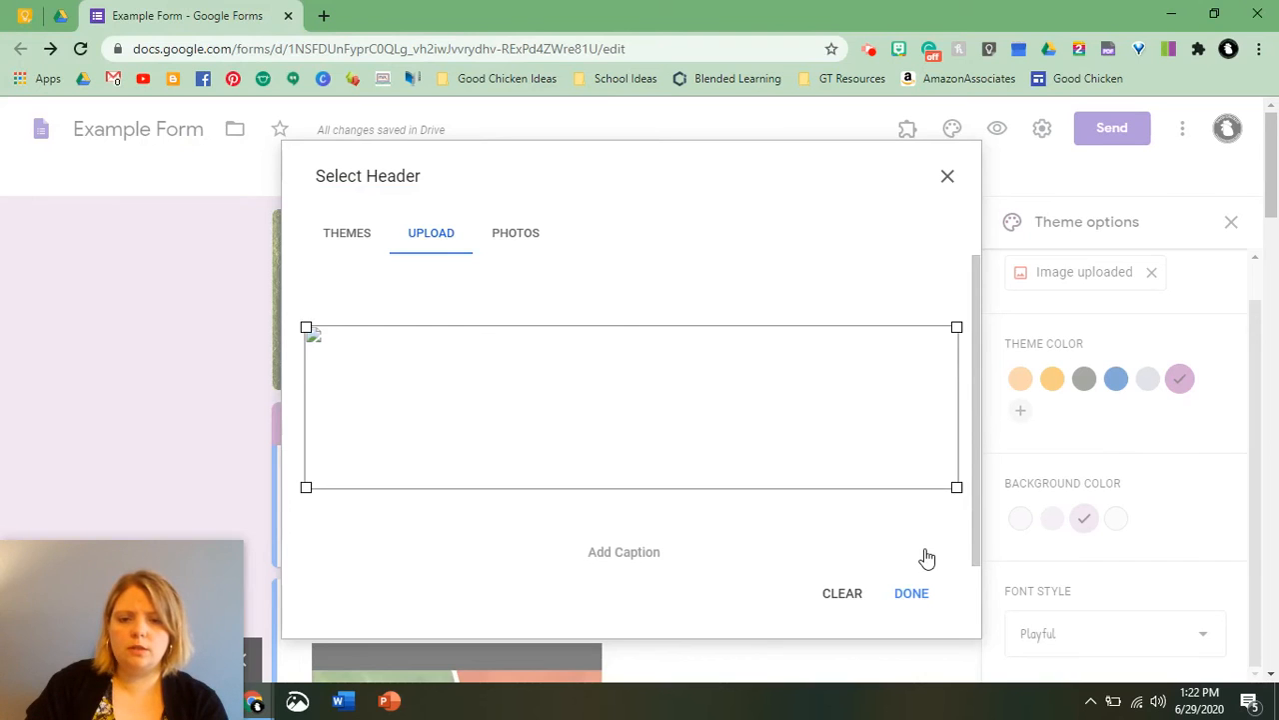
click(911, 595)
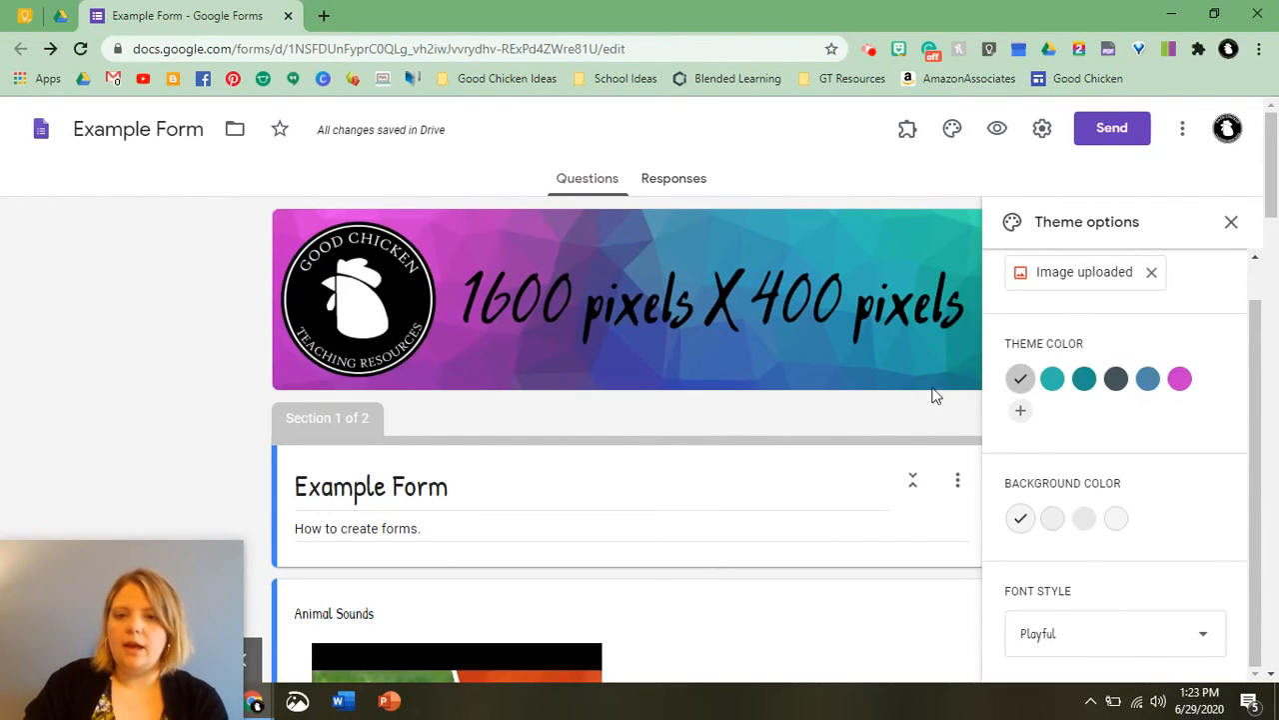
Set the theme color to teal and the background to the darkest teal shade, then close theme options.
click(1054, 390)
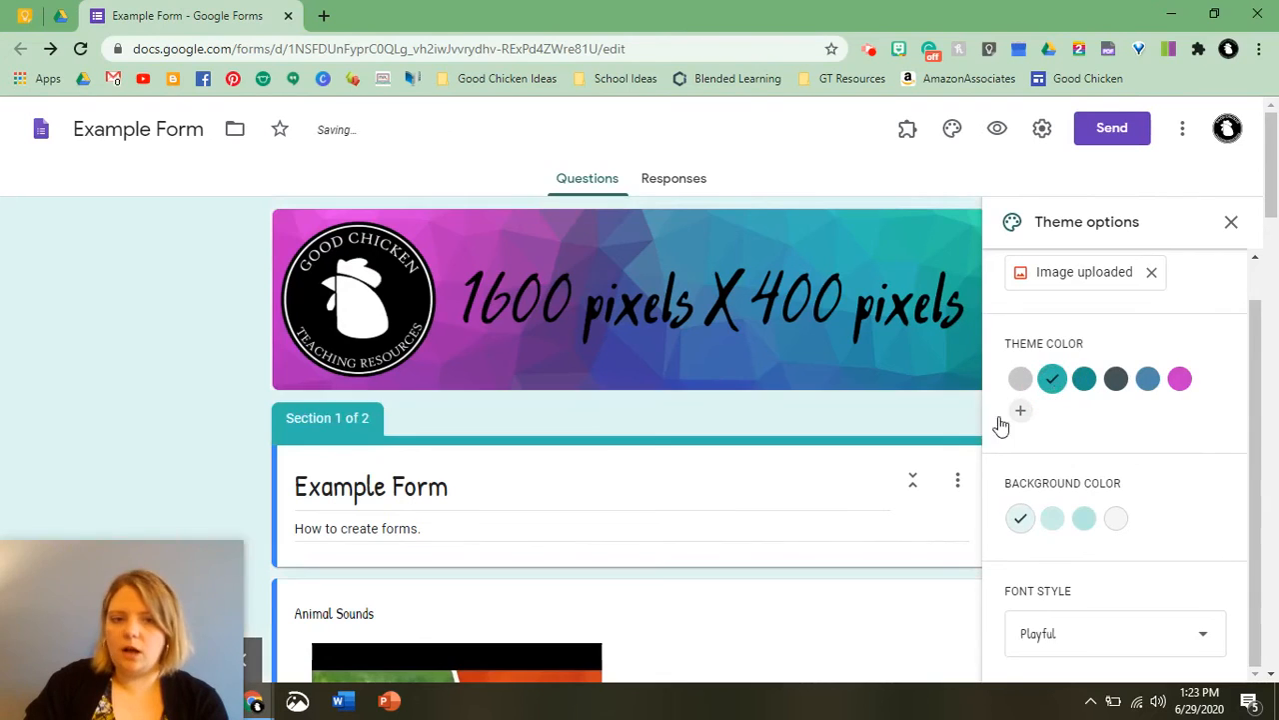
click(1084, 522)
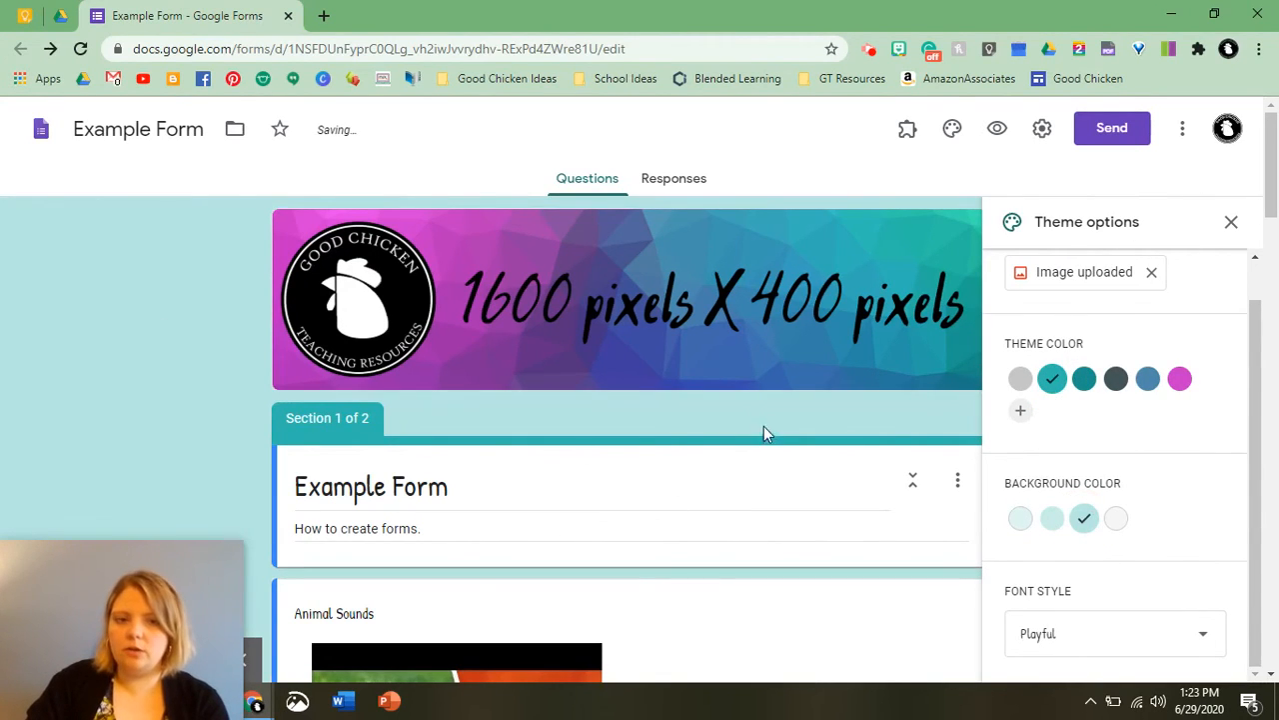
click(1231, 224)
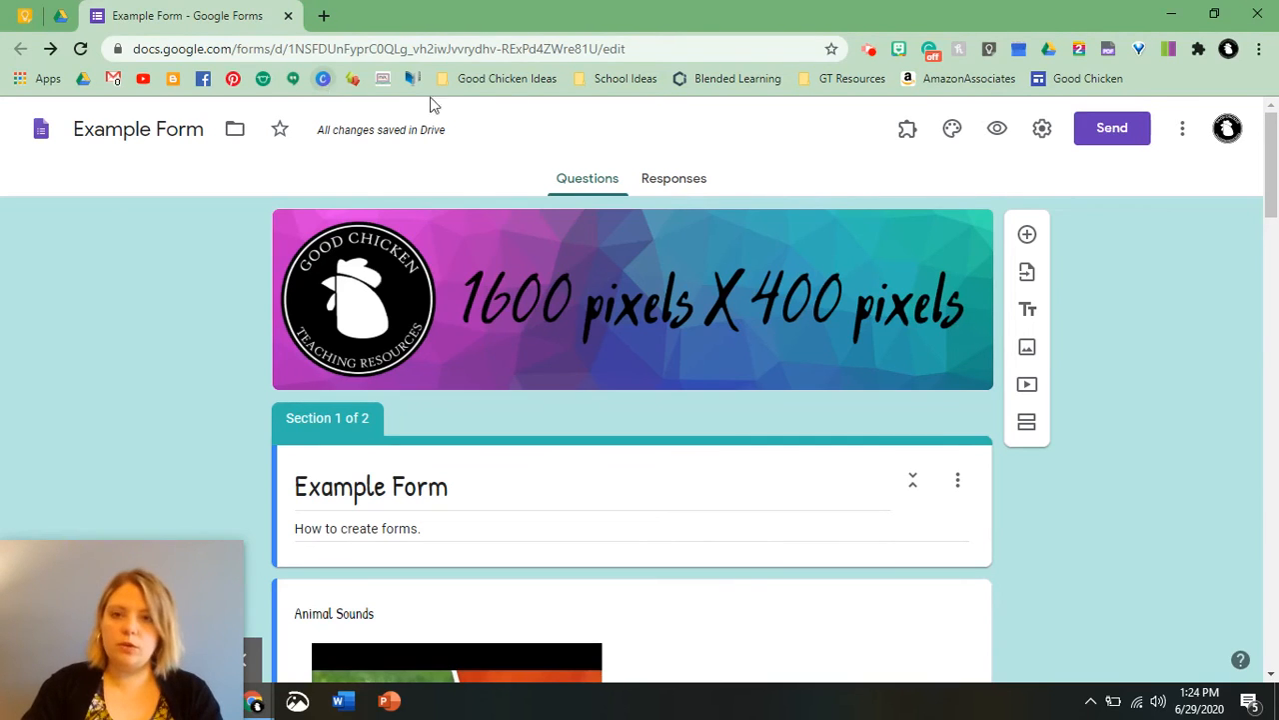
Open the form settings and enable collecting email addresses.
click(1043, 132)
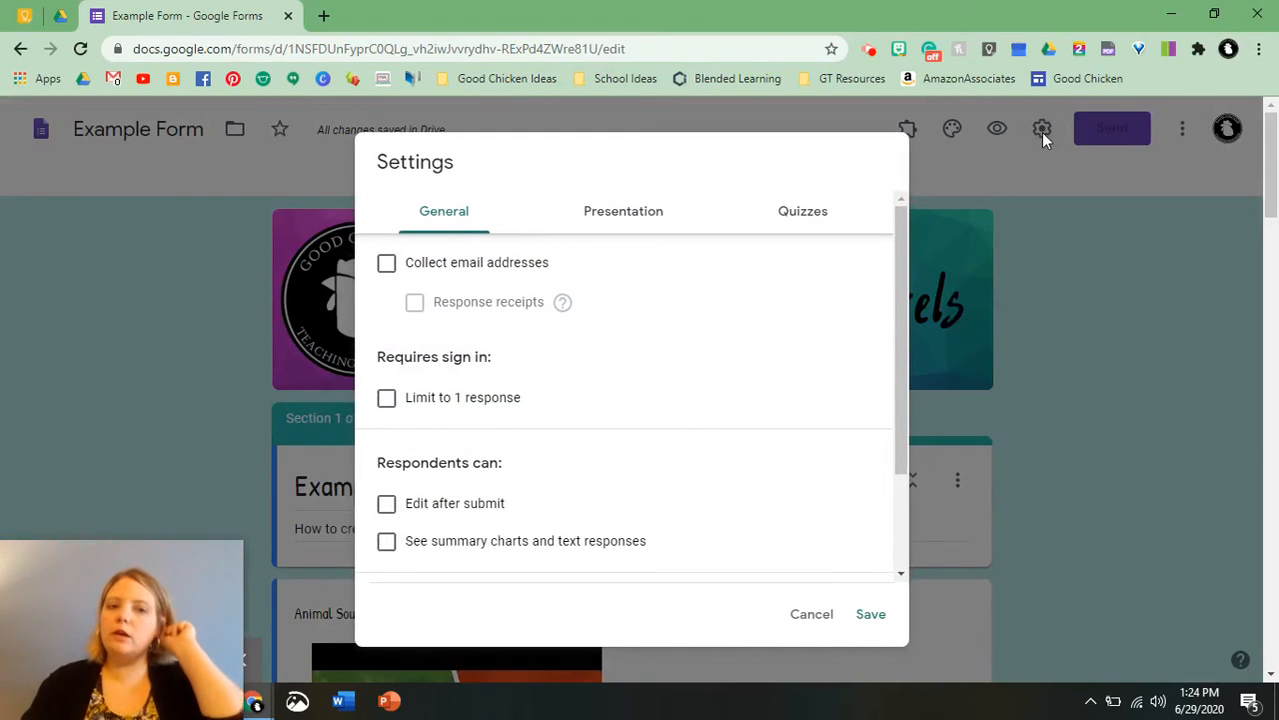
click(446, 270)
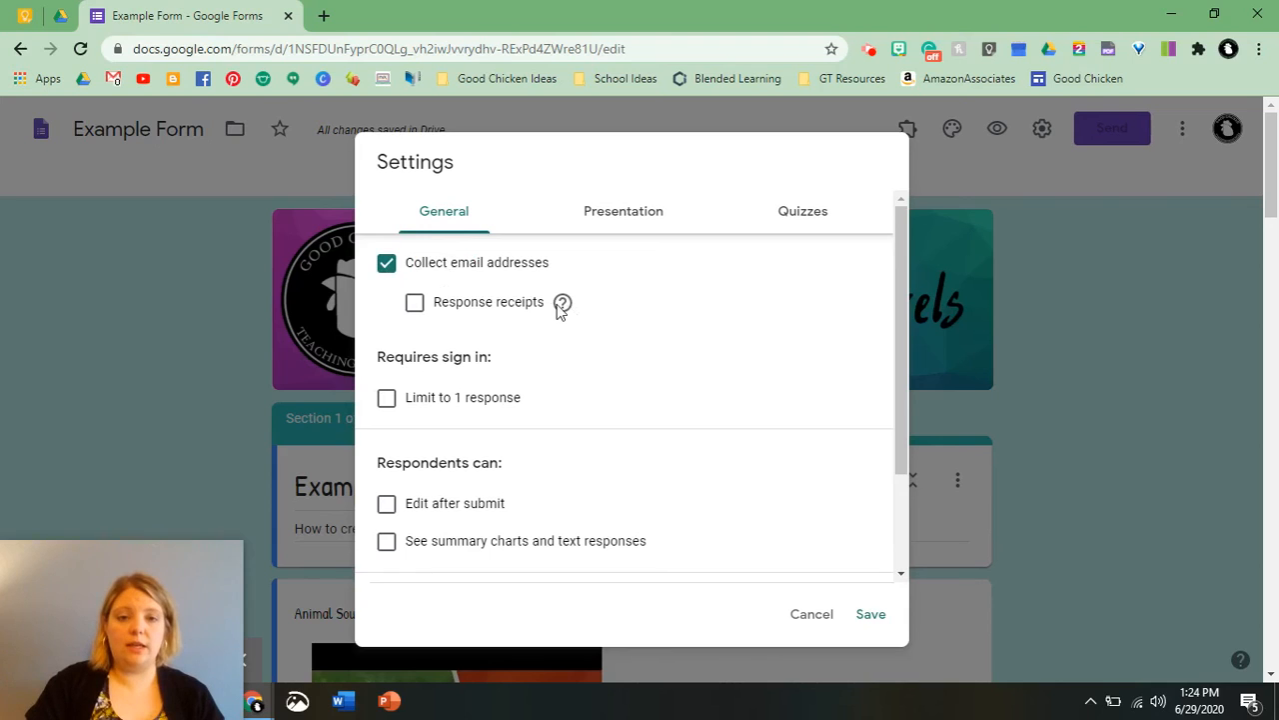
mouse_move(568, 312)
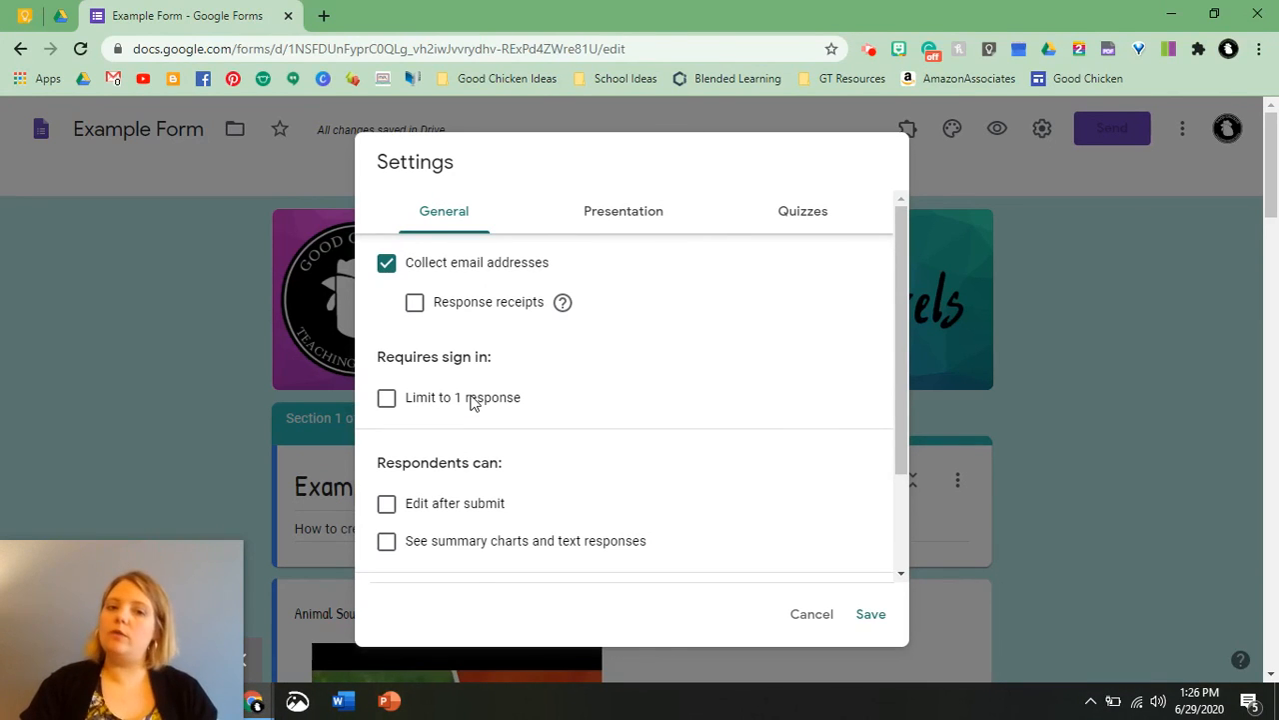
drag(534, 262, 571, 217)
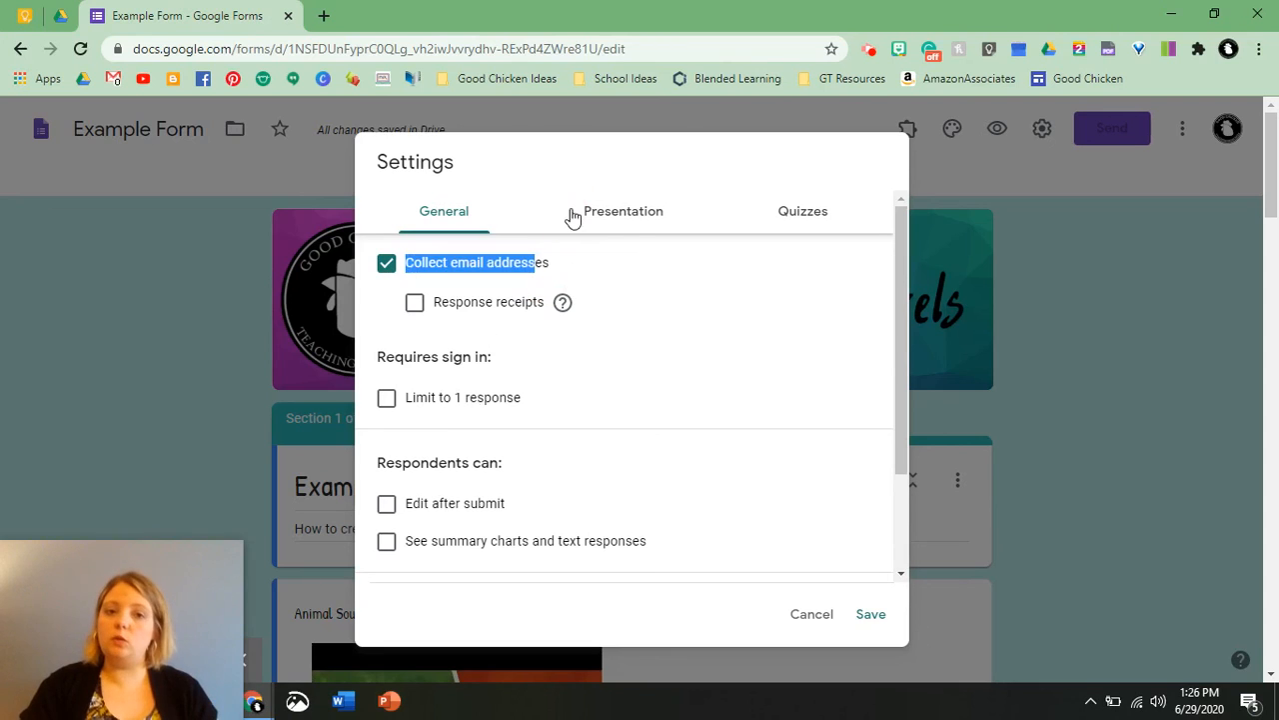
Review the Presentation settings, including the confirmation message field, and the Quizzes settings.
click(629, 228)
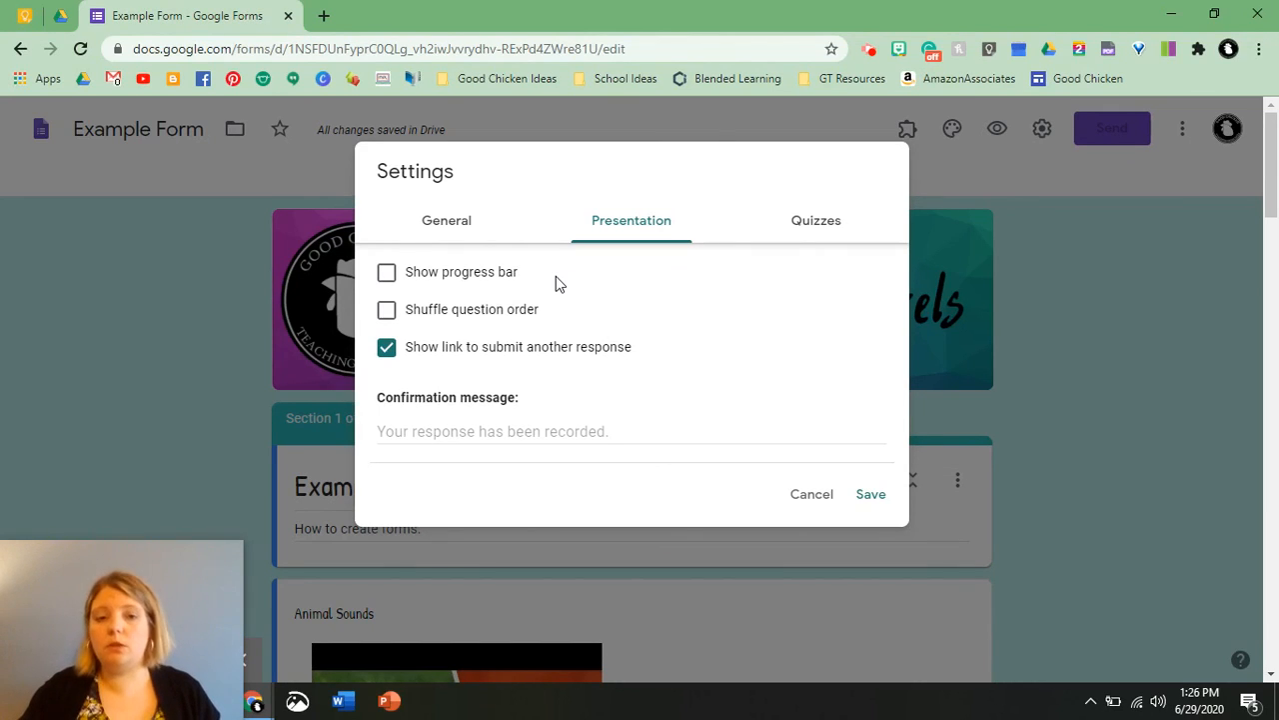
click(445, 431)
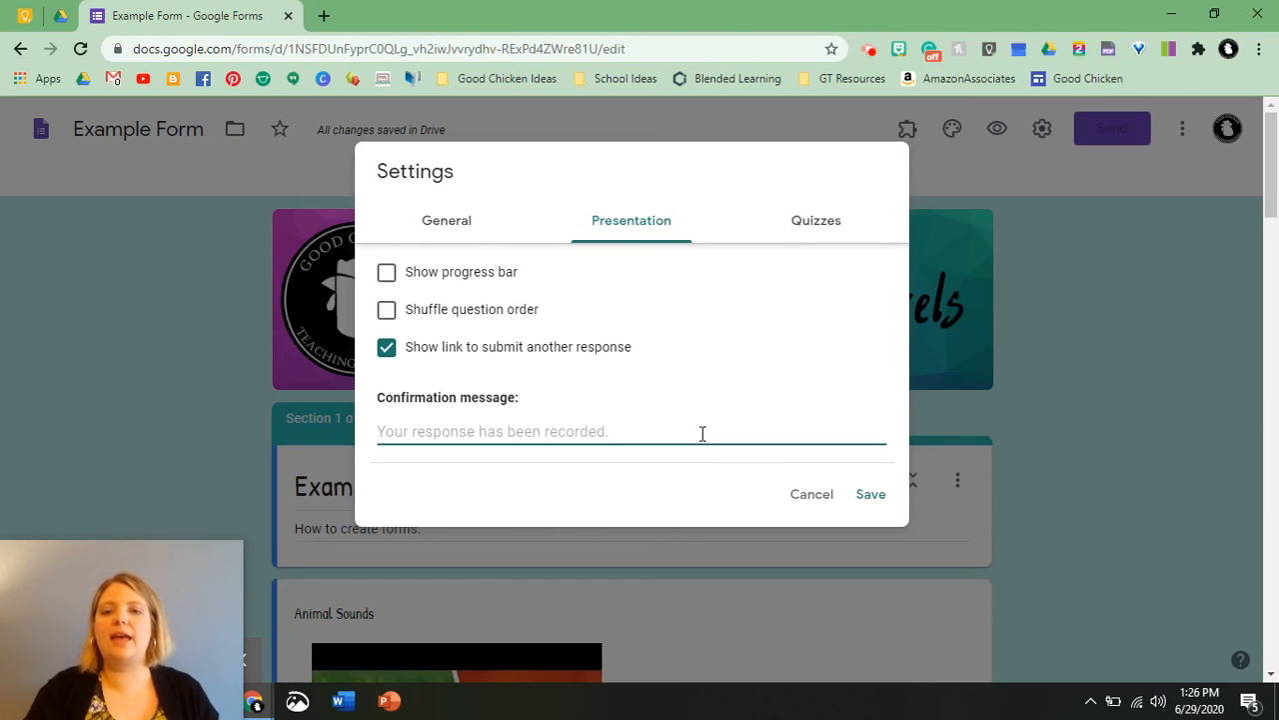
click(794, 222)
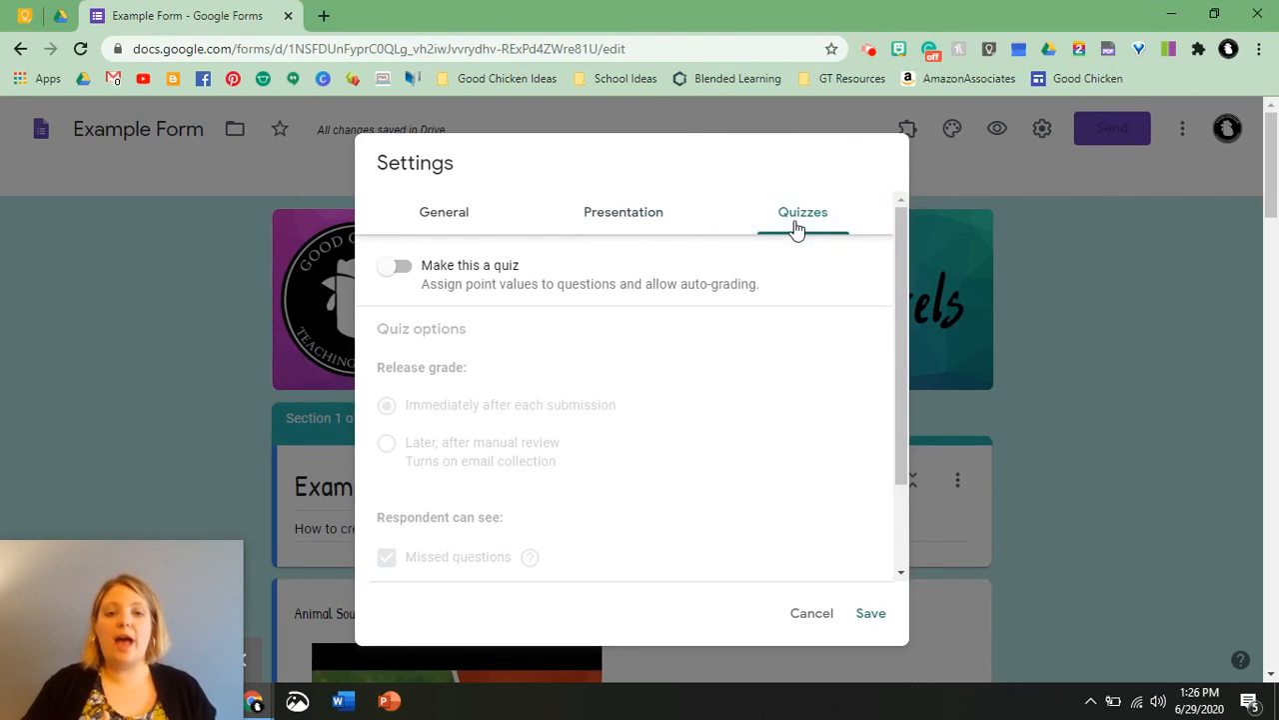